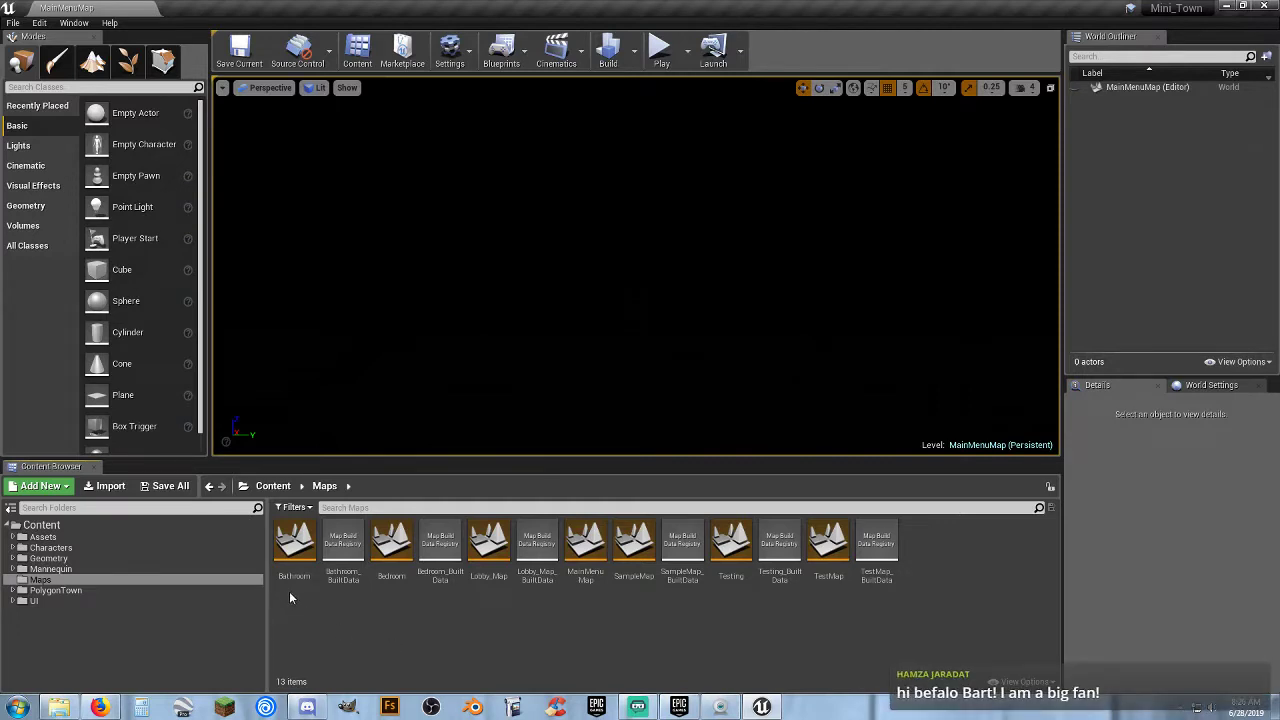
- Open the Bathroom map from the Maps folder and start playing it in the editor viewport
double_click(294, 548)
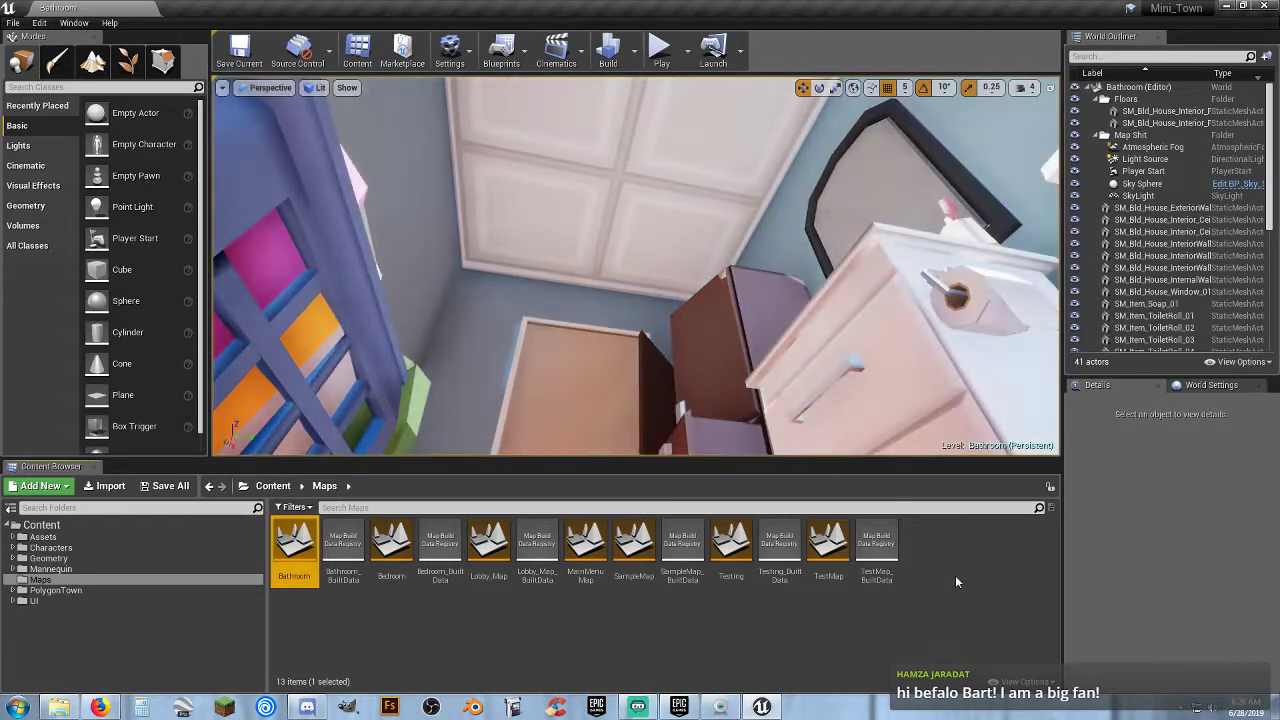
right_click_drag(641, 321, 250, 350)
right_click_drag(510, 330, 639, 278)
left_click(659, 48)
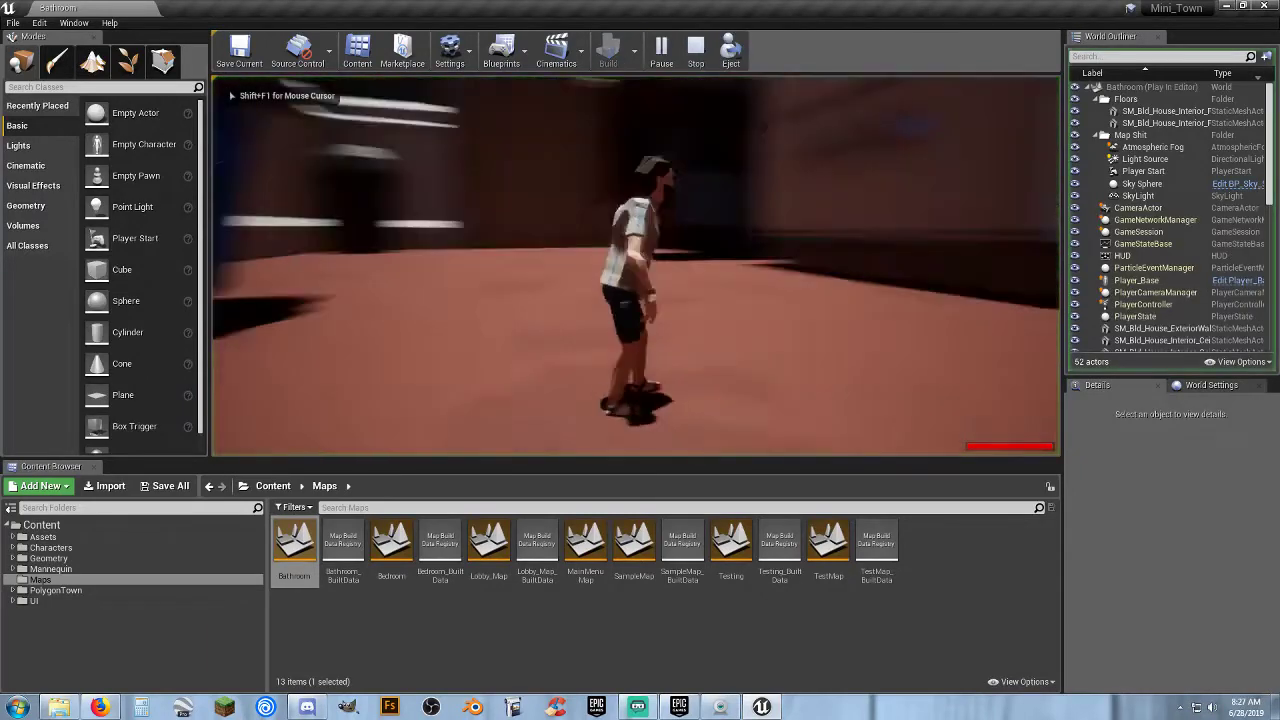
- Walk the character around the bathroom floor to inspect the toilet, cabinets and laundry basket at miniature scale
key("w")
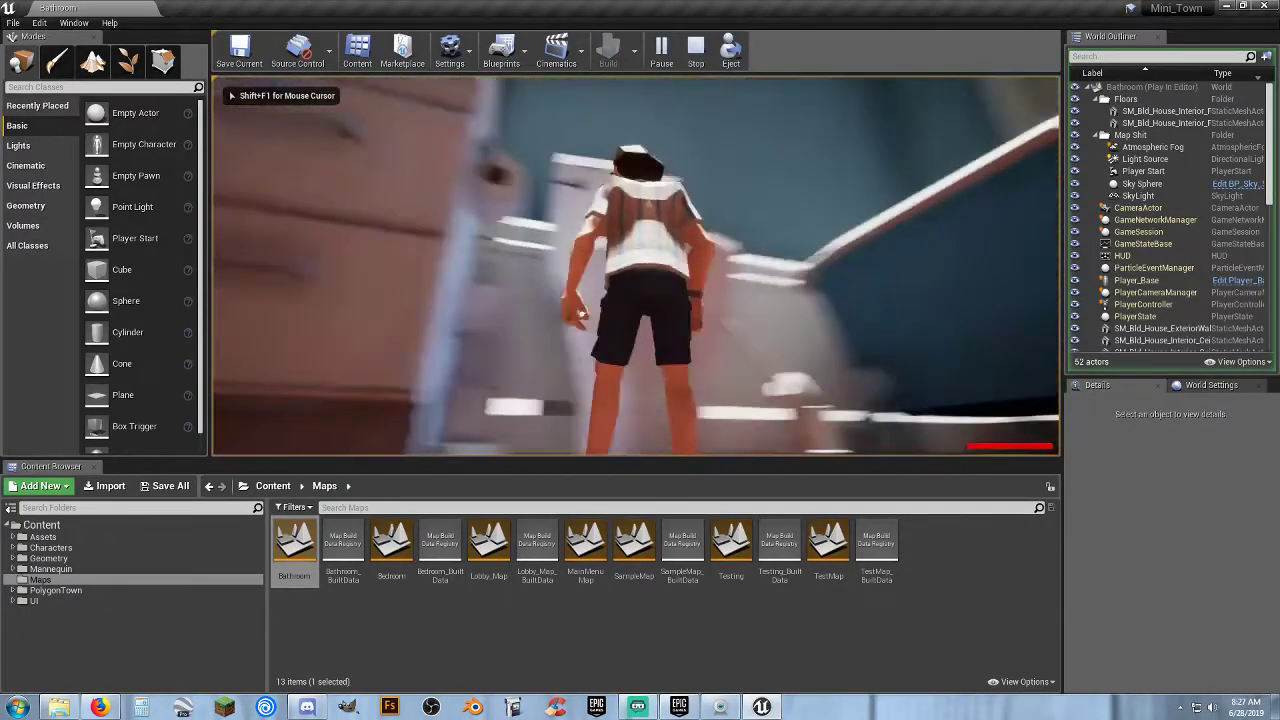
key("d")
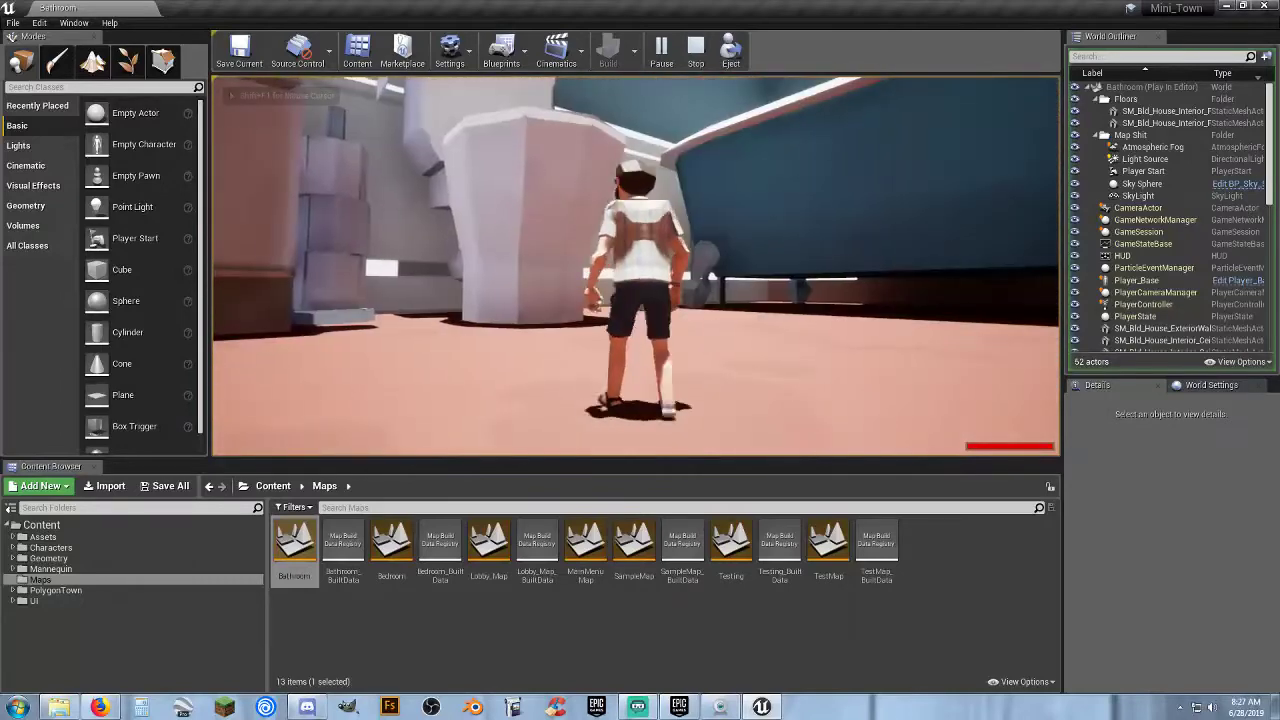
key("w")
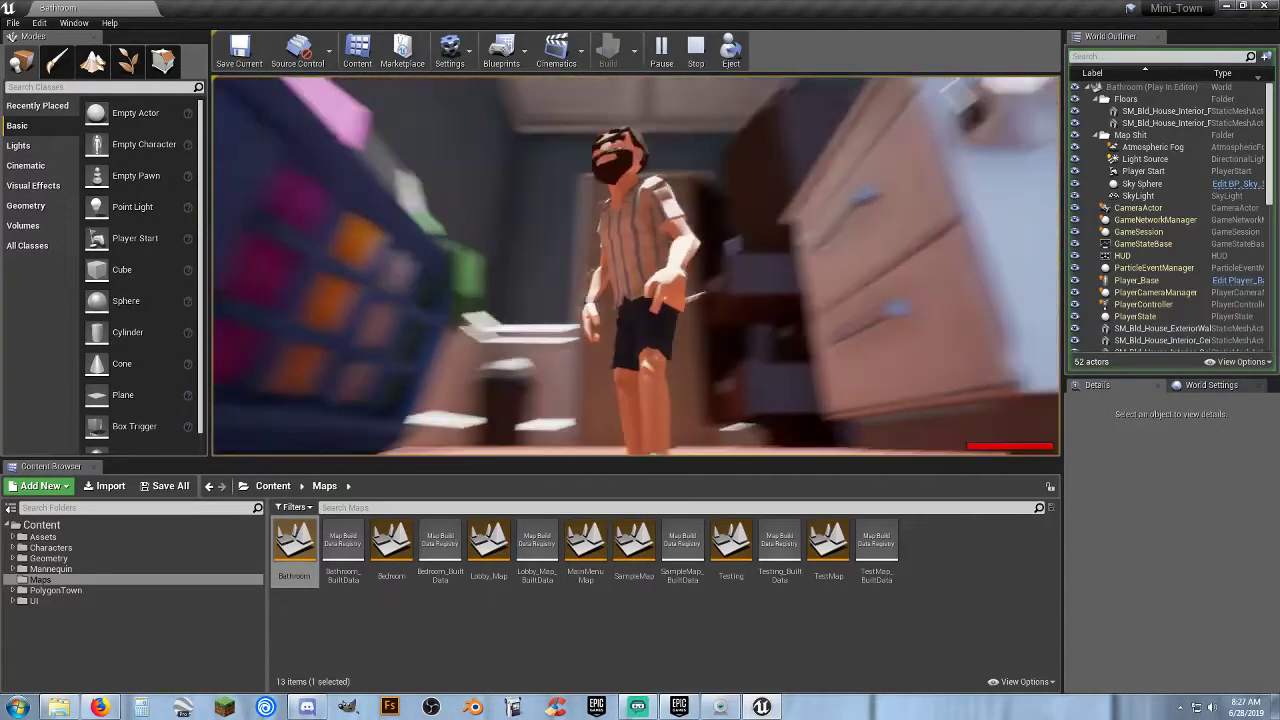
key("w")
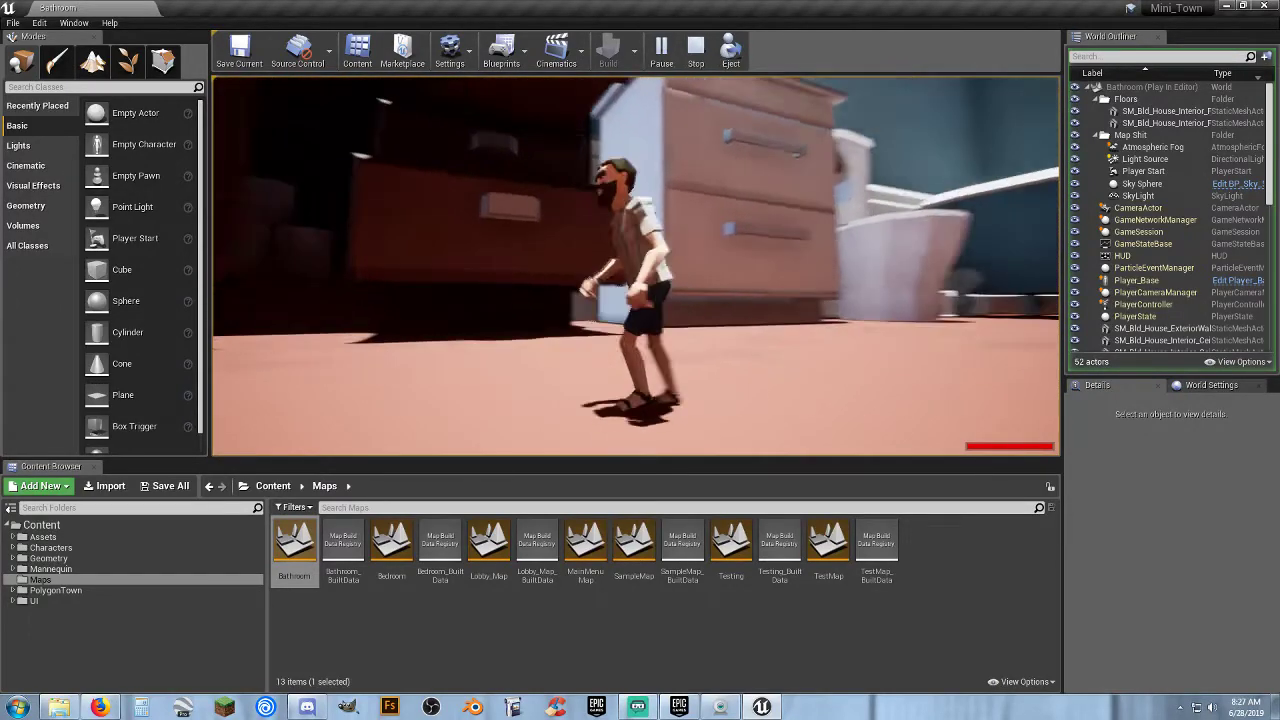
key("w")
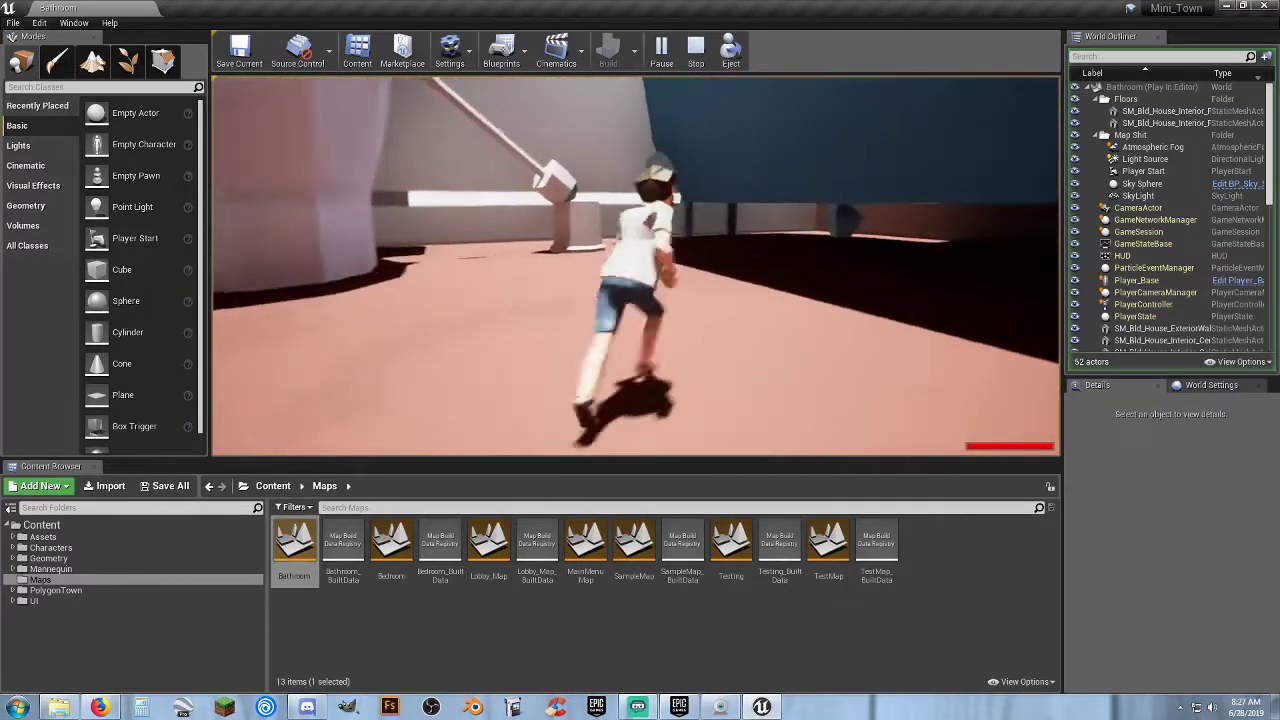
- Climb the leaning handle onto the toilet rim, jump to the brush holder beside it and continue up to the sink counter
key("w")
key("space")
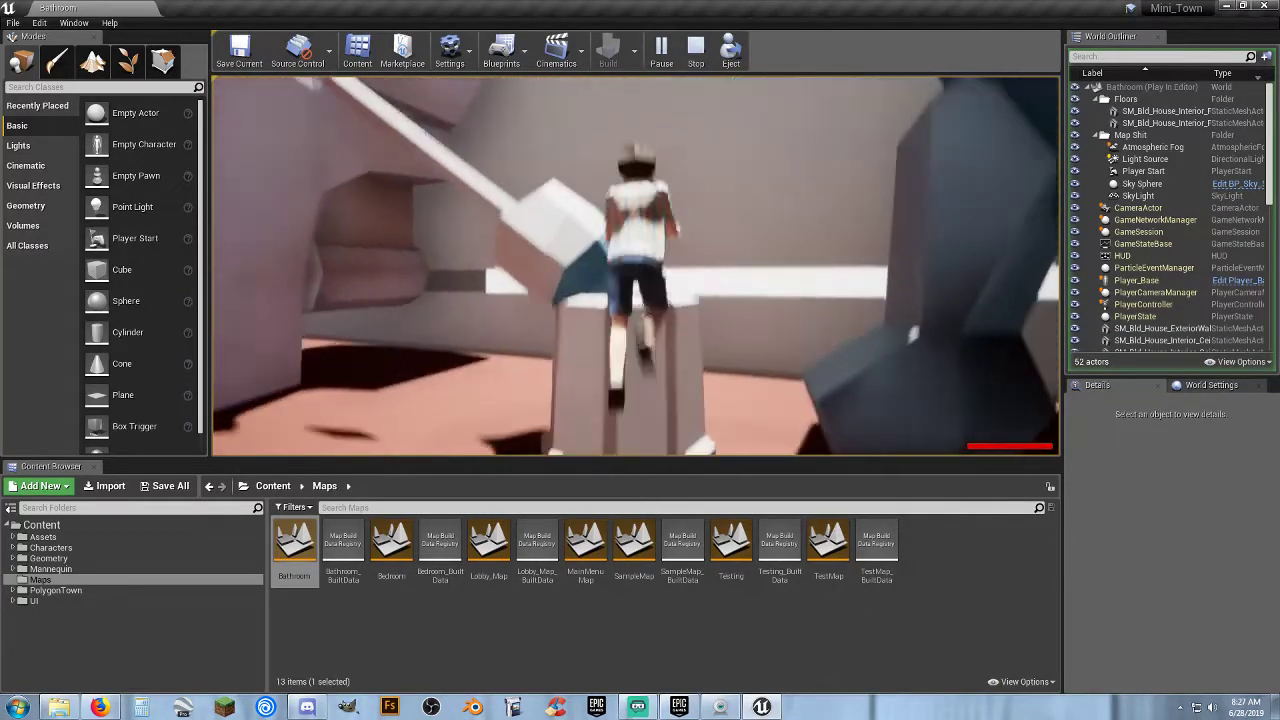
key("w")
key("space")
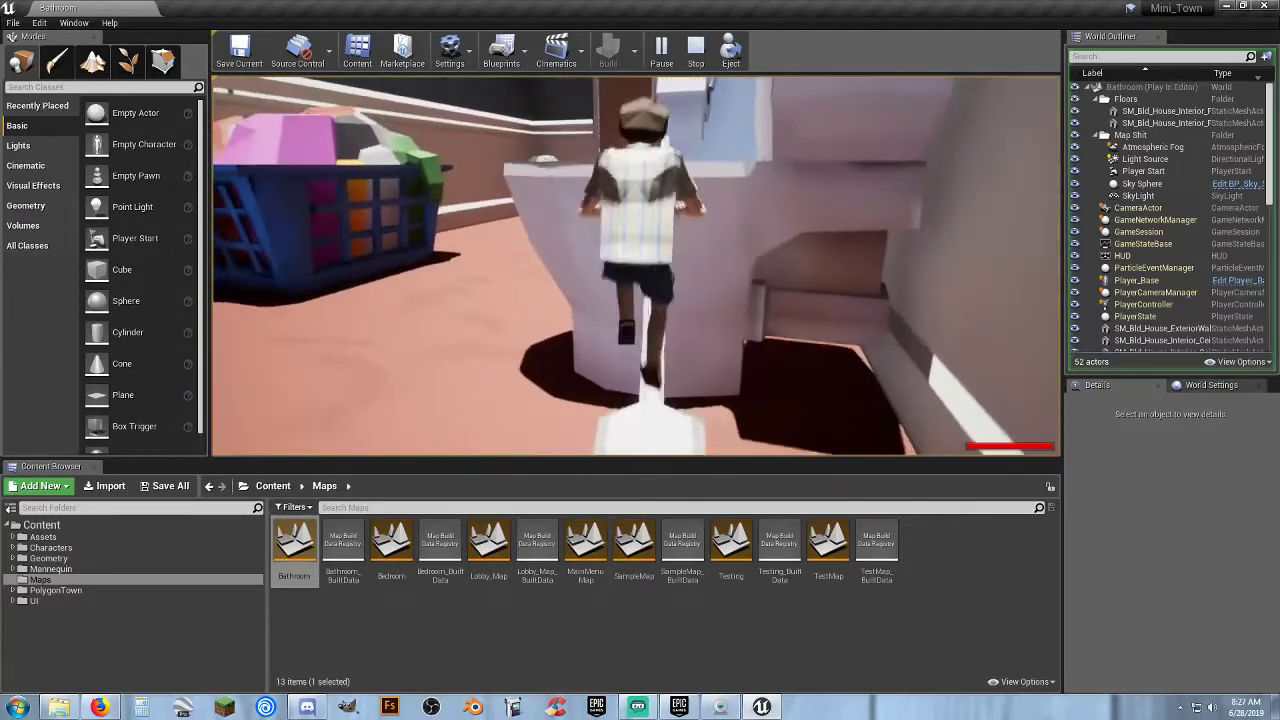
key("w")
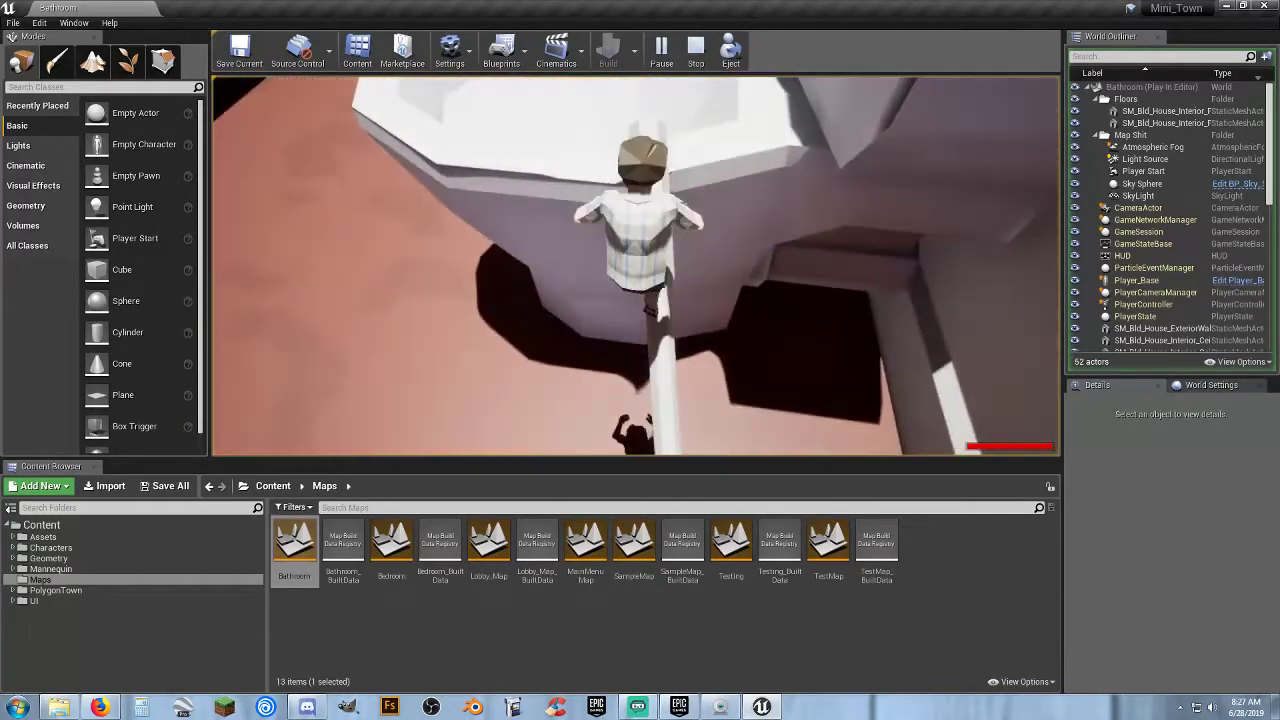
key("w")
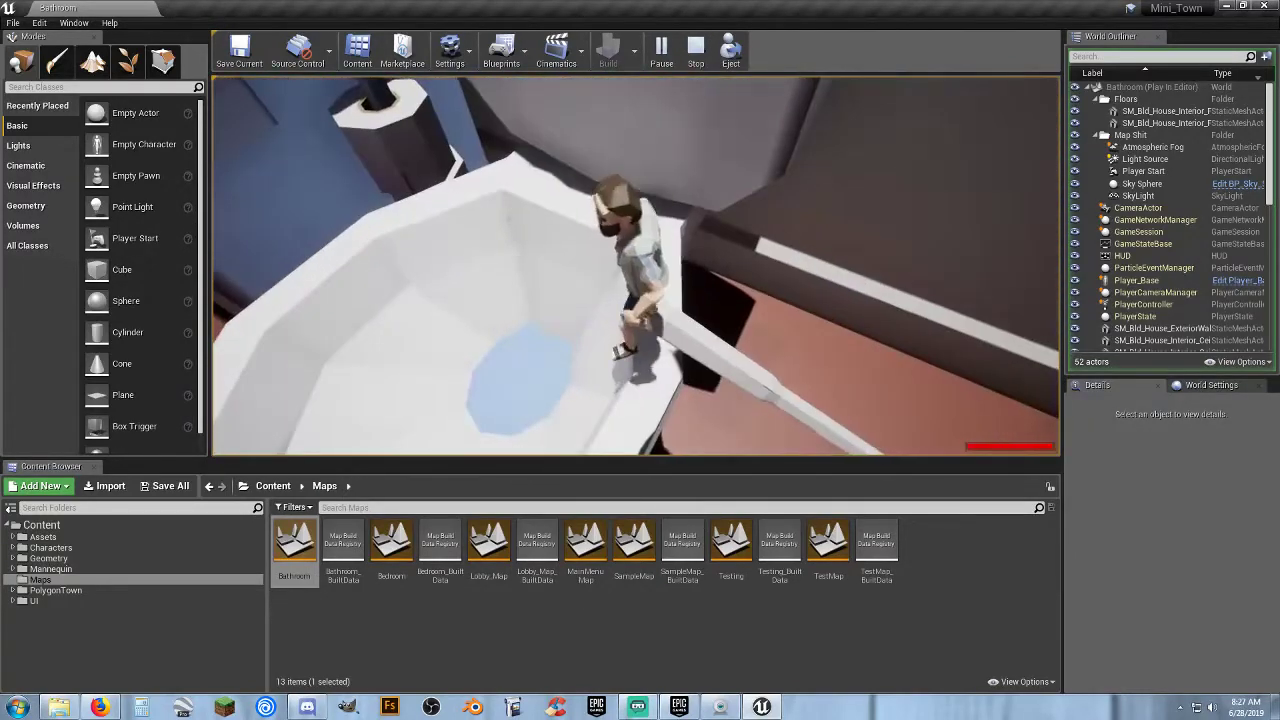
key("w")
key("space")
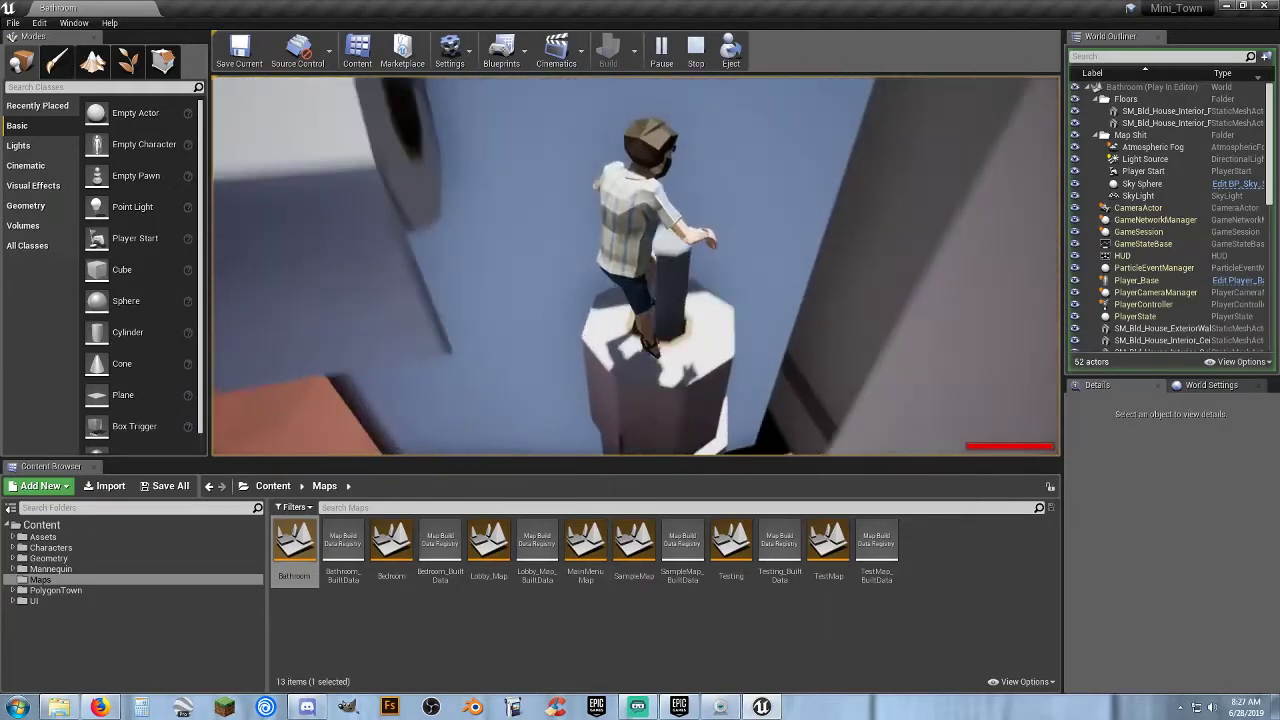
key("space")
key("w")
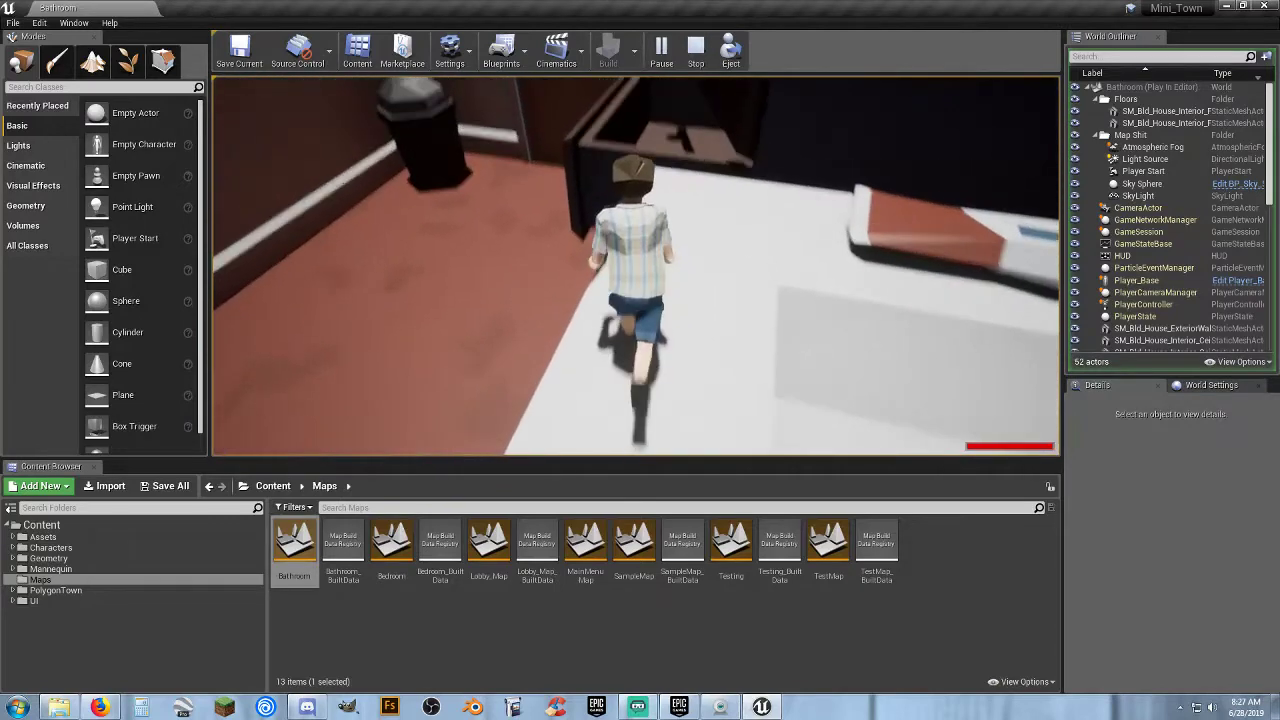
- Run the character through the open drawers, back across the sink counter and over to the bathtub
key("w")
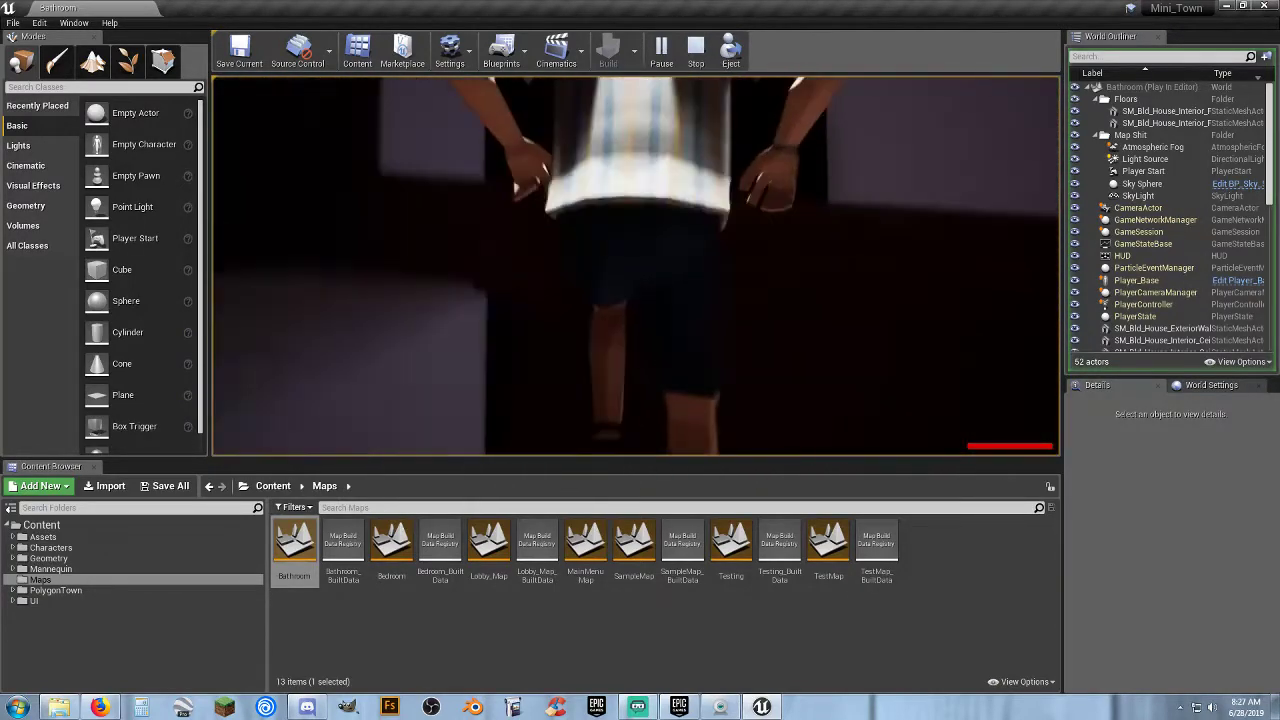
key("w")
key("w")
key("space")
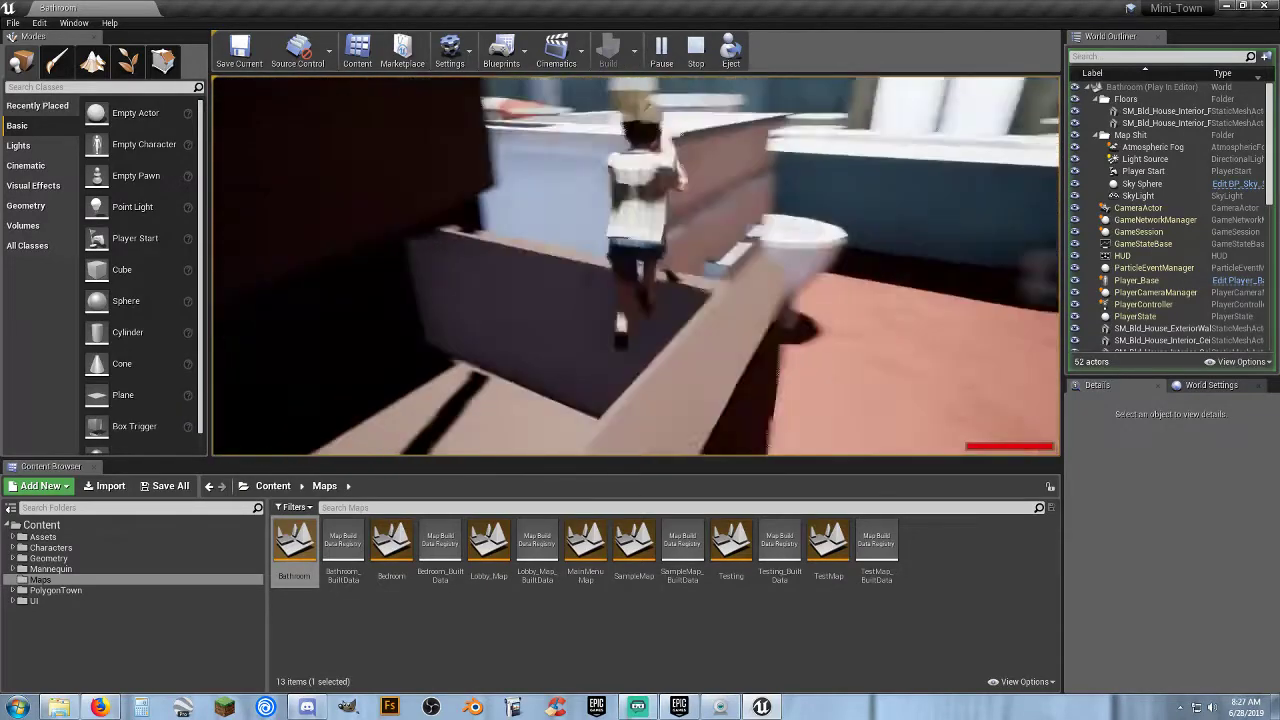
key("w")
key("space")
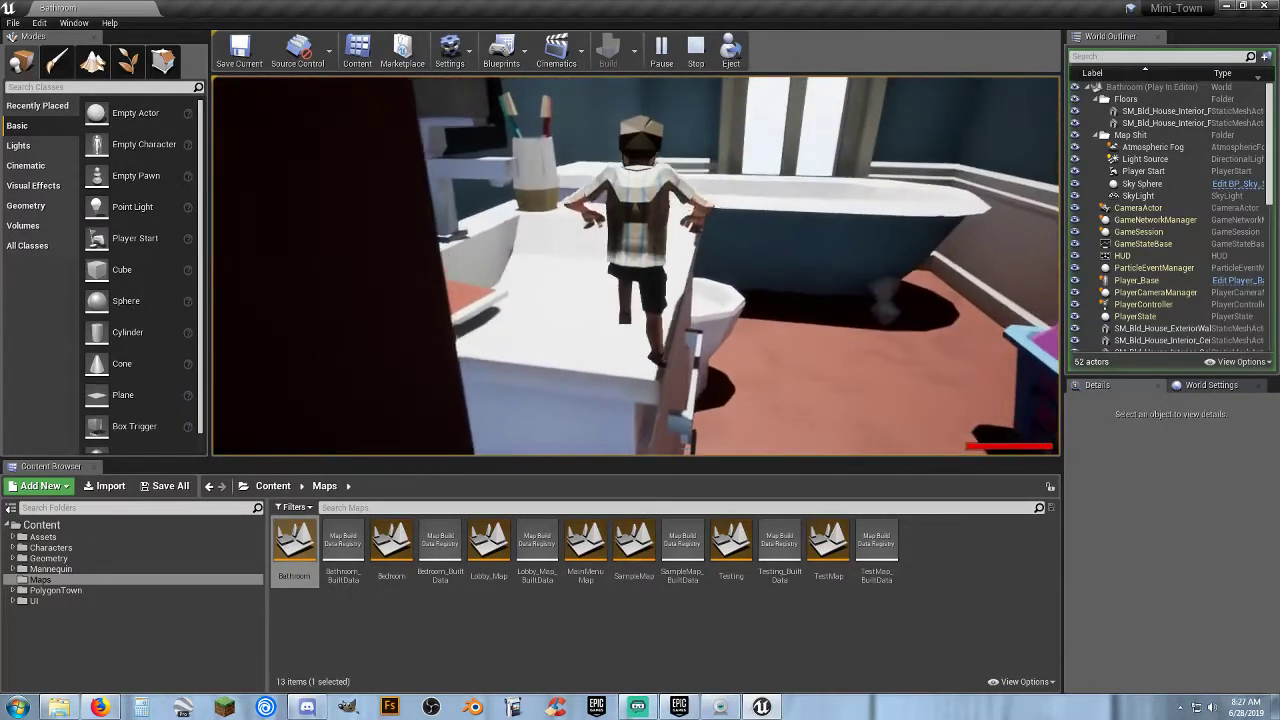
key("w")
key("space")
key("w")
key("space")
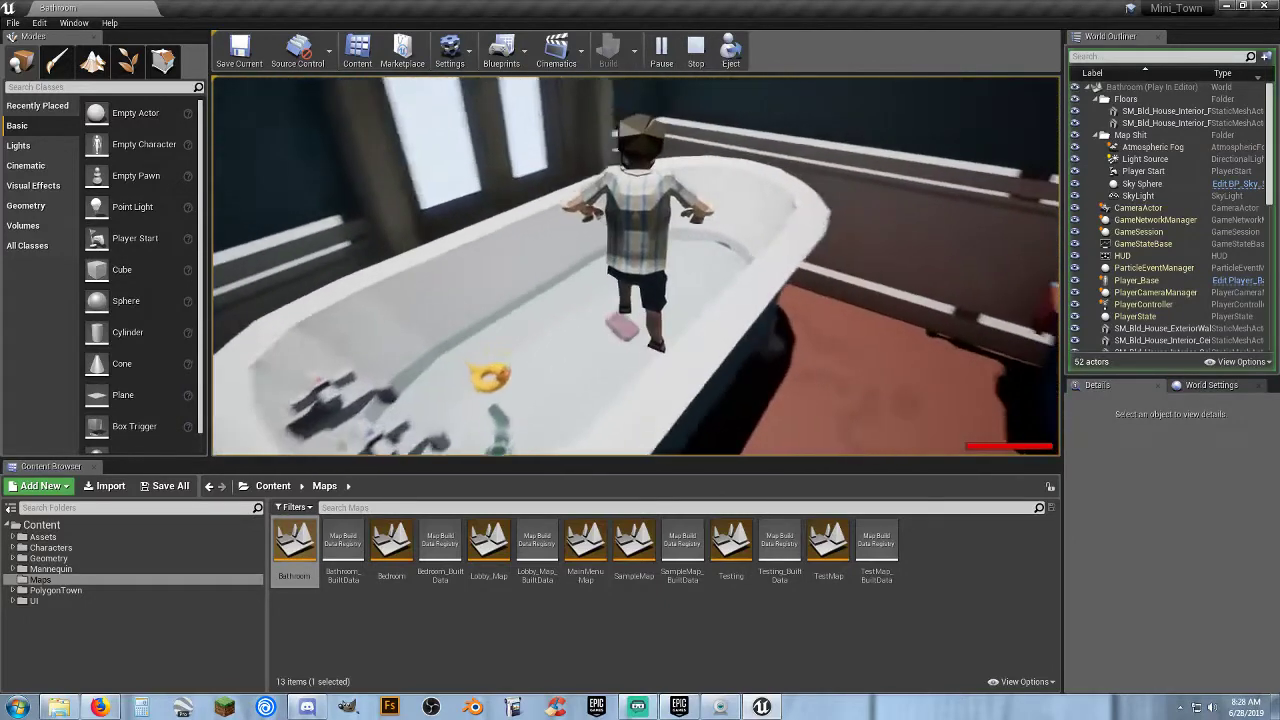
- Explore the inside of the bathtub around the rubber duck and soap, test jumping at its walls, and end the play session
key("d")
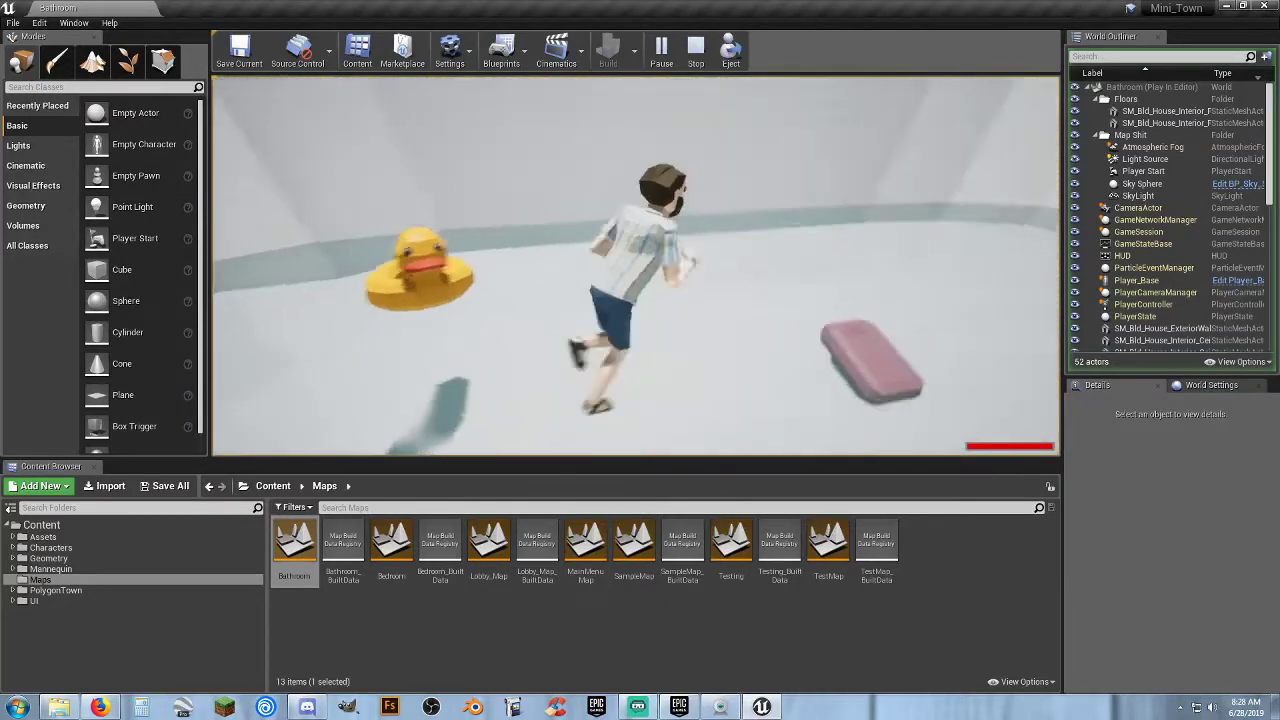
key("s")
key("w")
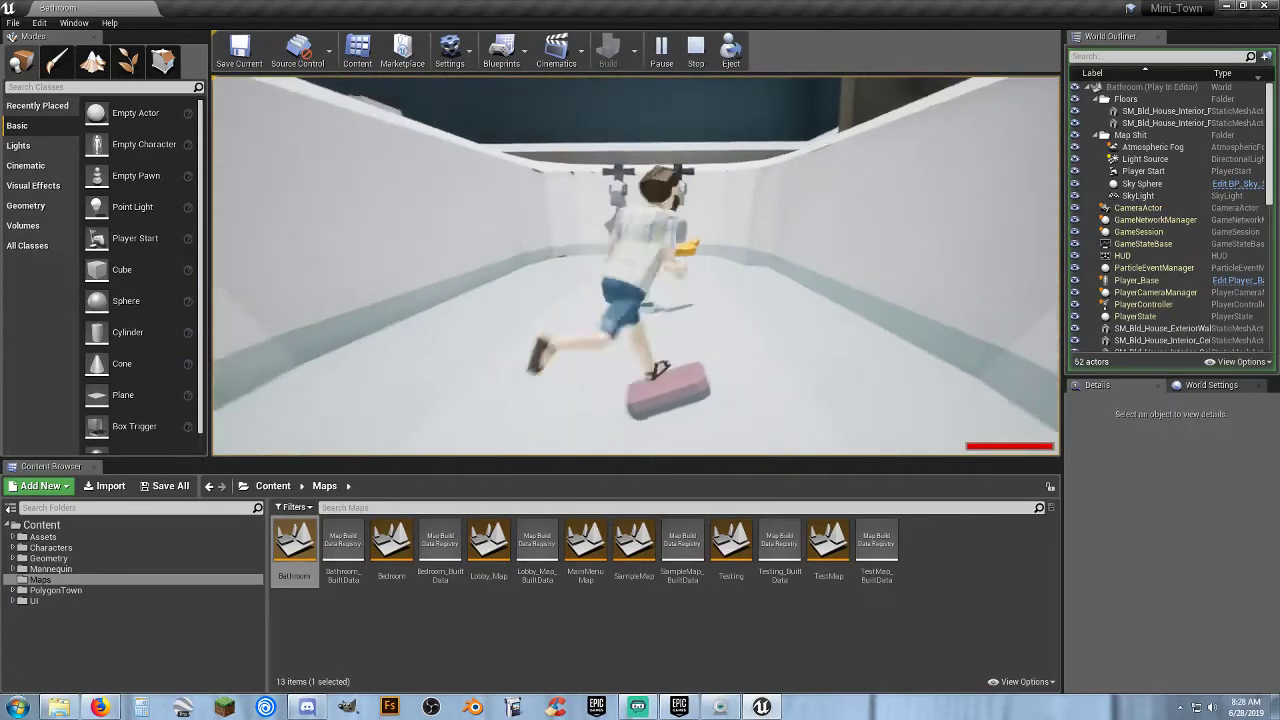
key("a")
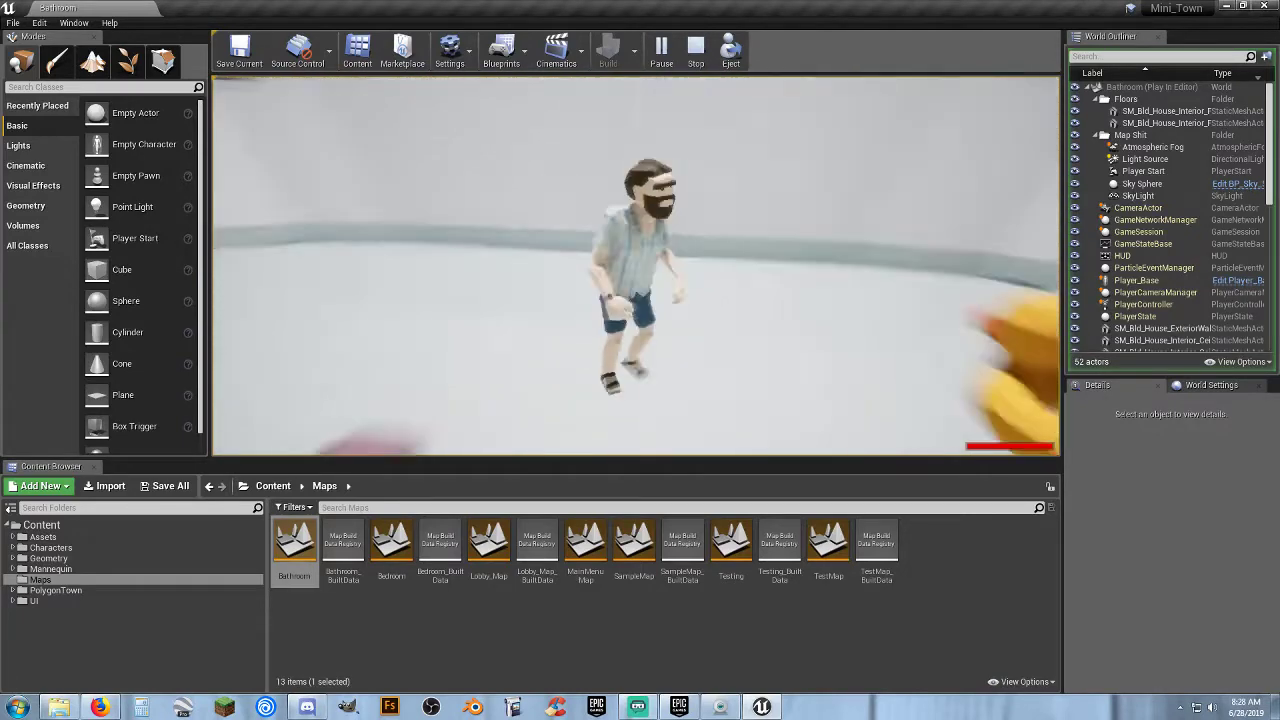
key("w")
key("d")
key("w")
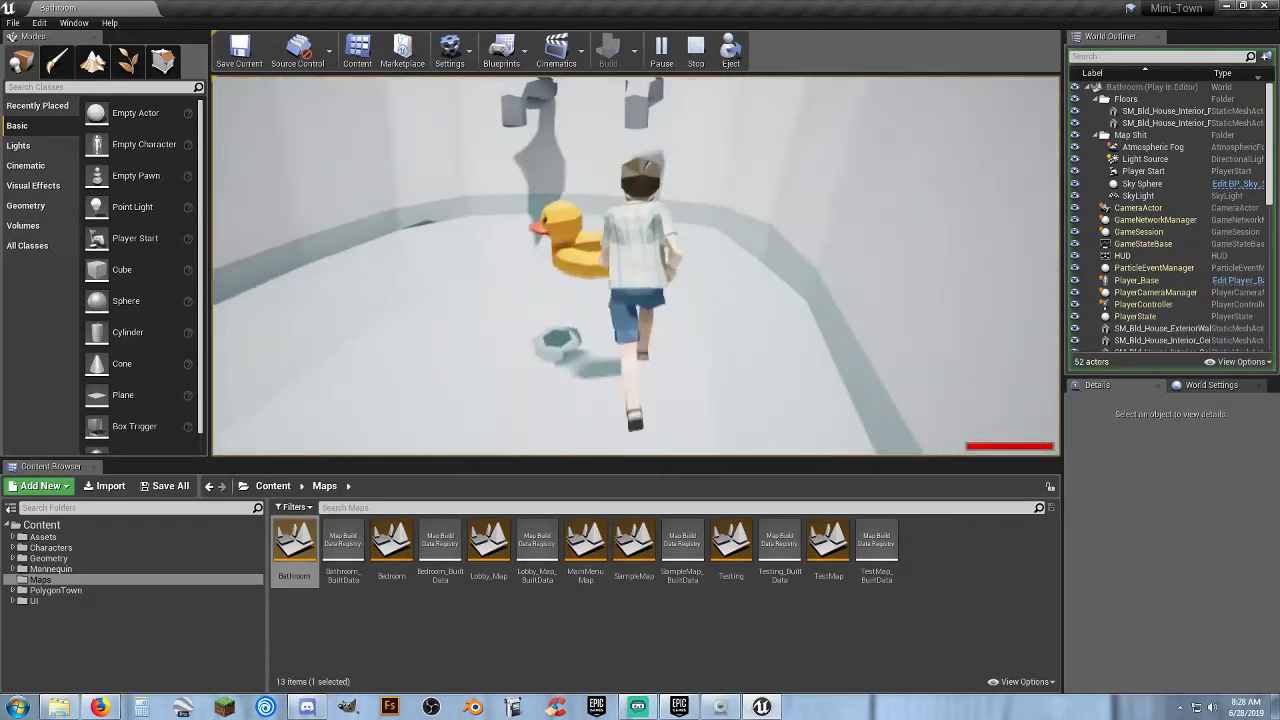
key("w")
key("space")
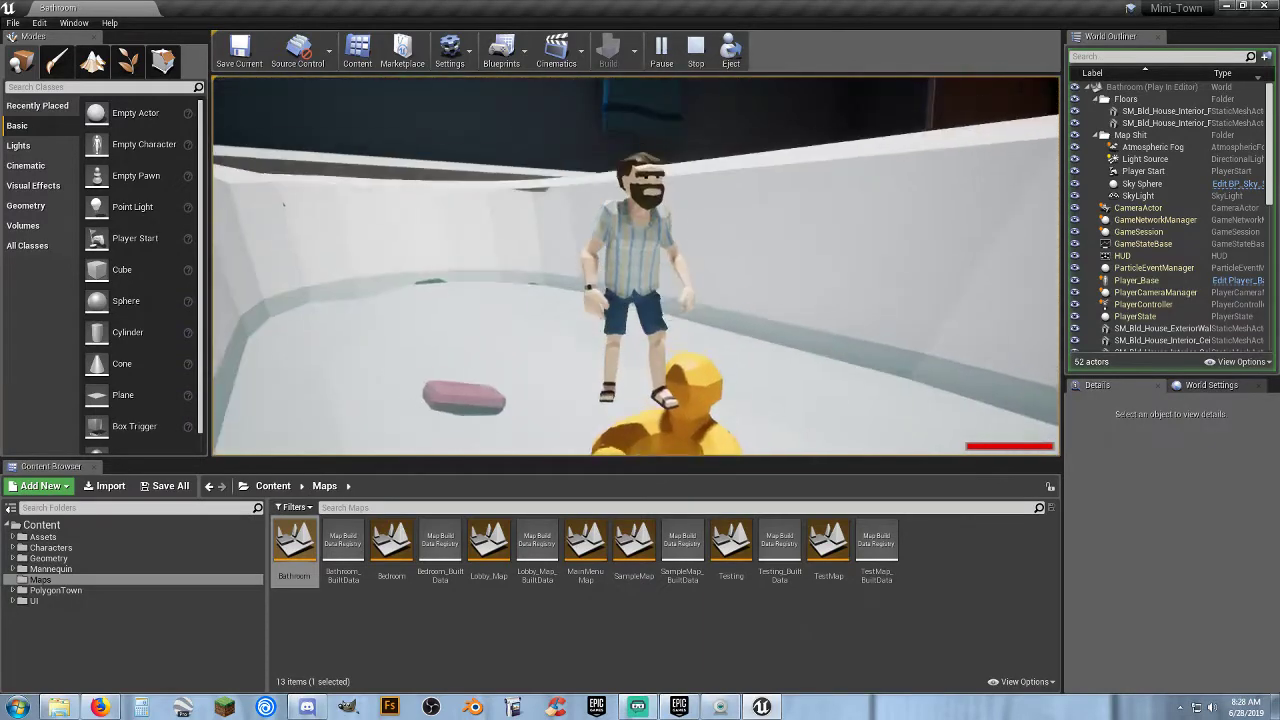
key("w")
key("space")
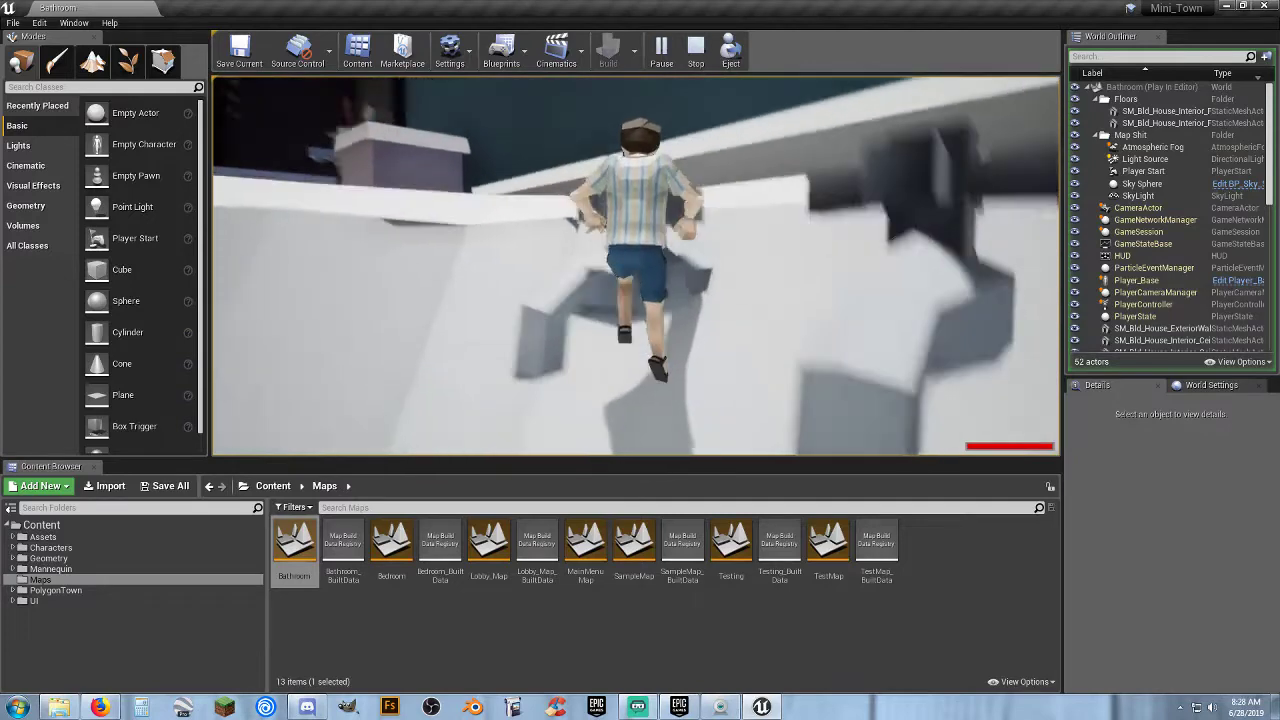
key("a")
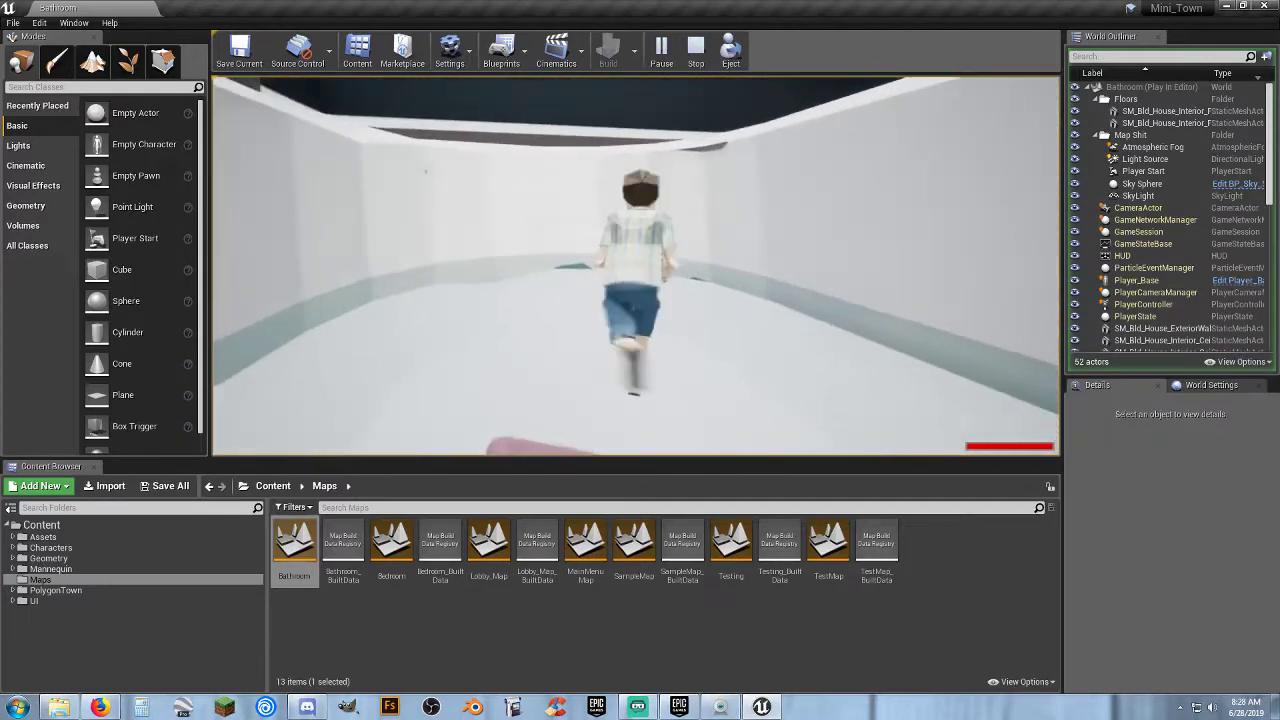
key("Escape")
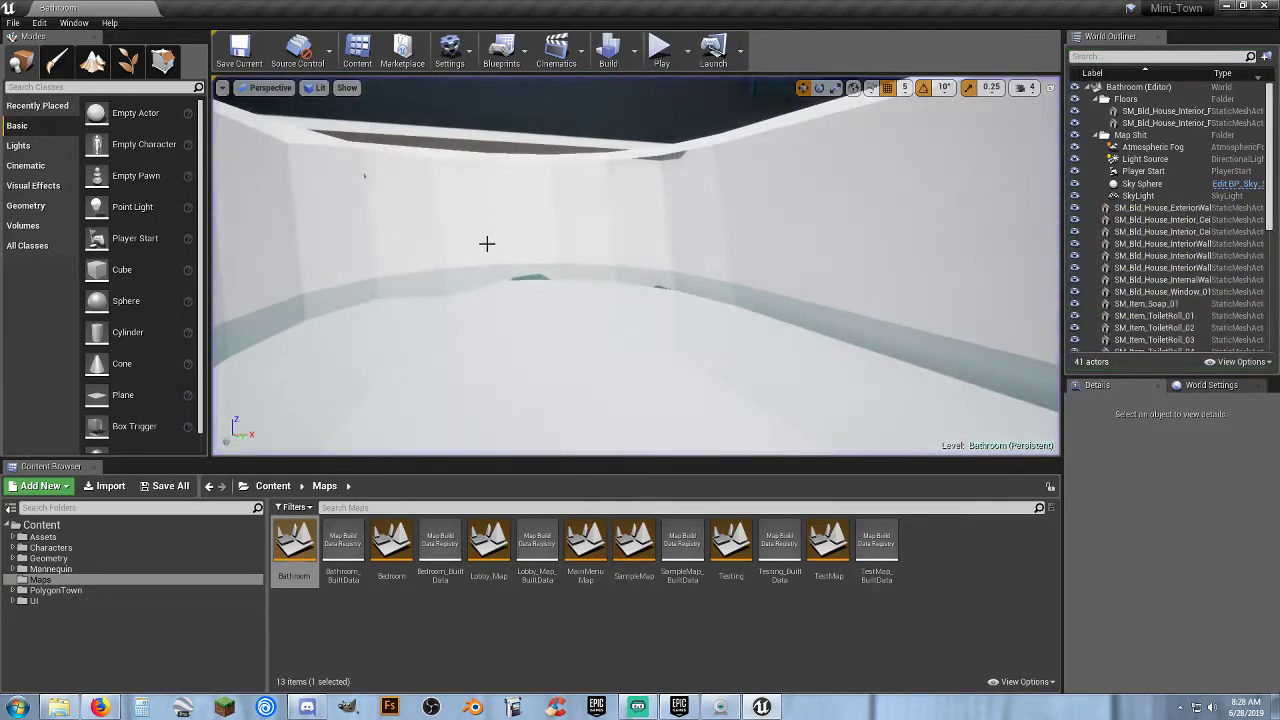
- Open the Bedroom map, view its bookshelves and TV desk, and start playing it in the editor viewport
double_click(398, 584)
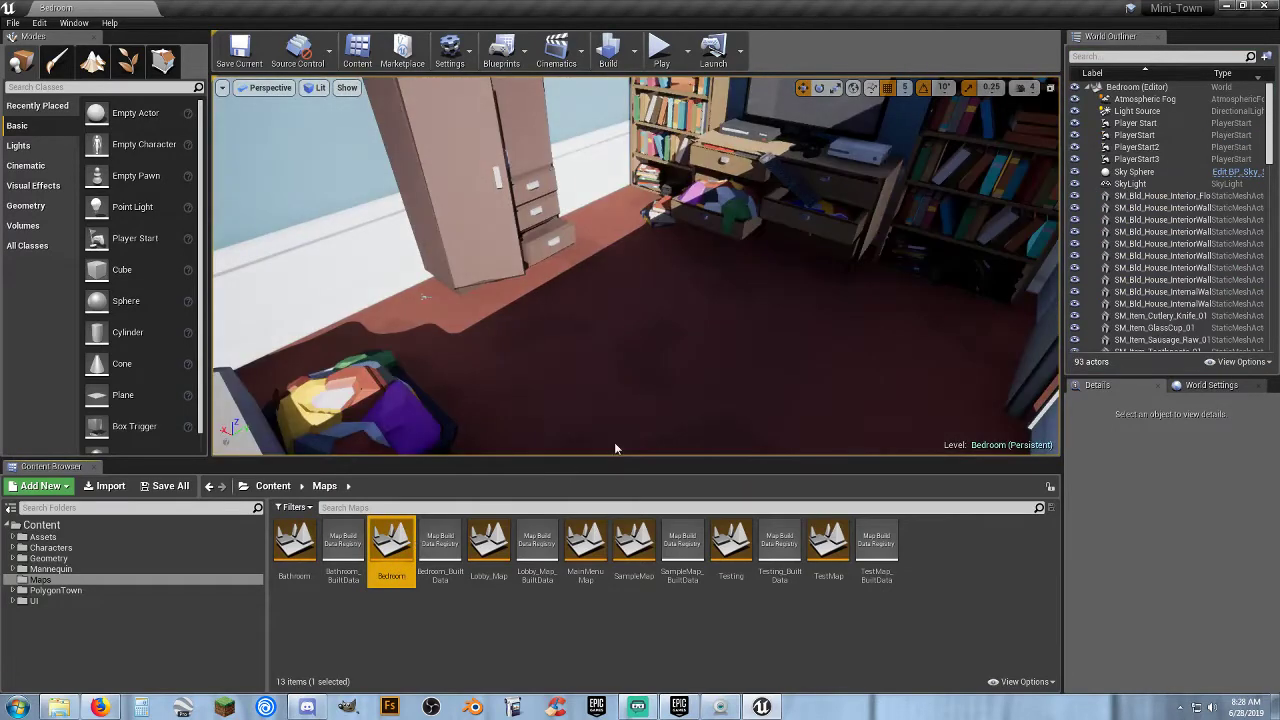
right_click_drag(730, 326, 732, 260)
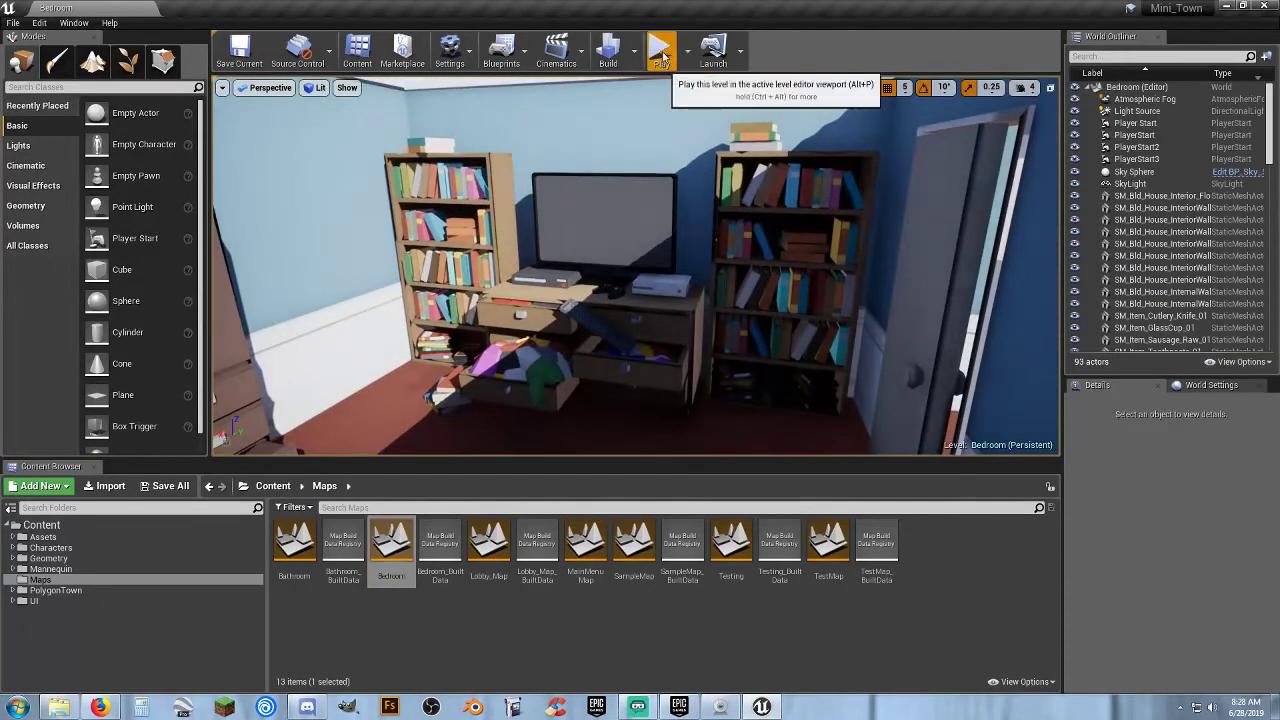
left_click(660, 47)
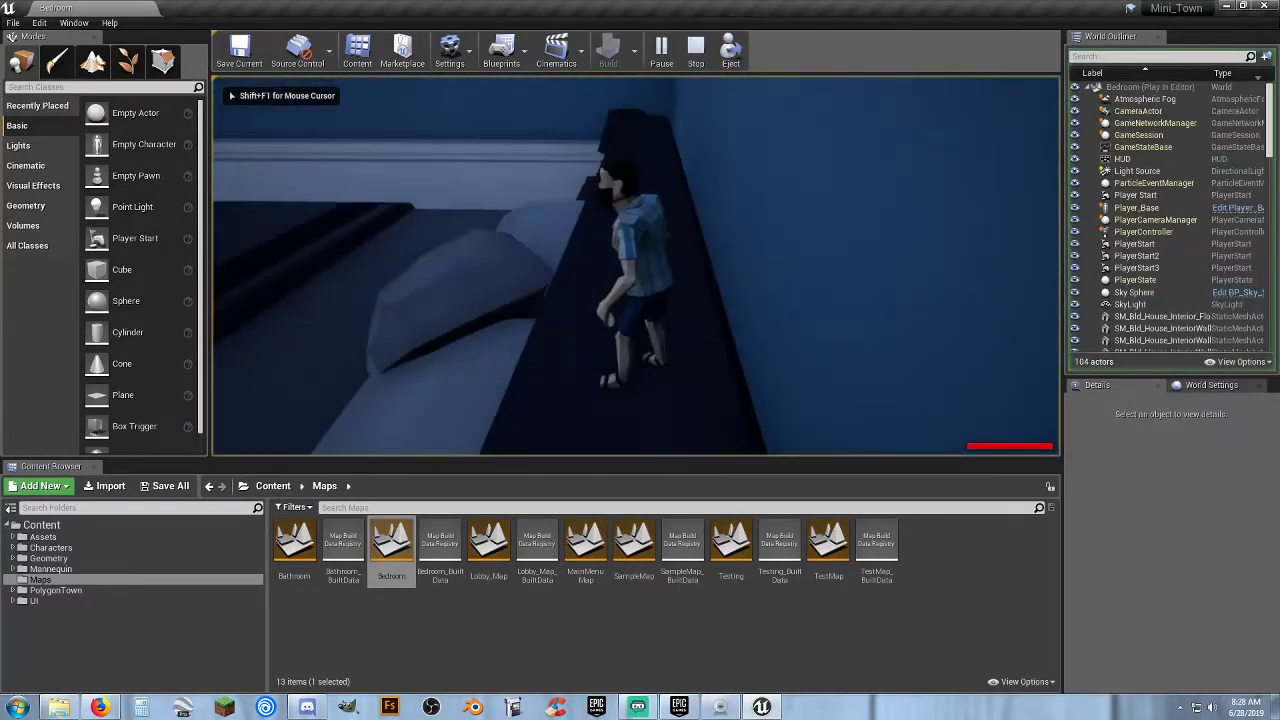
- Run the character off the headboard across the pillows and jump onto the bedside table, exploring around its glass and lamp
key("w")
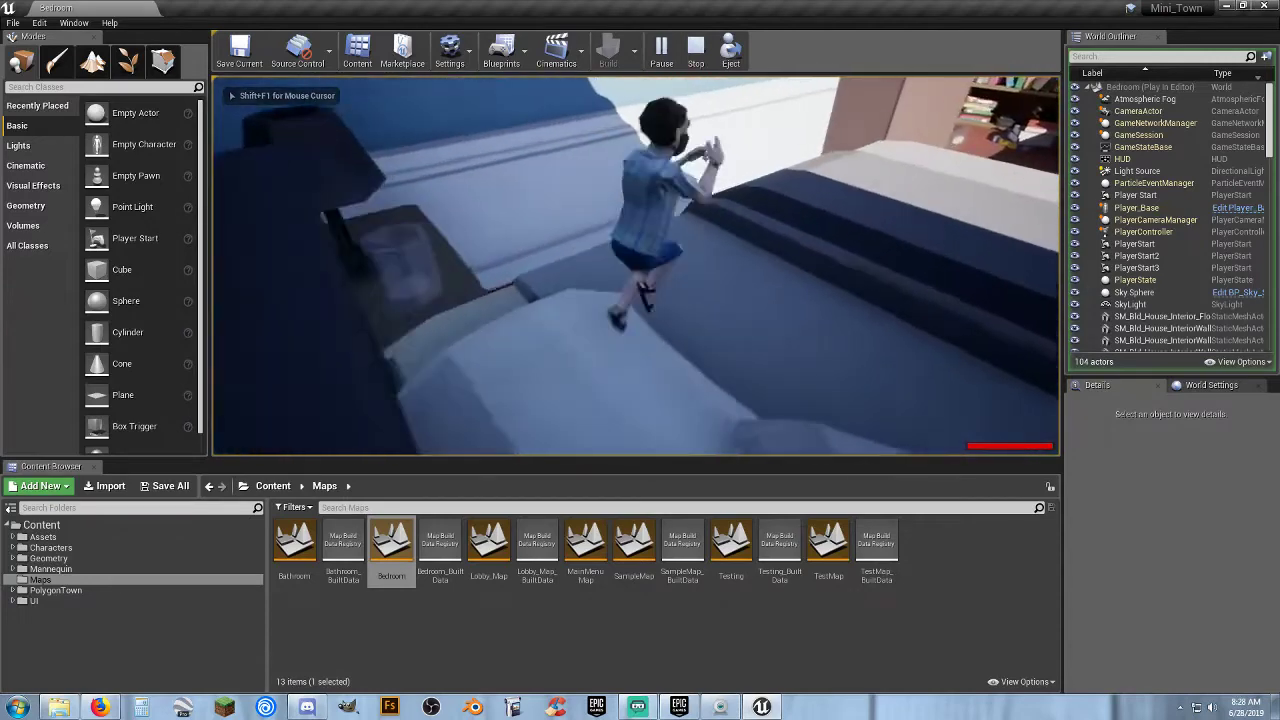
key("w")
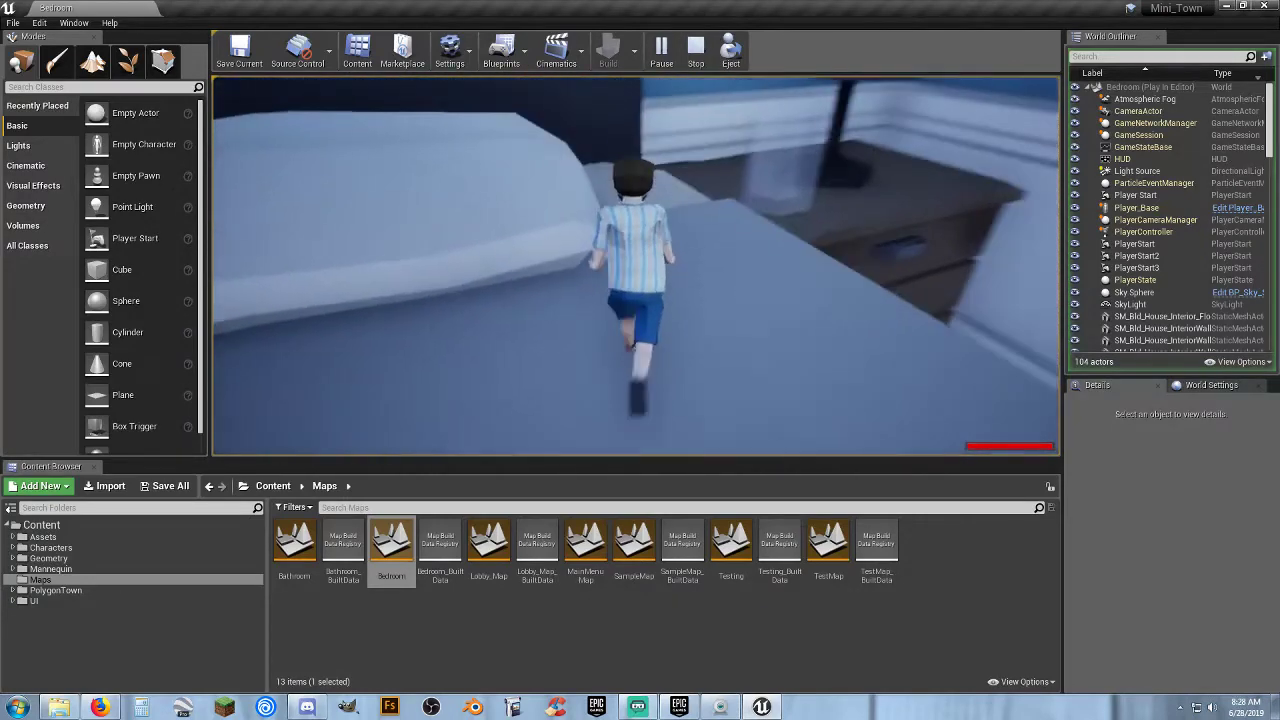
key("w")
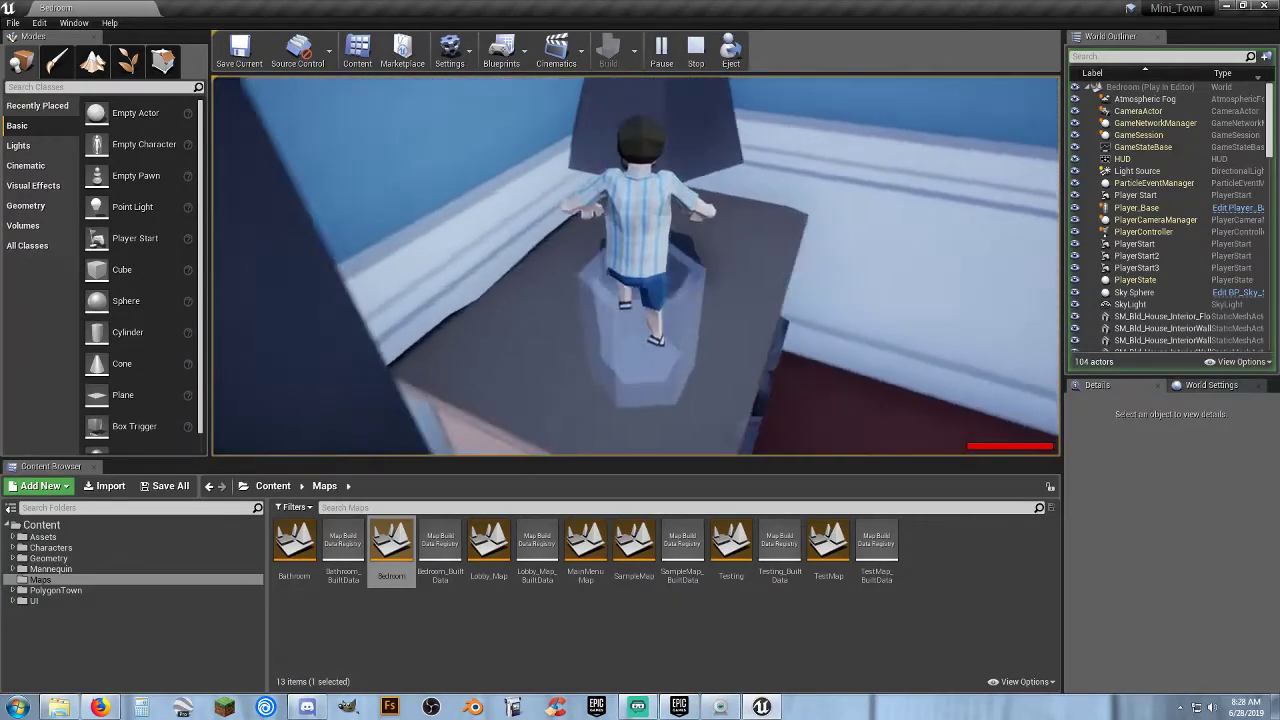
key("w")
key("w")
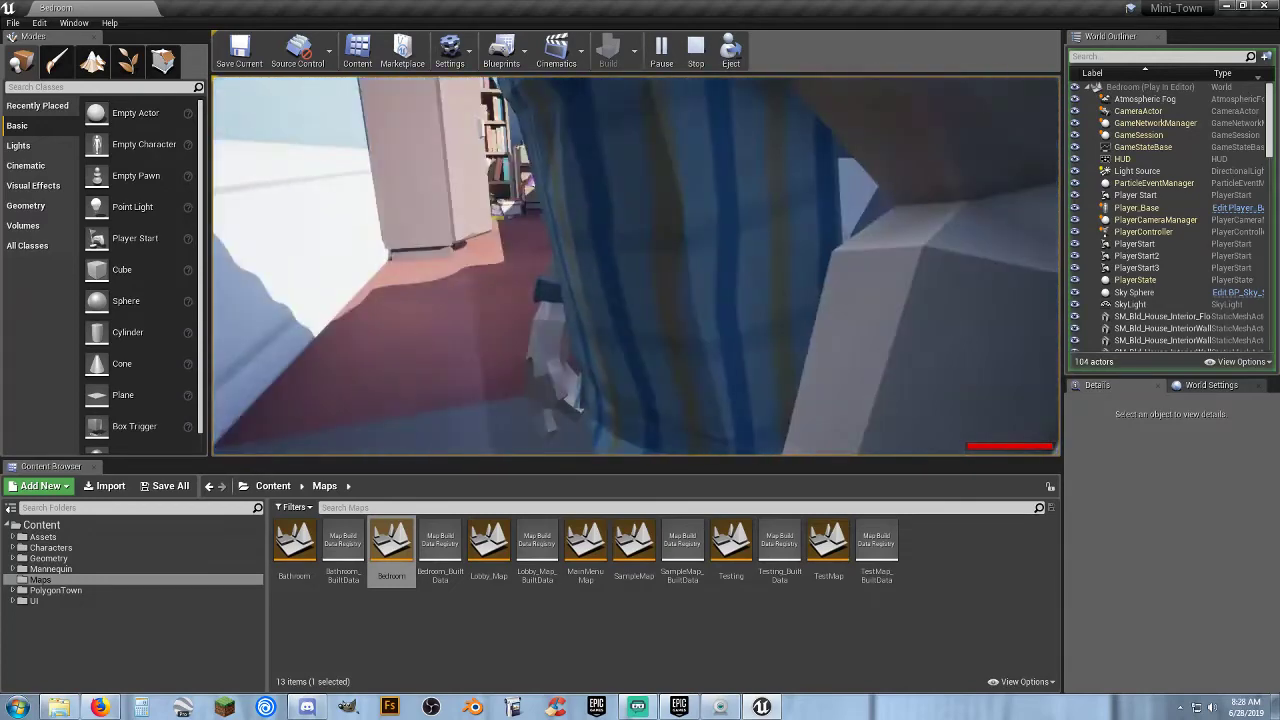
- Return the character to the pillows, run the length of the bed and descend over the clothes at its foot to the floor
key("w")
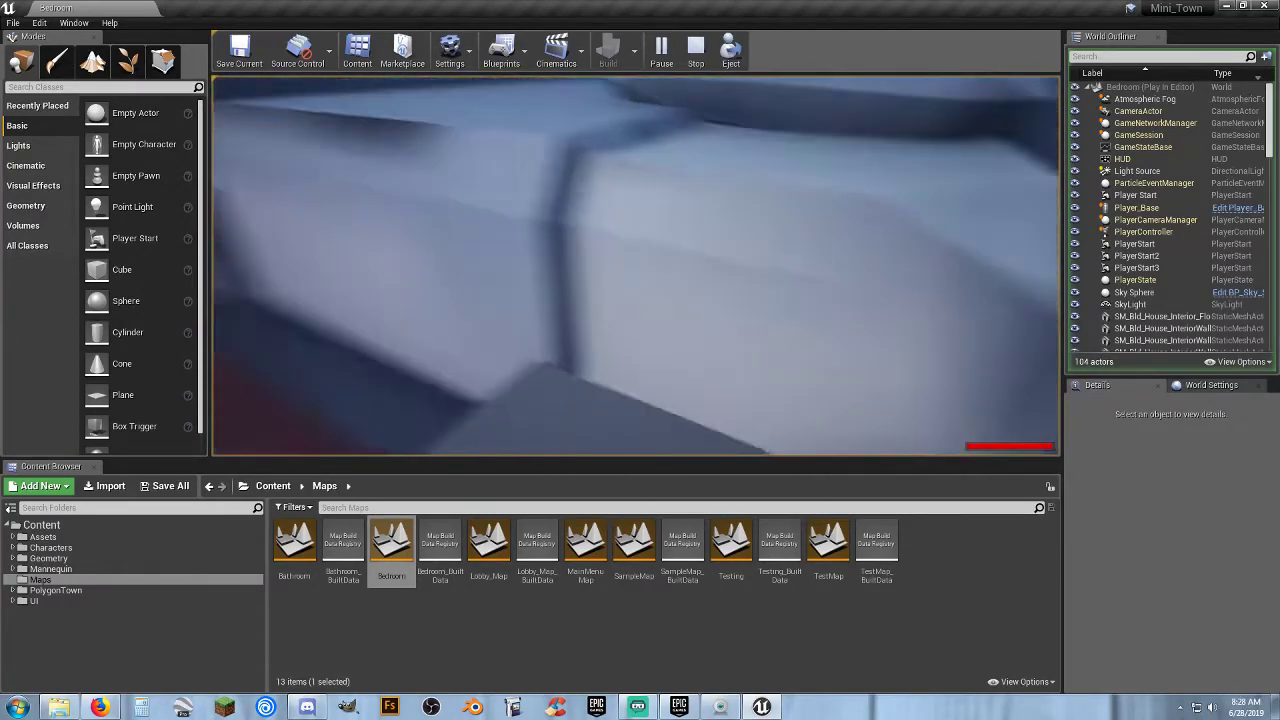
key("w")
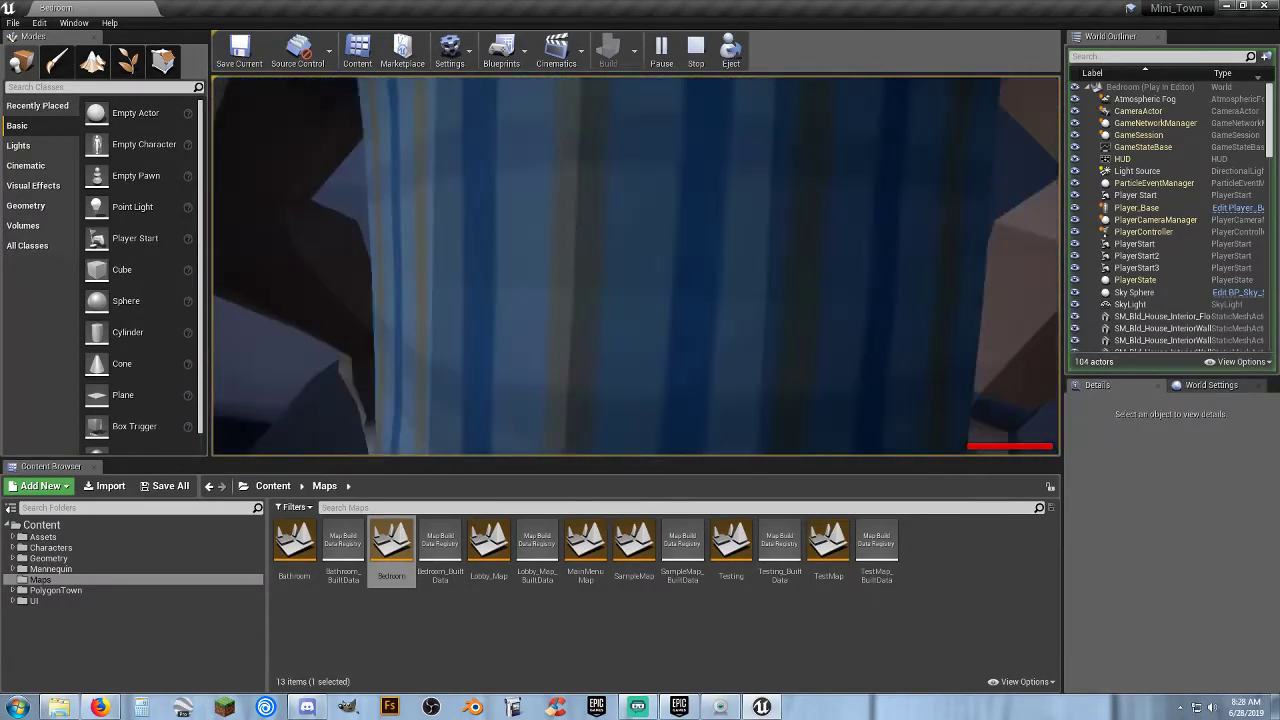
key("w")
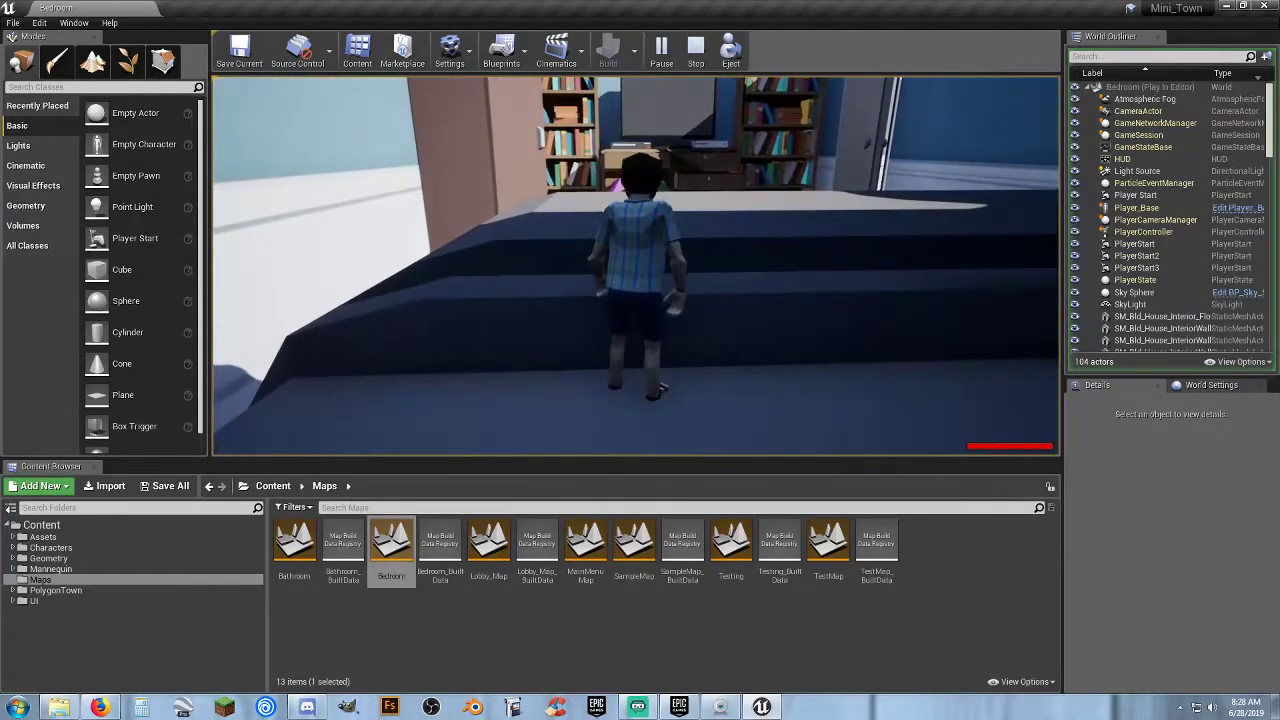
key("w")
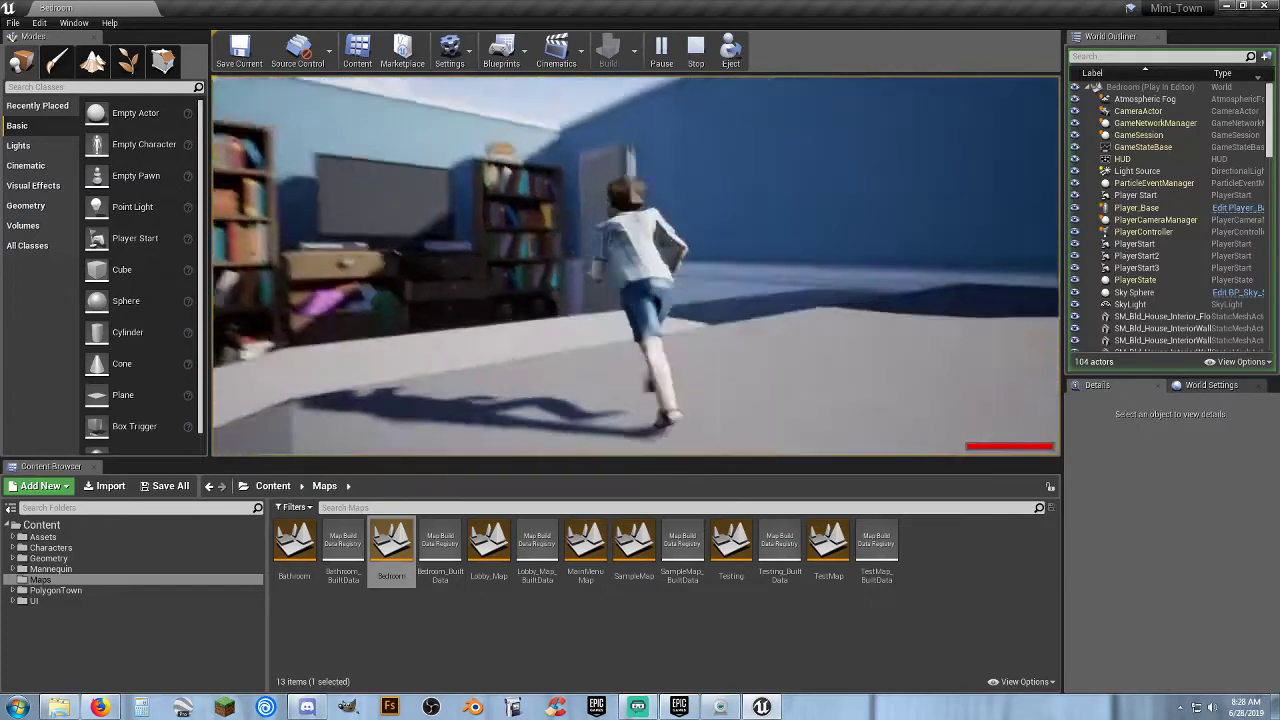
key("w")
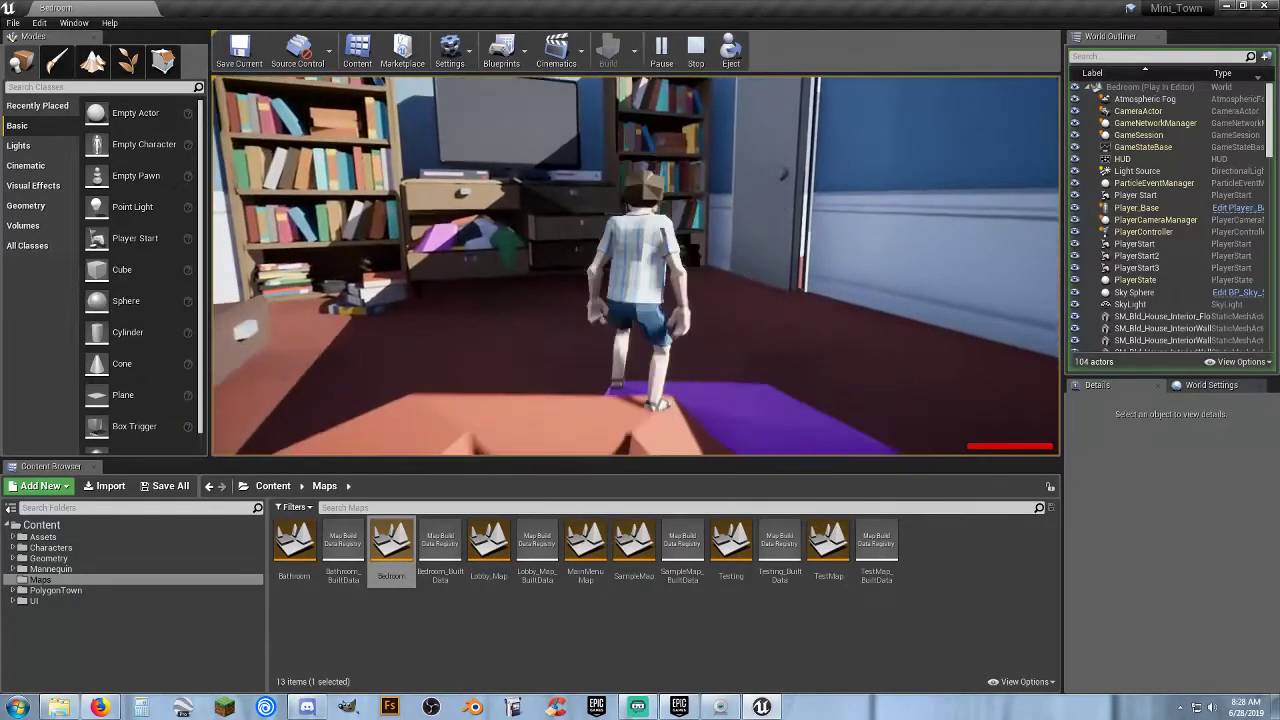
key("w")
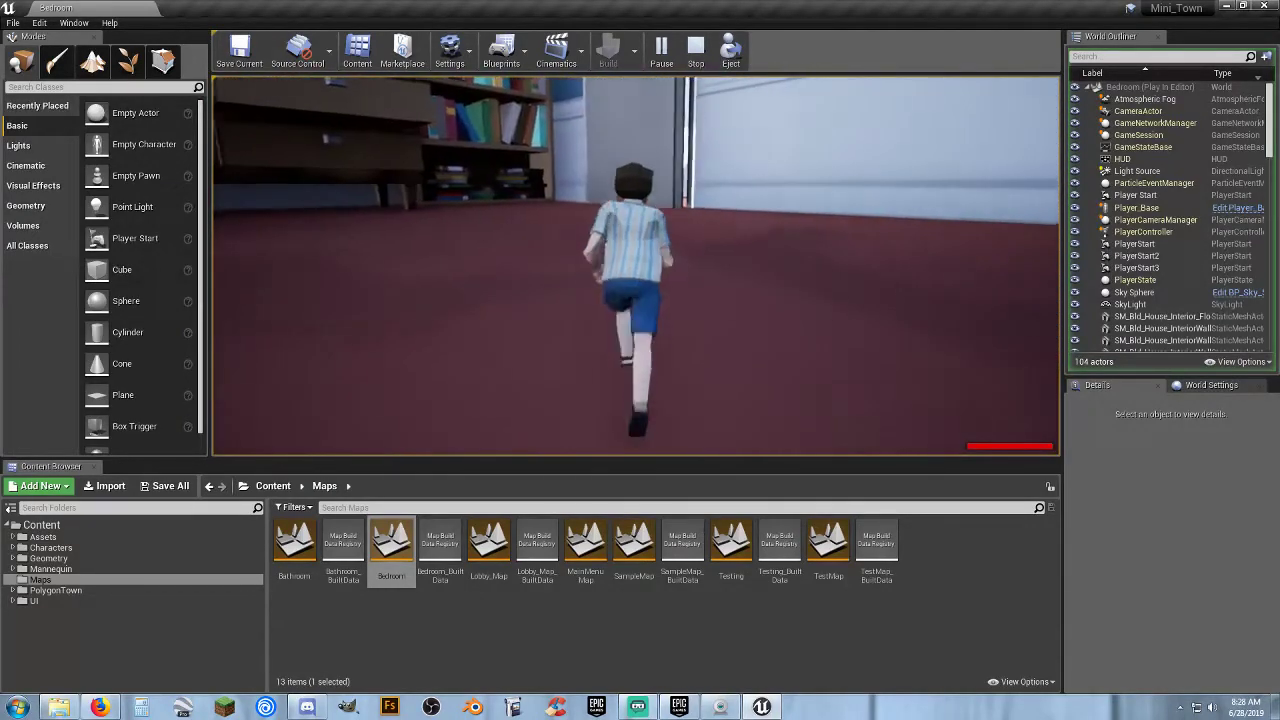
- Run the character across the carpet past the bookshelf to the gap at the bedroom door
key("d")
key("w")
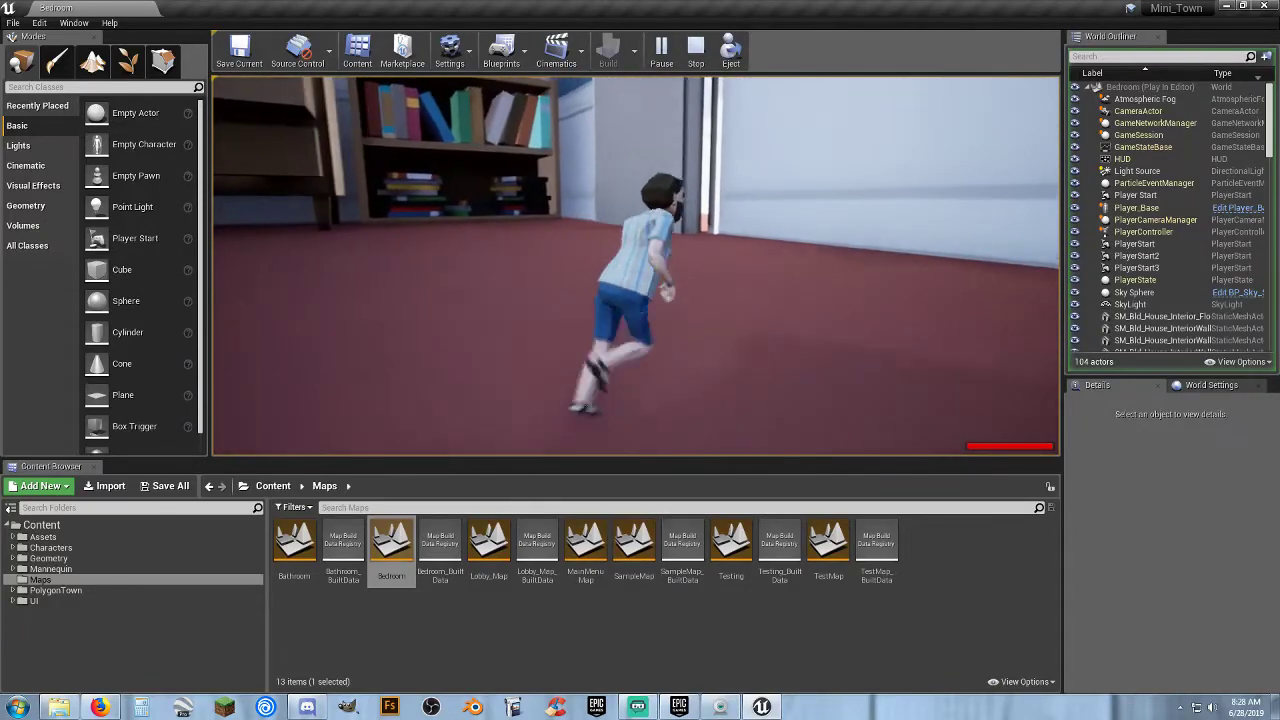
key("w")
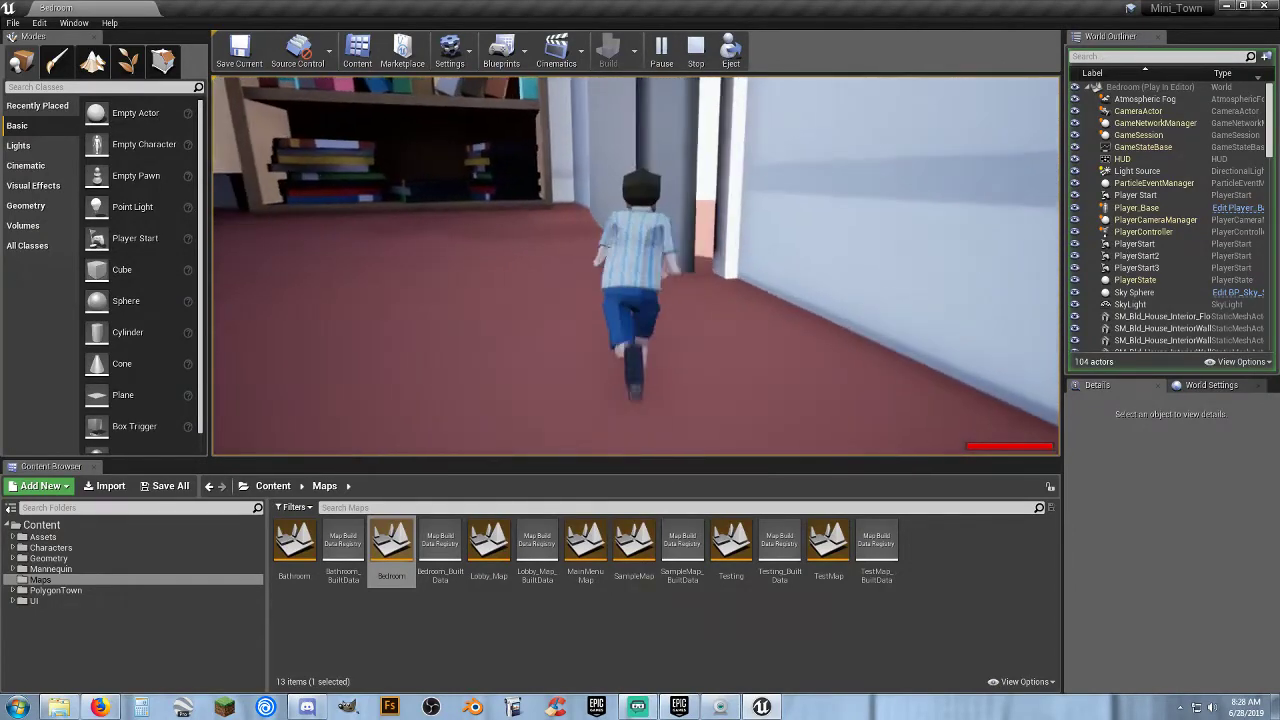
key("w")
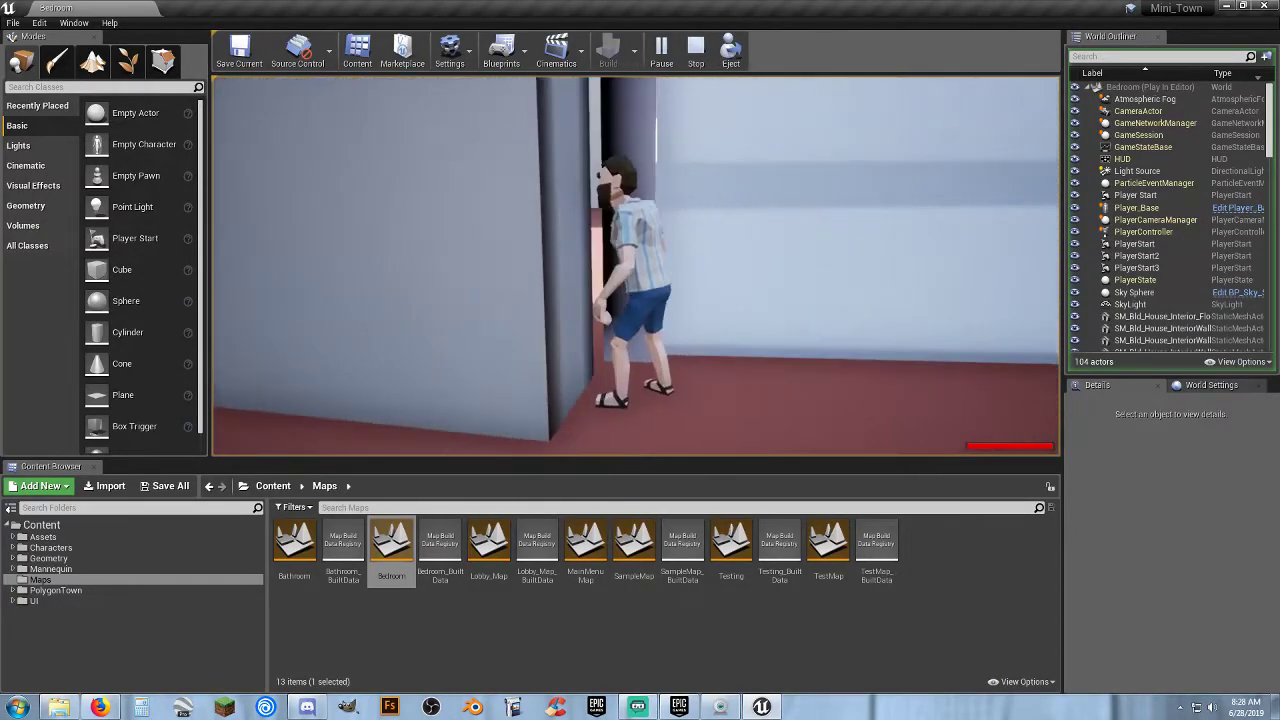
- Run the character past the TV desk, climb the stacked books and clothes-filled open drawer, and get on top beside the TV
key("w")
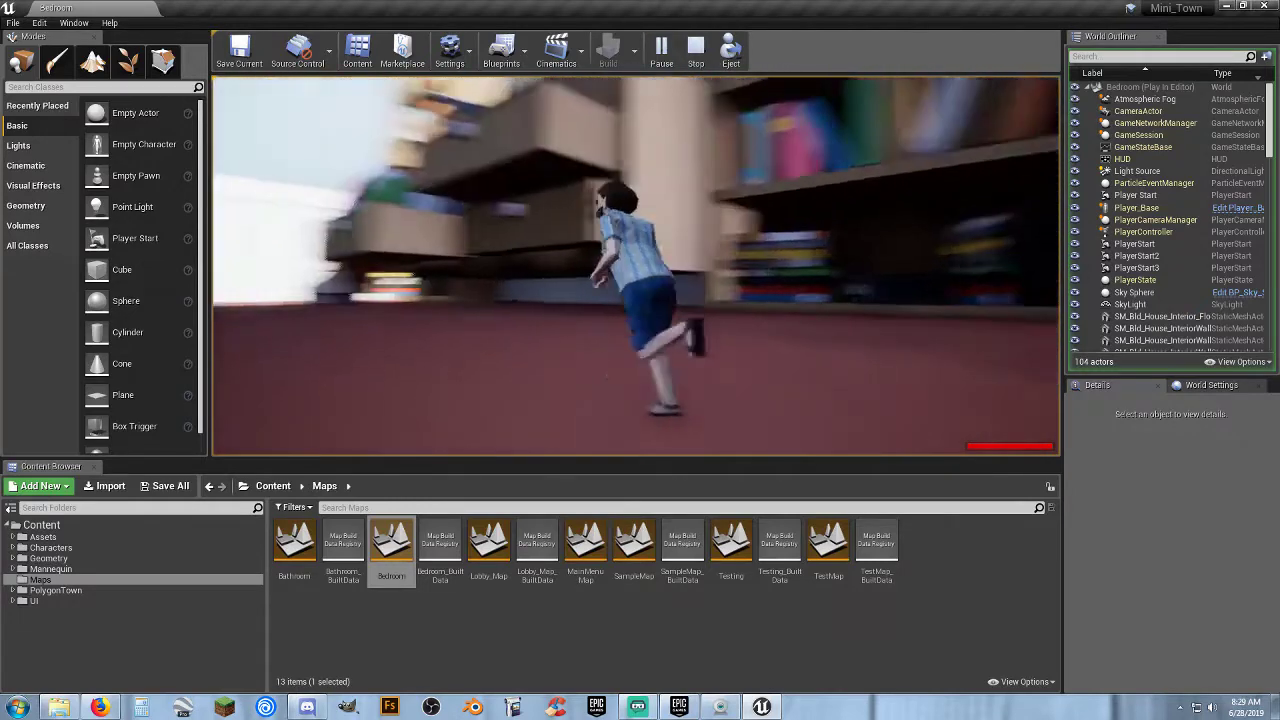
key("w")
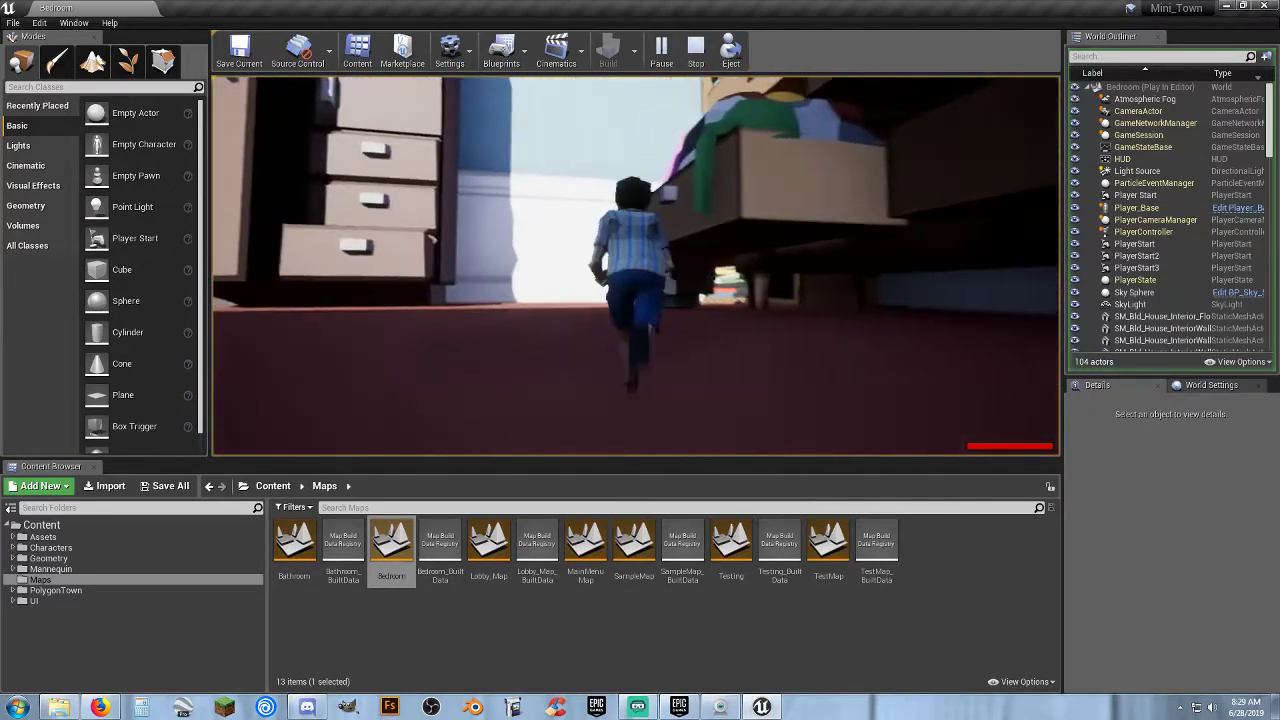
key("w")
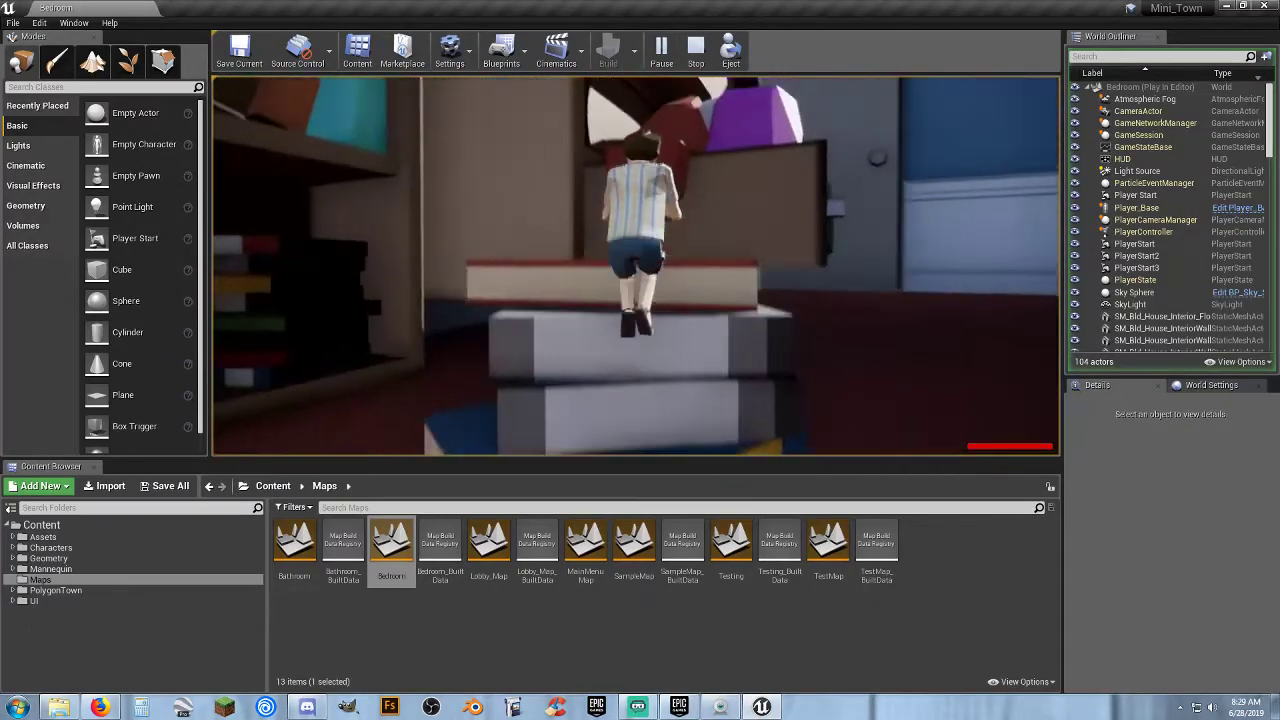
key("w")
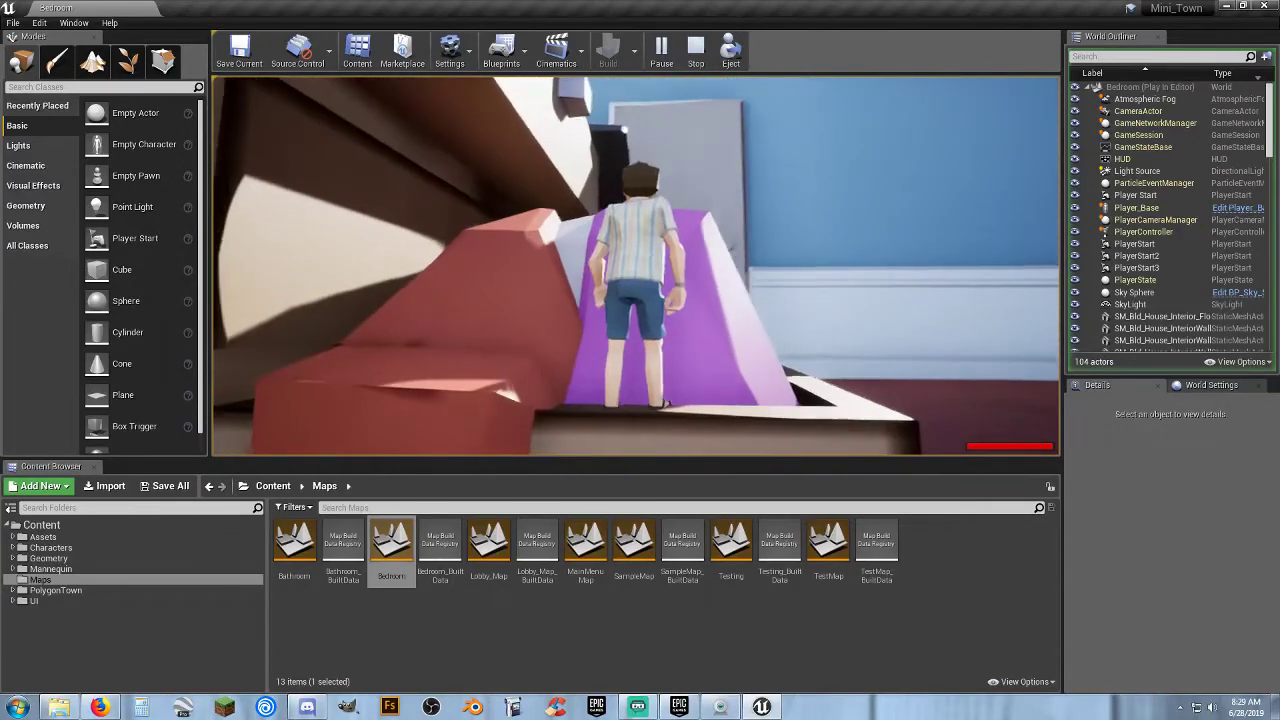
key("w")
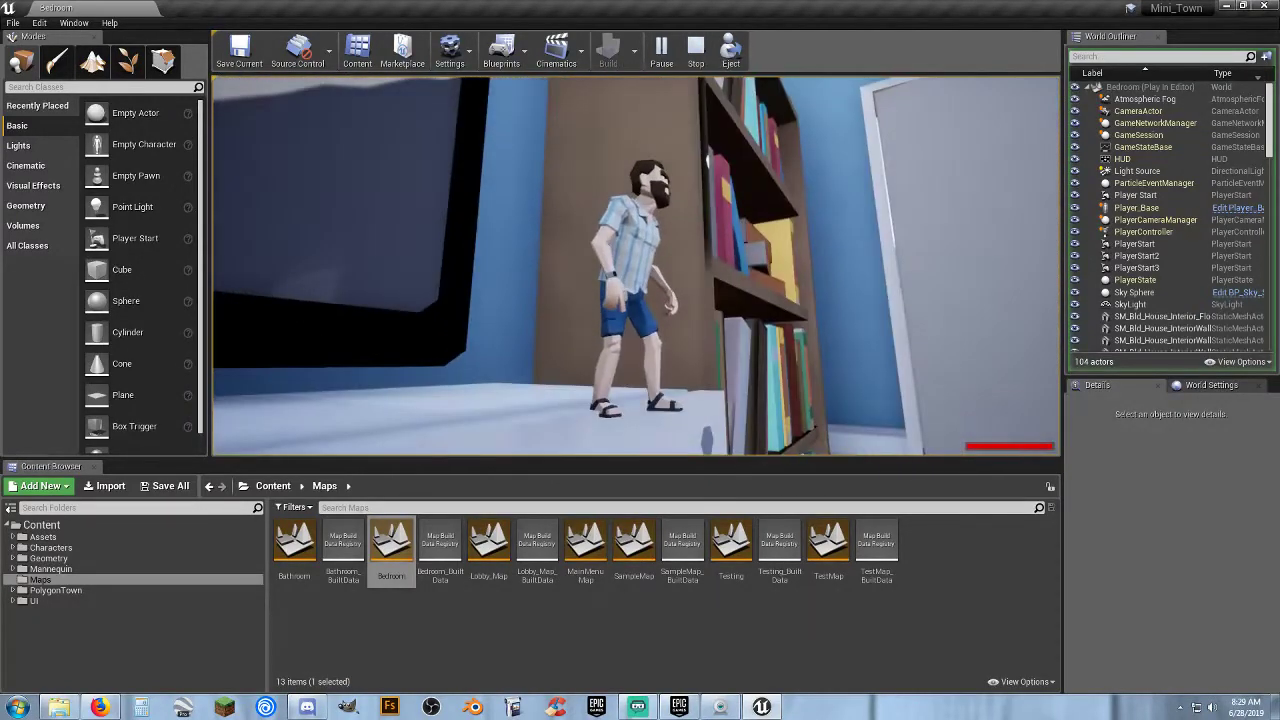
- Restart the play session, jump the character out of the open drawer, run along the bed and end the session
key("Escape")
left_click(659, 52)
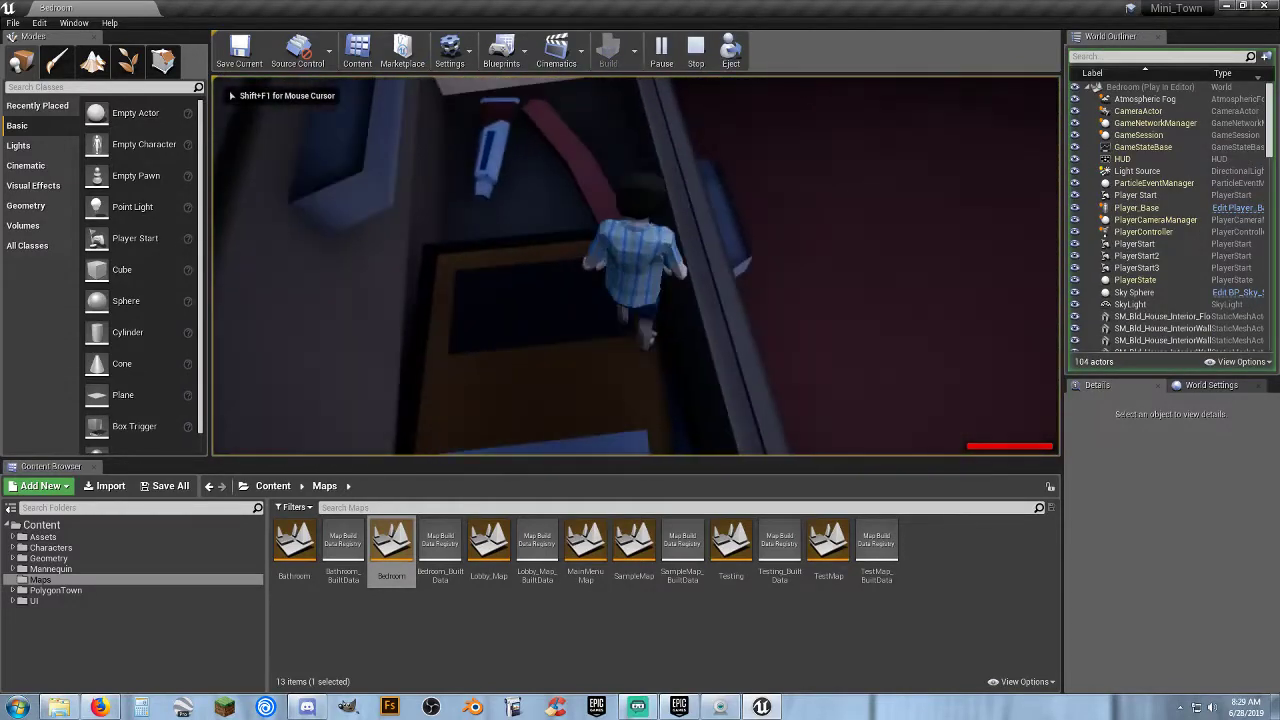
key("w")
key("space")
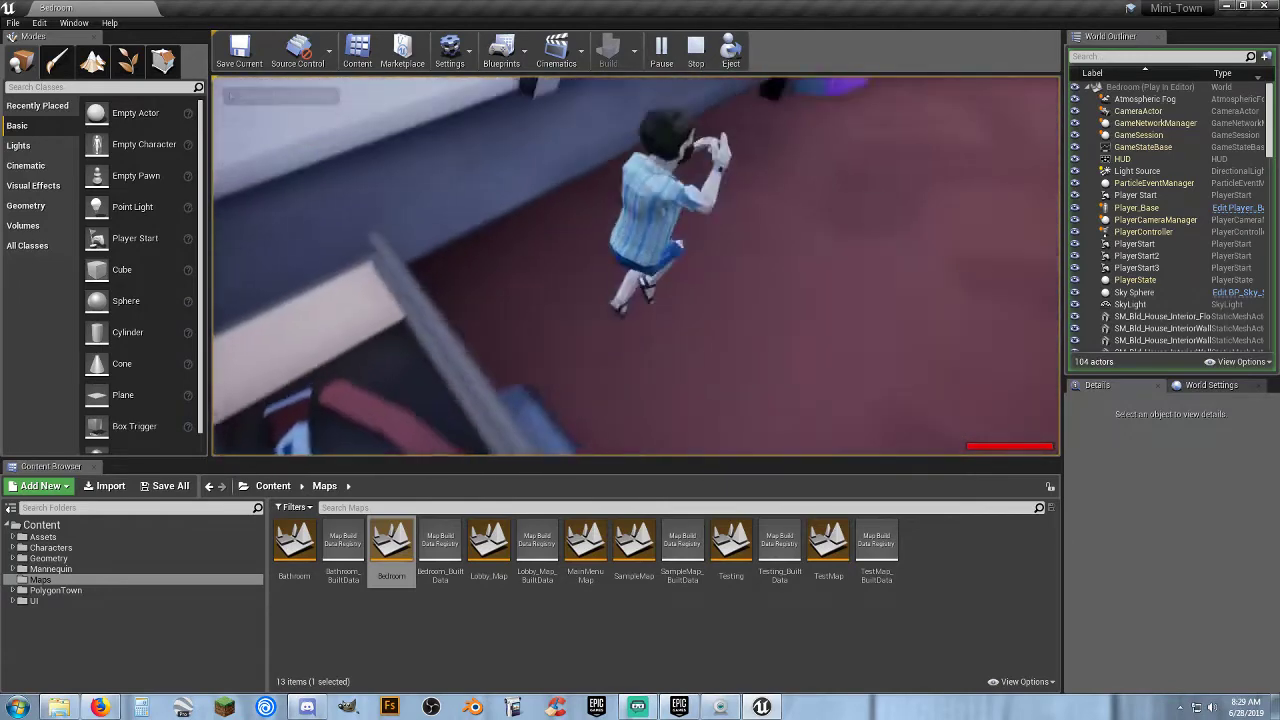
key("w")
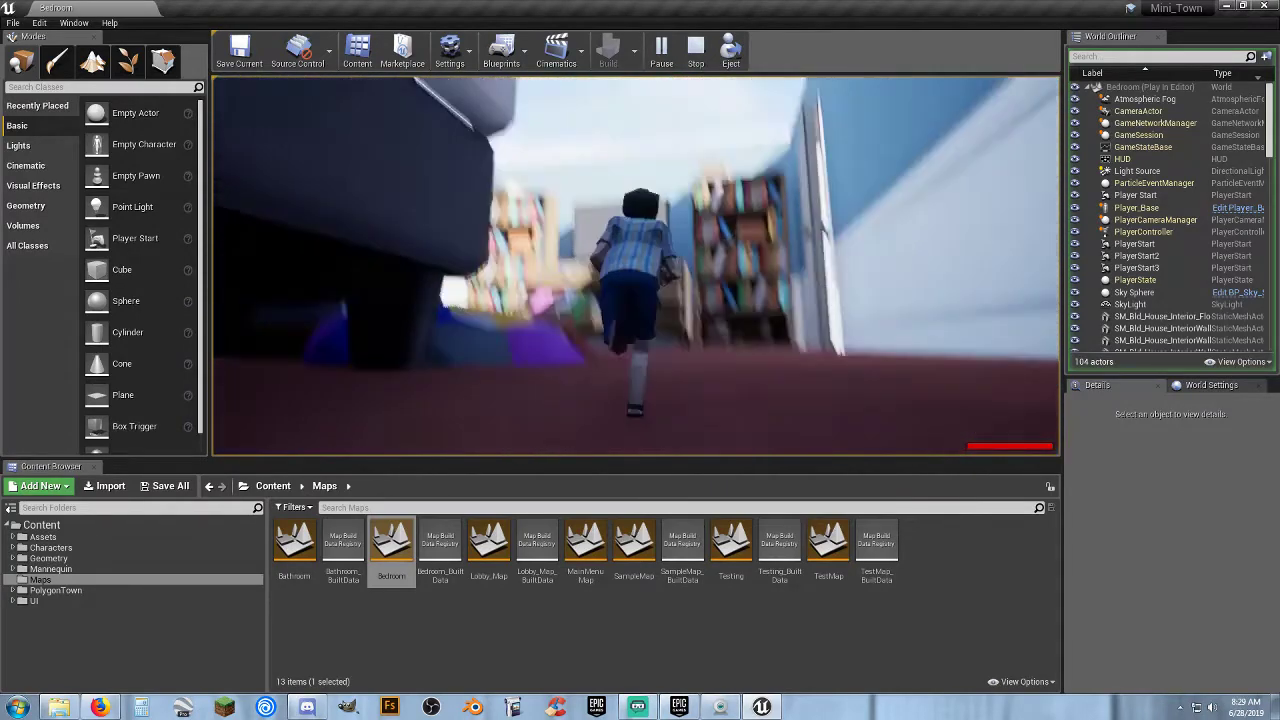
key("Escape")
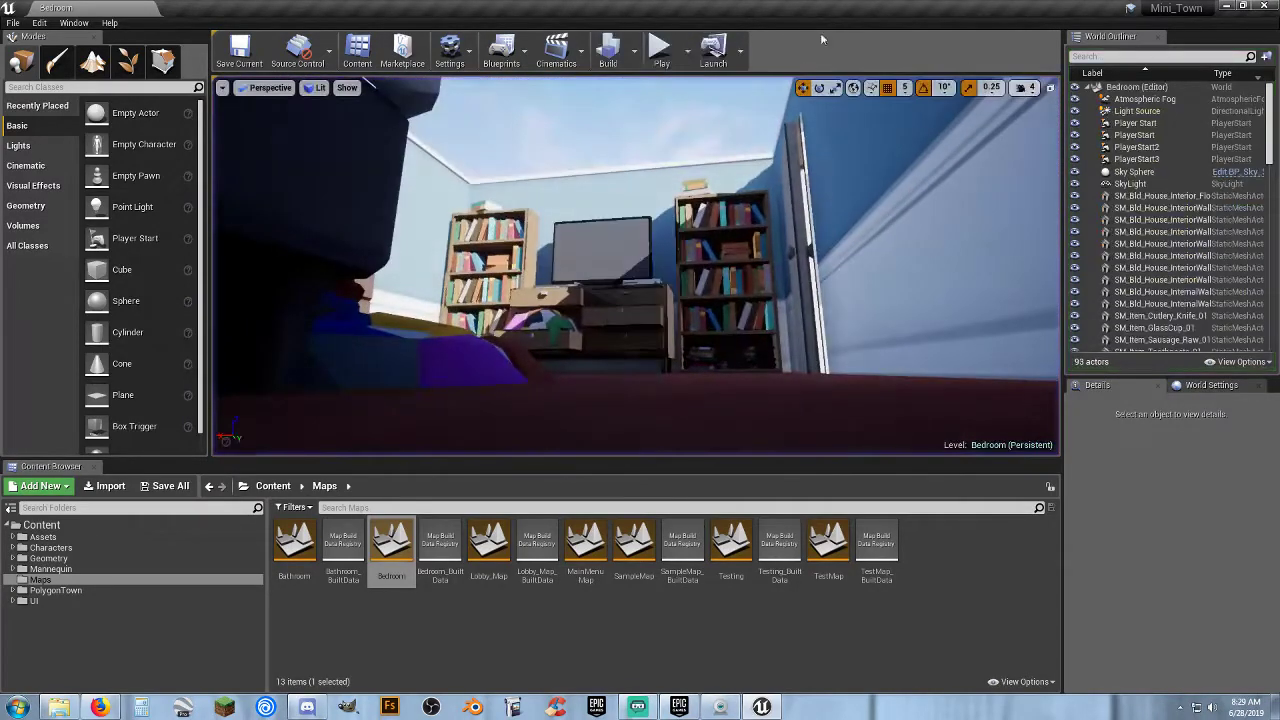
- Start another Bedroom play session and run the character across the carpet and underneath the bed to its far side
left_click(662, 52)
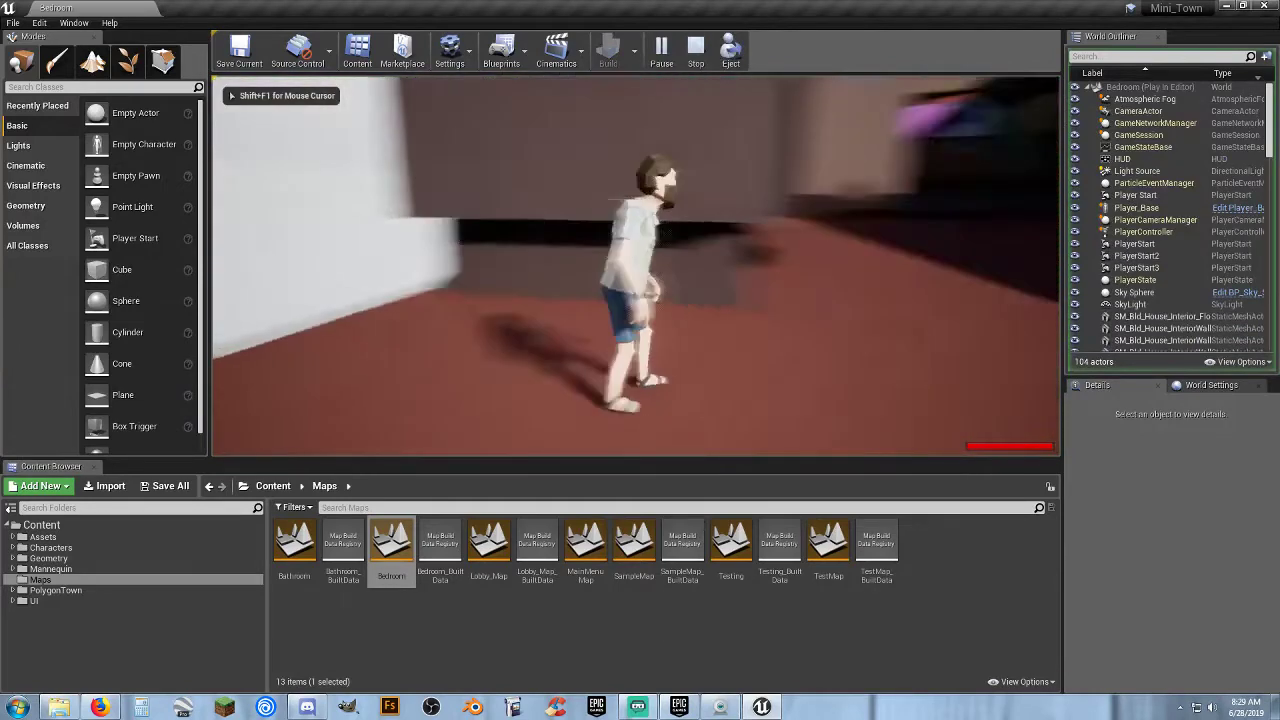
key("w")
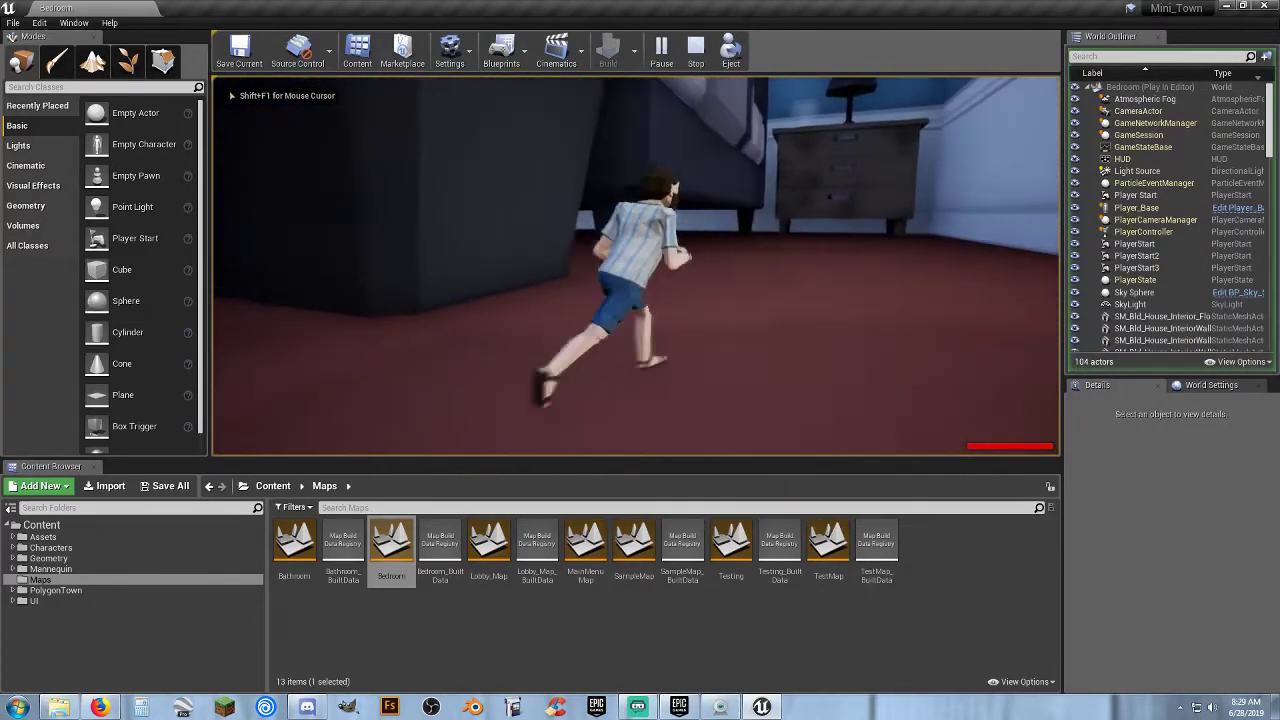
key("w")
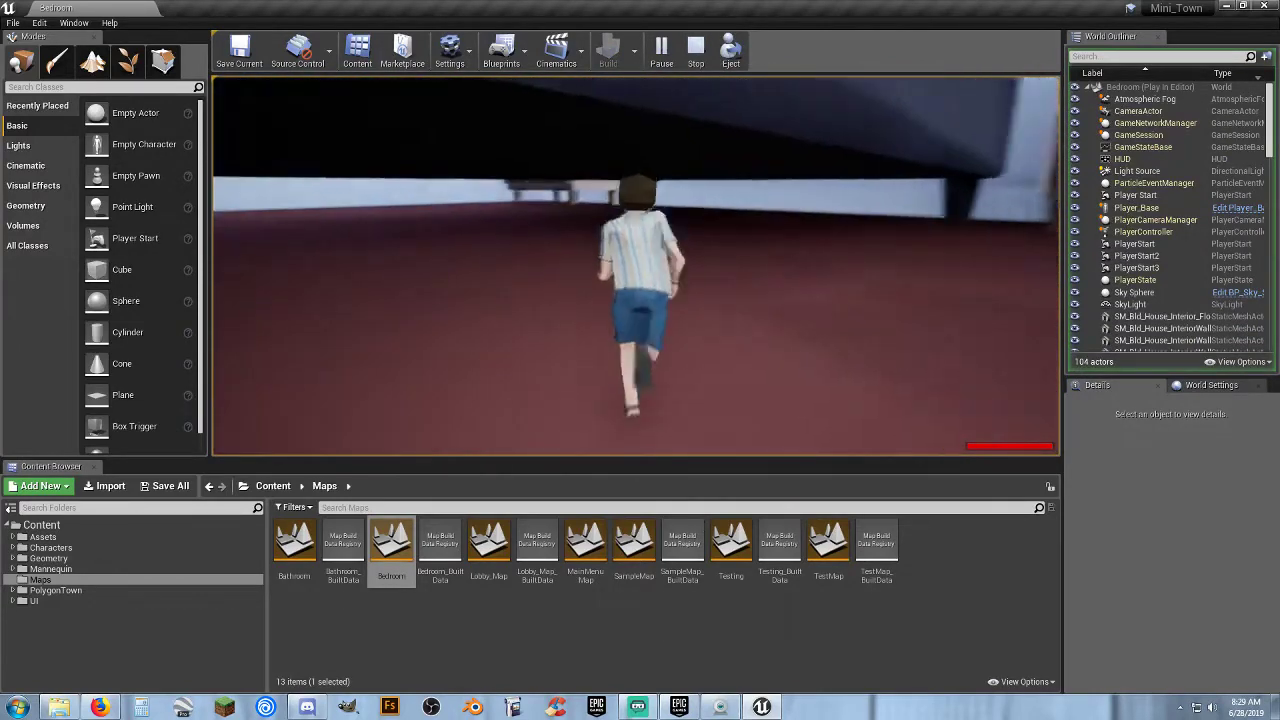
key("w")
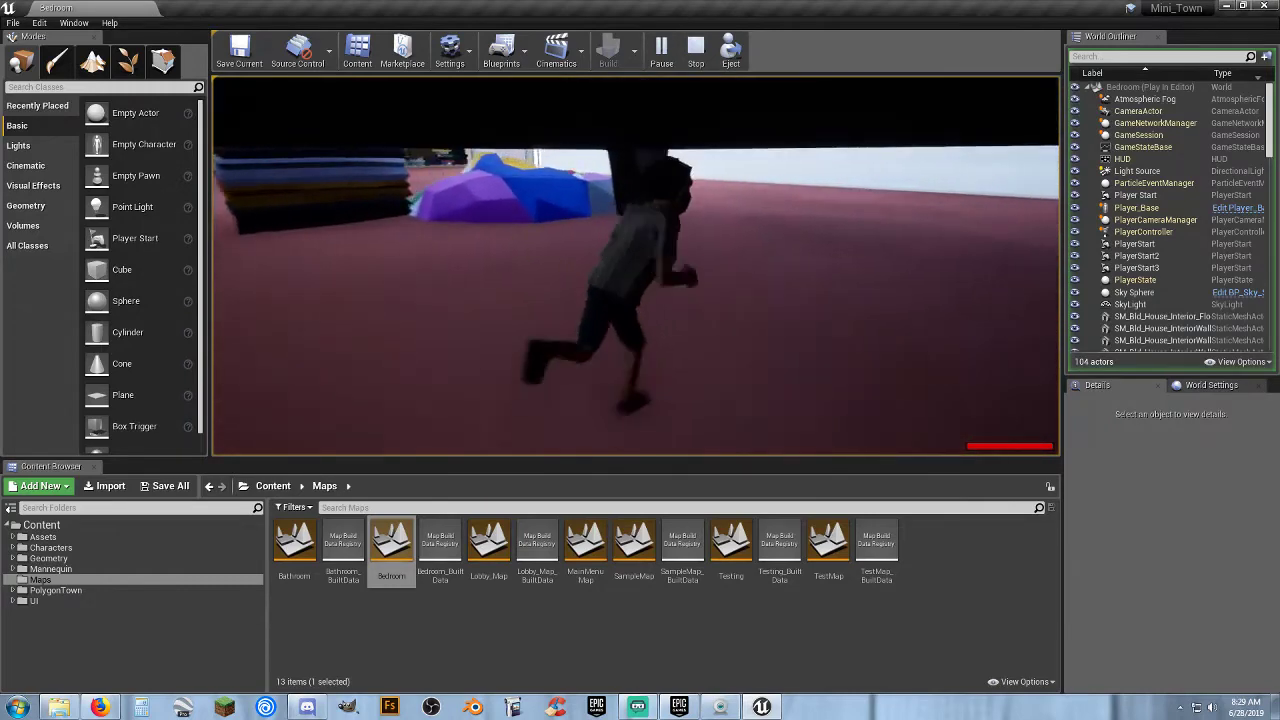
key("w")
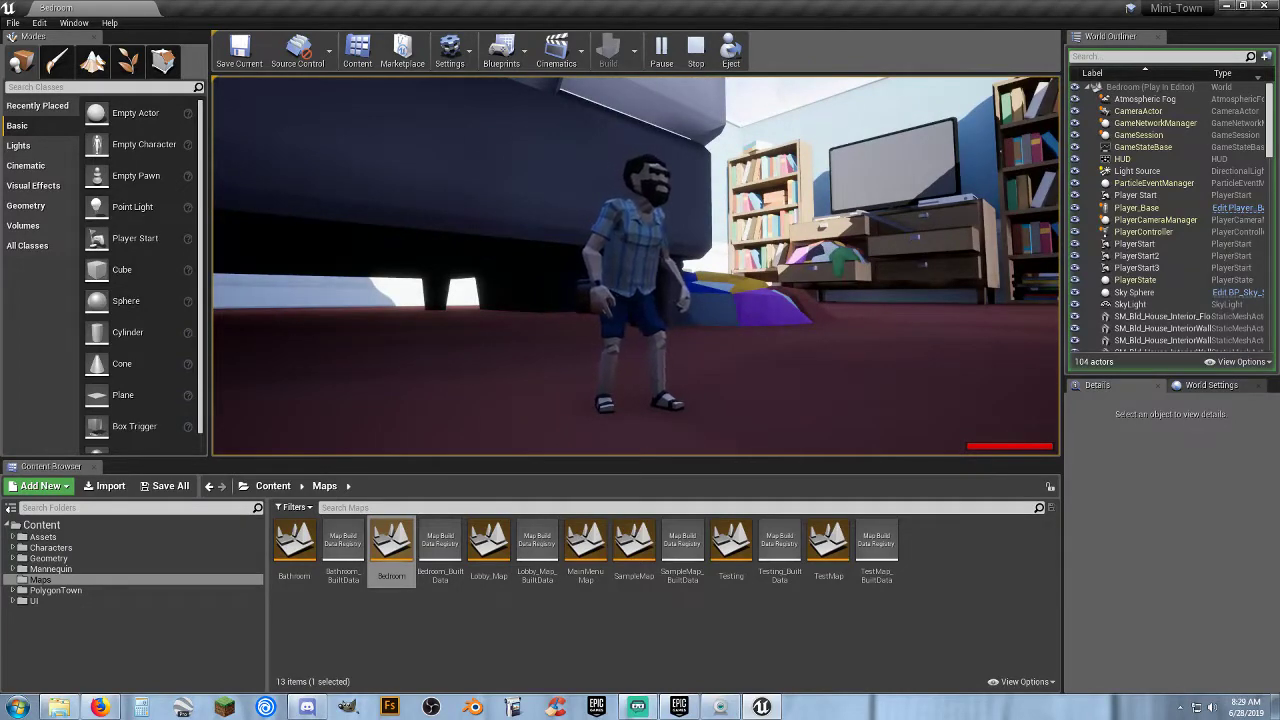
- Run the character over the clothes pile at the foot of the bed and out onto the open carpet facing the TV desk
key("w")
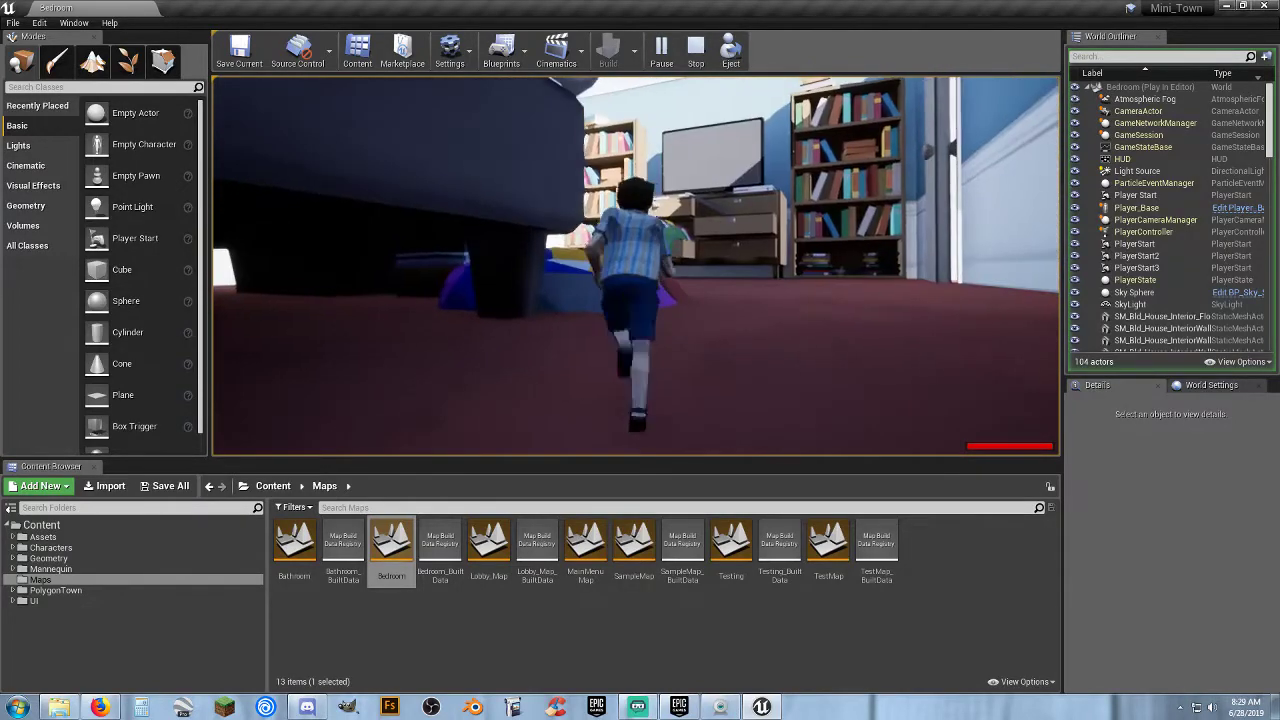
key("w")
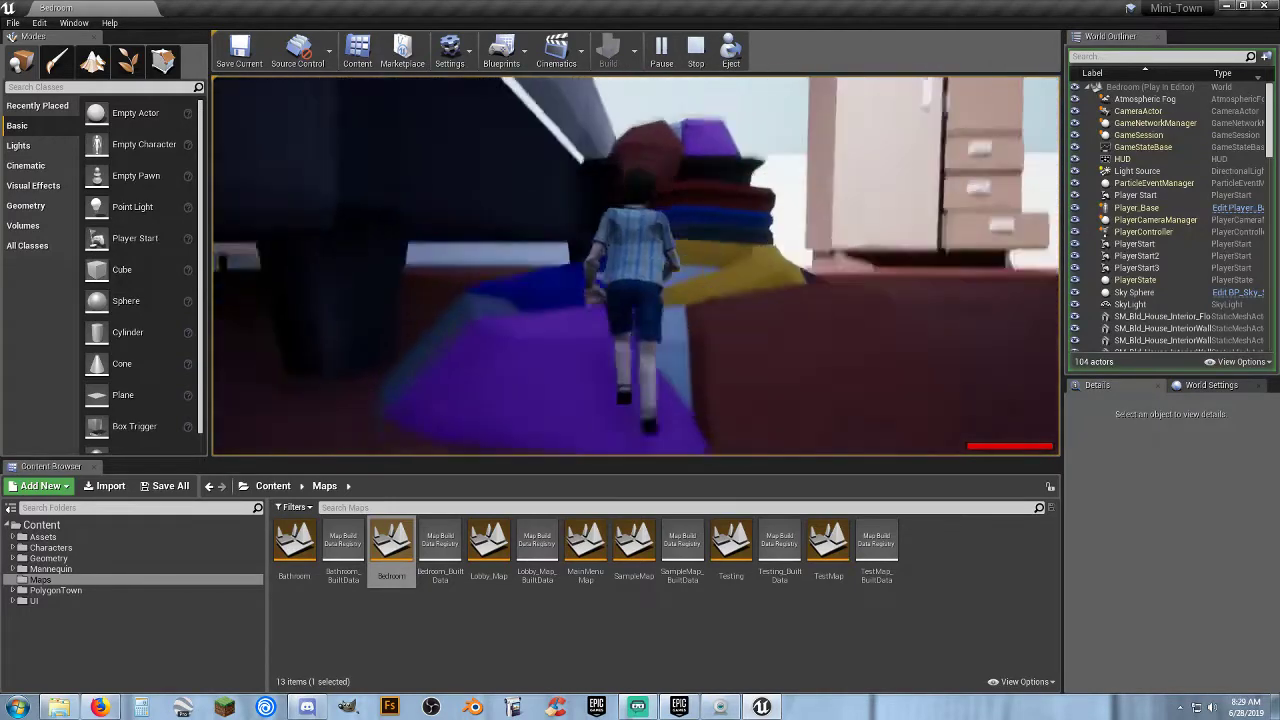
key("w")
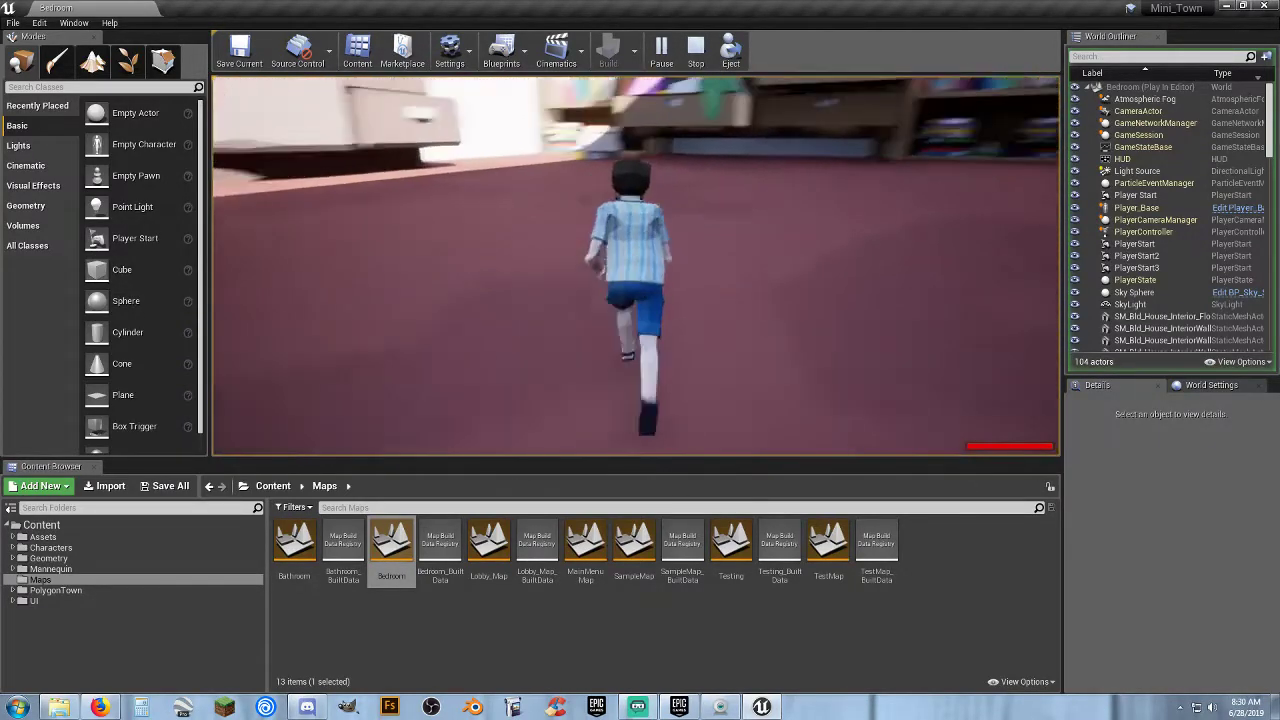
key("s")
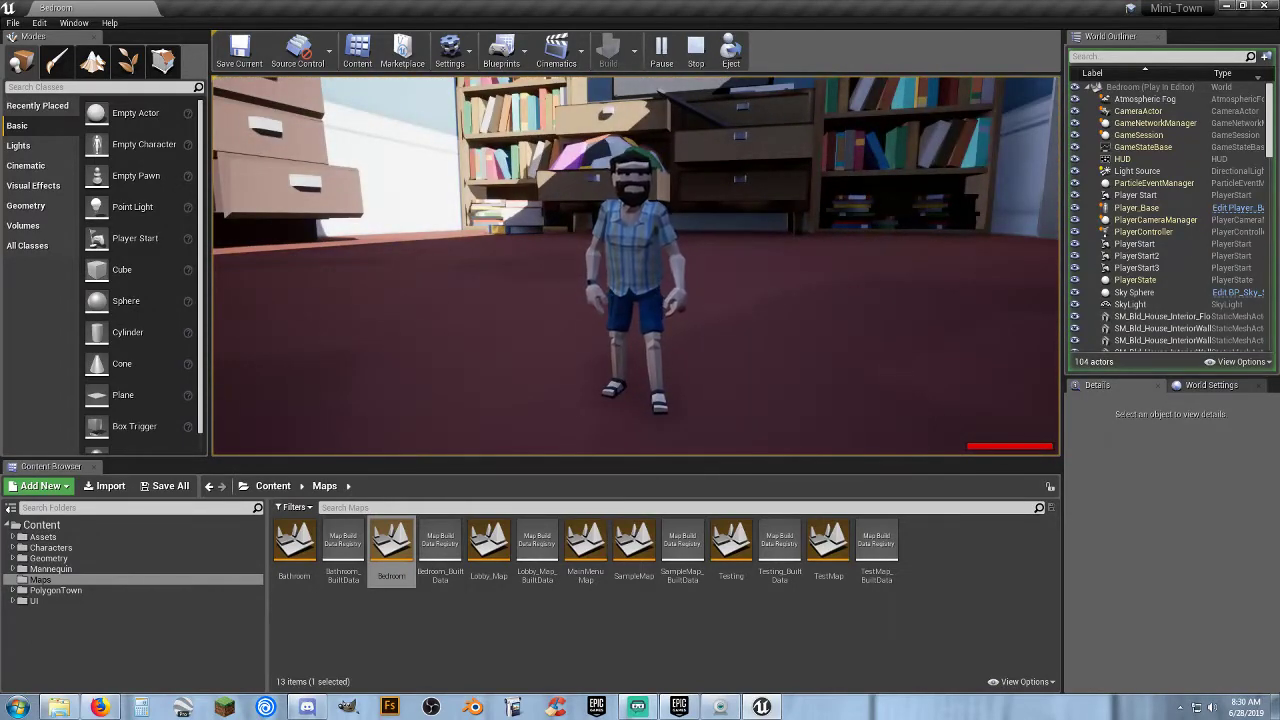
- Climb the character from the clothes pile up the folded clothes stack and the heap above it onto the bed
key("w")
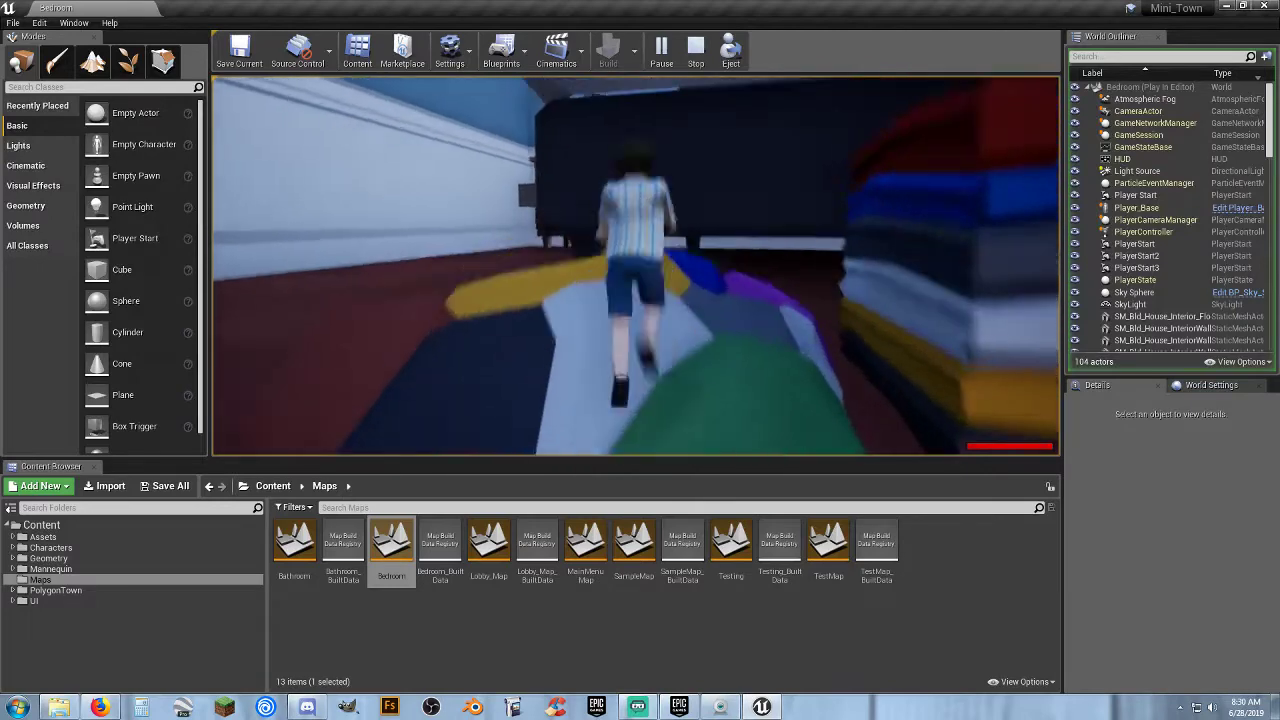
key("w")
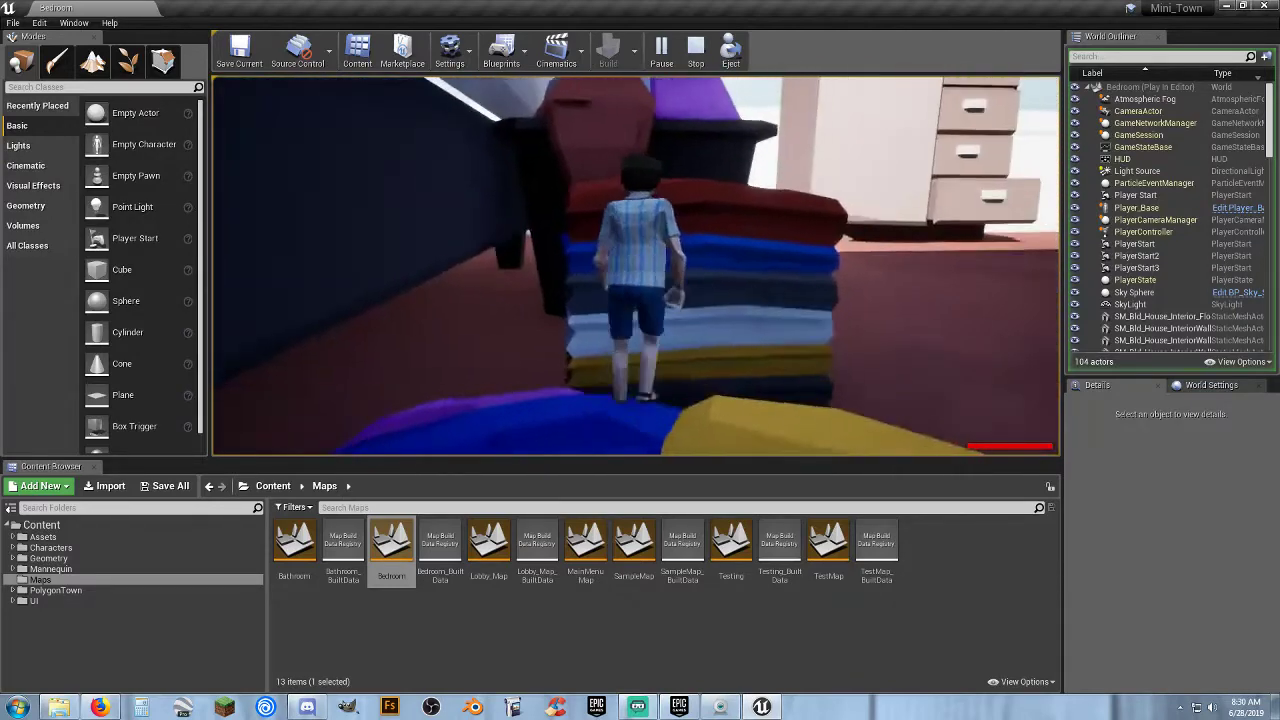
key("w")
key("space")
key("space")
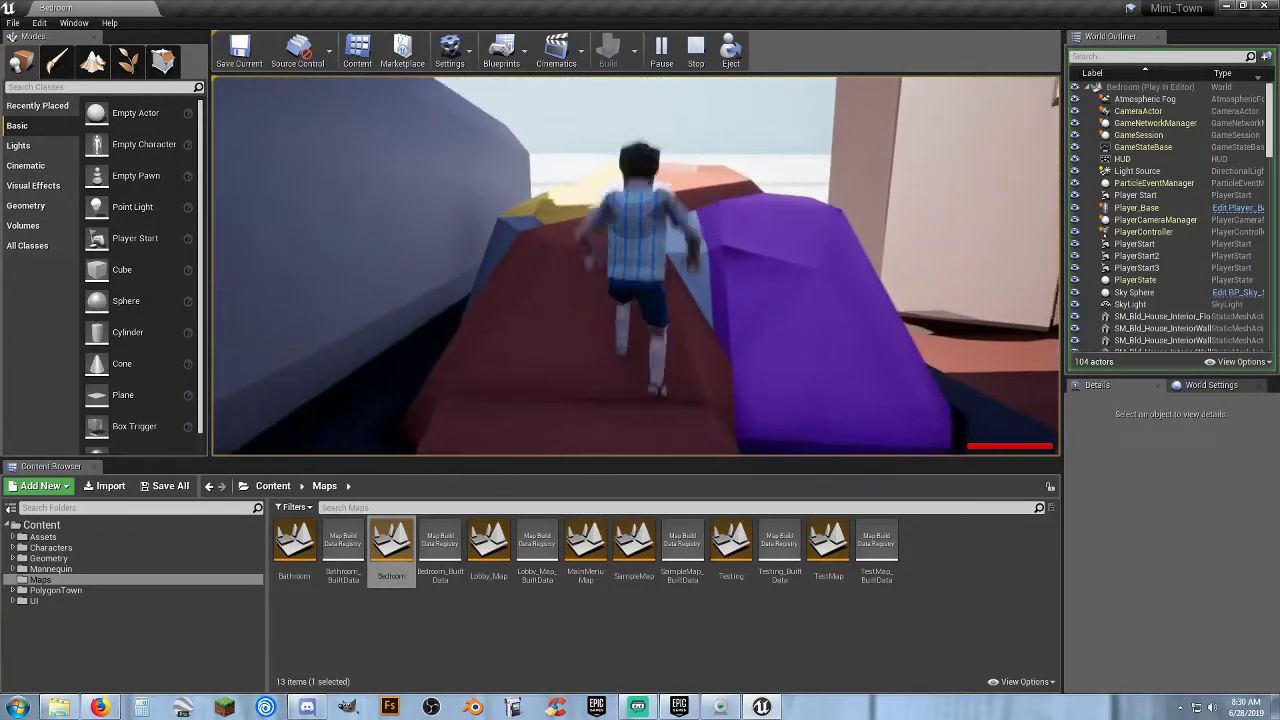
key("w")
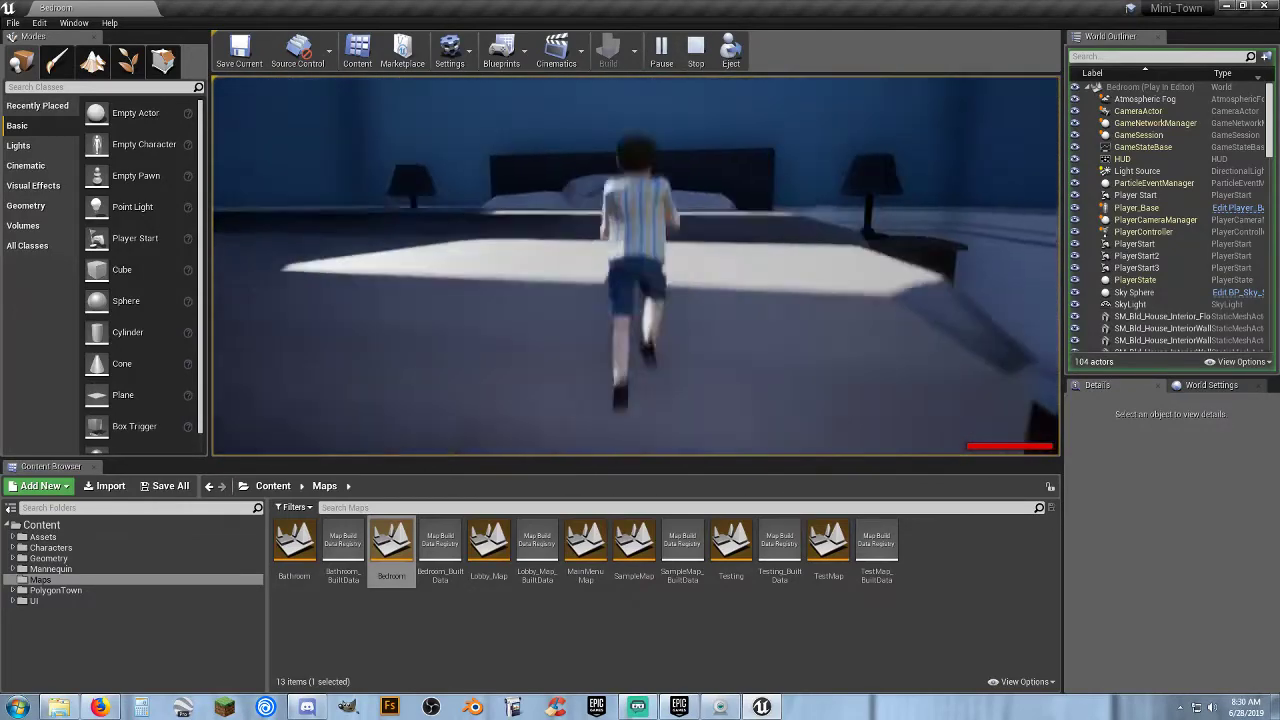
- Run the character across the bed toward the headboard, onto the nightstand and around the lamp base
key("w")
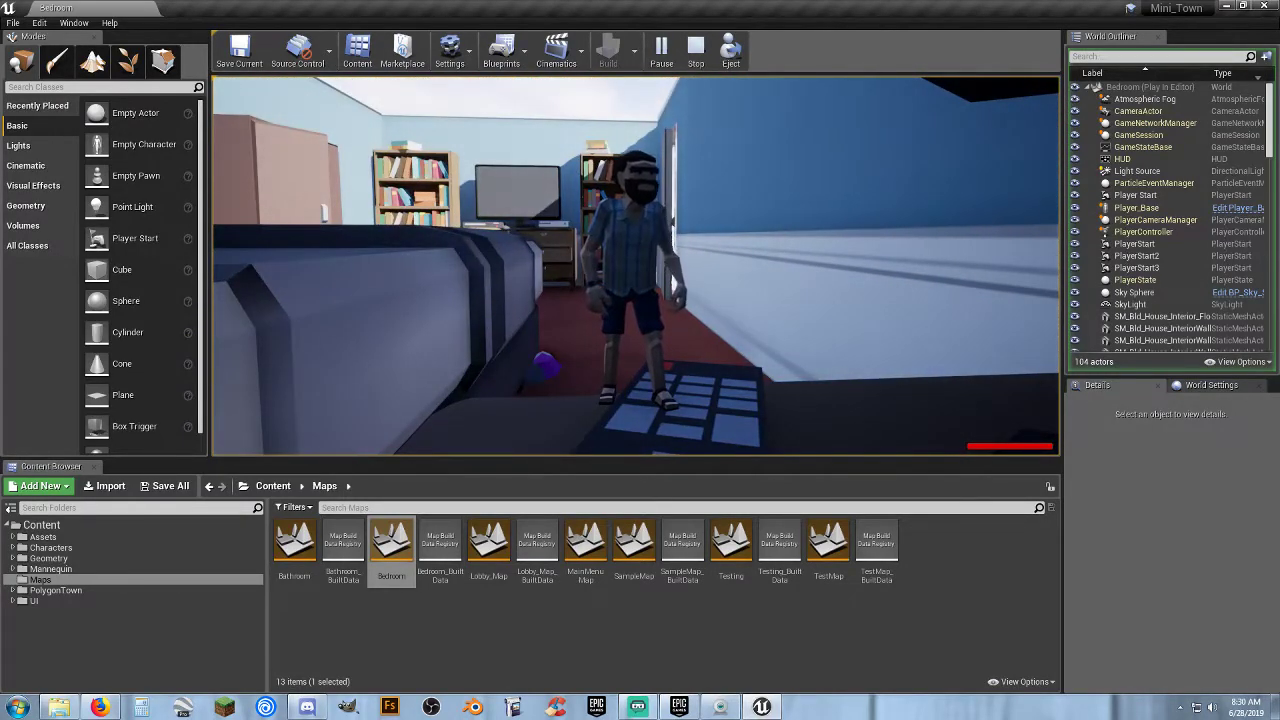
key("w")
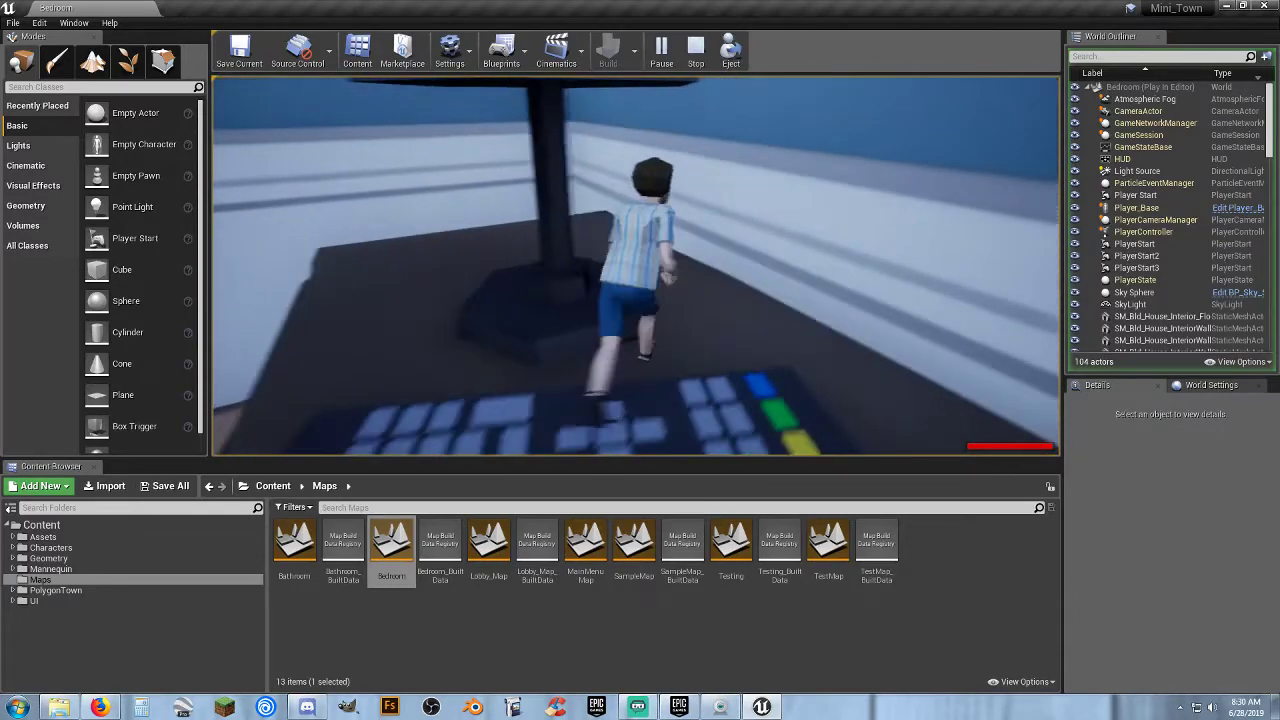
key("w")
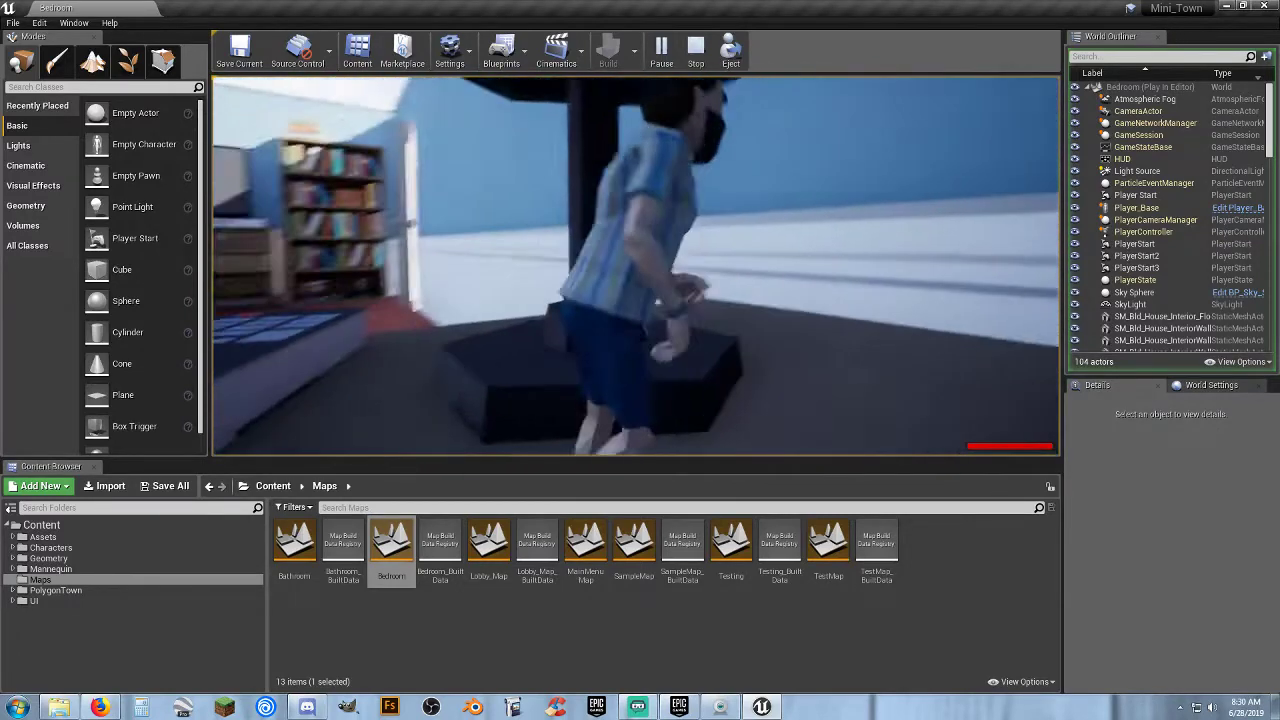
key("w")
key("w")
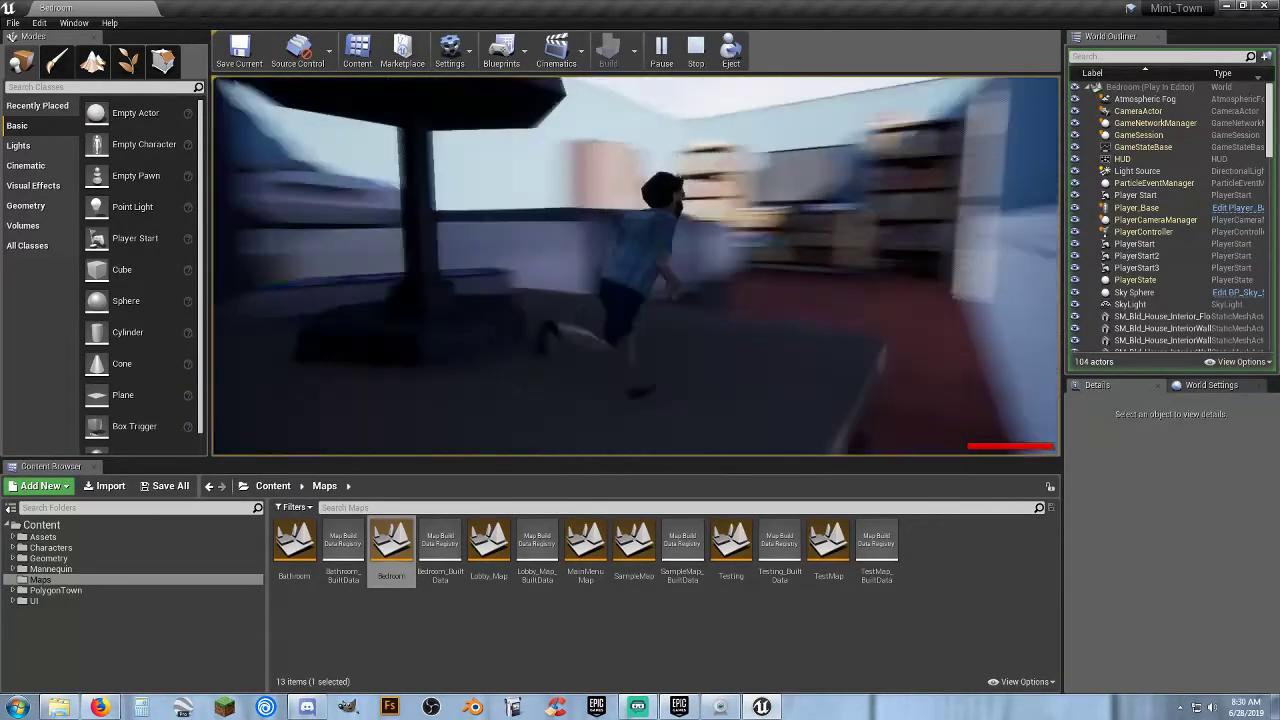
key("w")
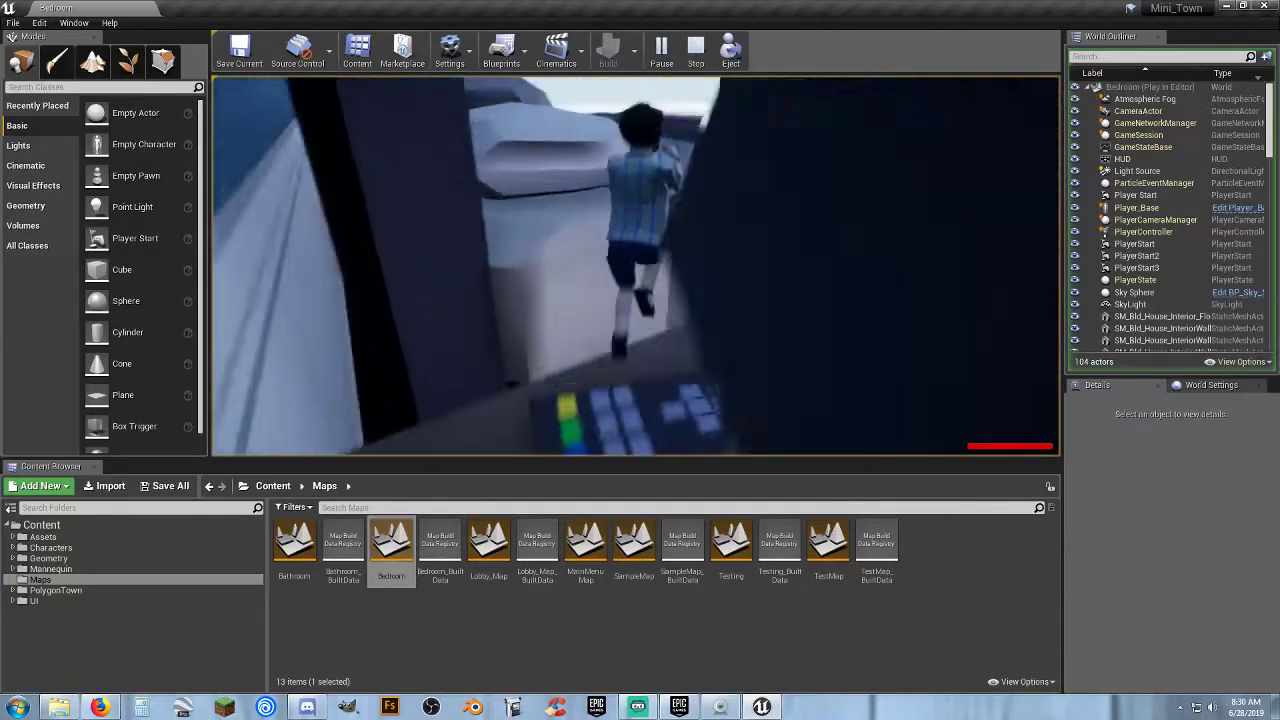
- Drop the character from the nightstand to the carpet and run between the nightstand and bed back into the open room
key("w")
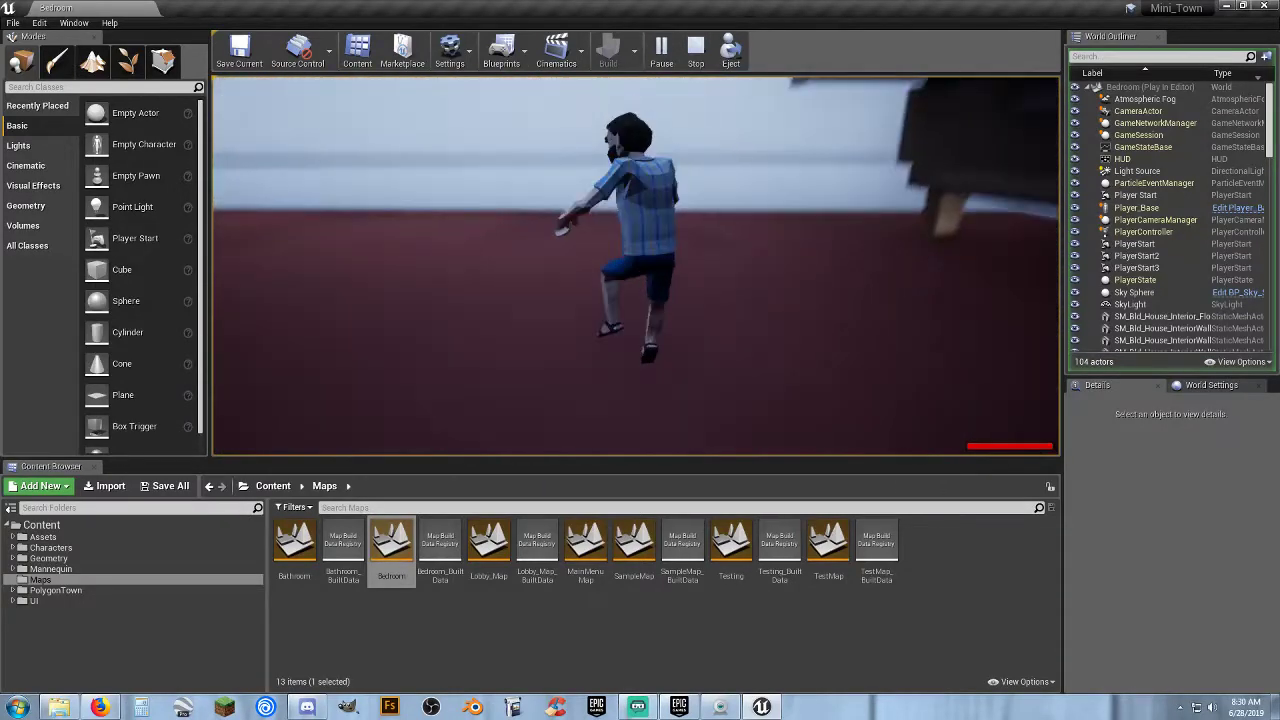
key("w")
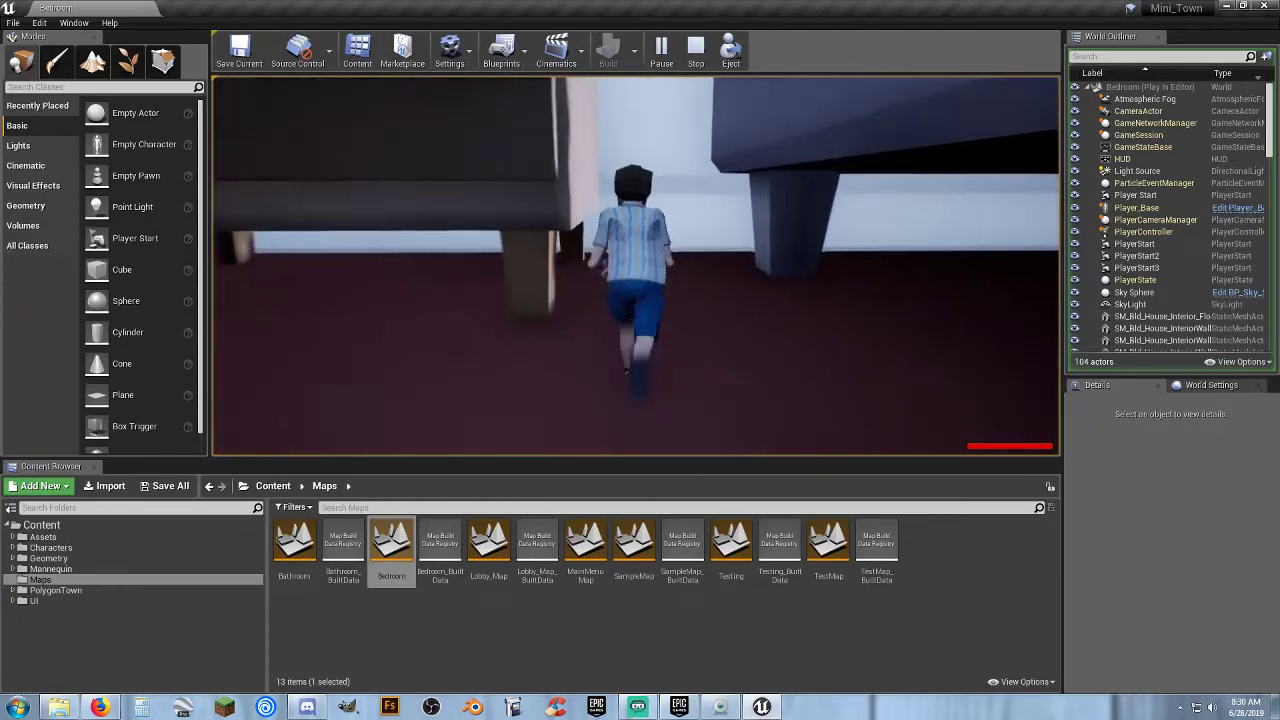
key("w")
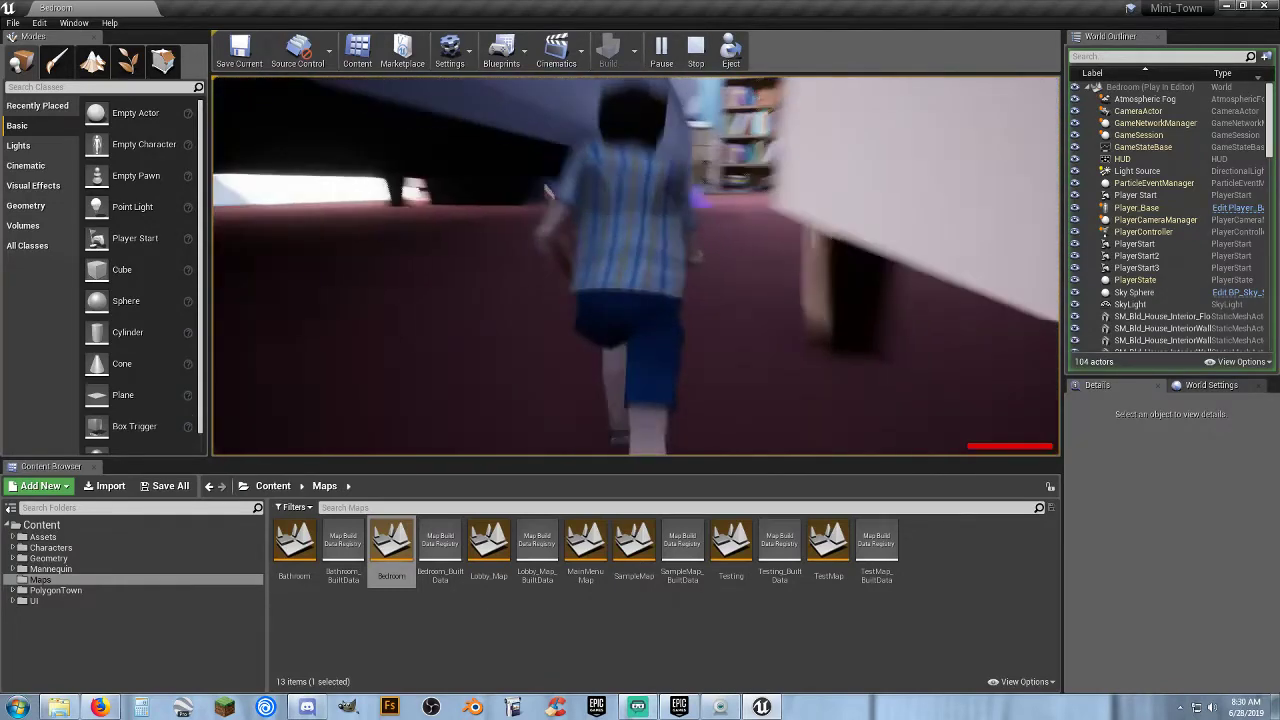
key("w")
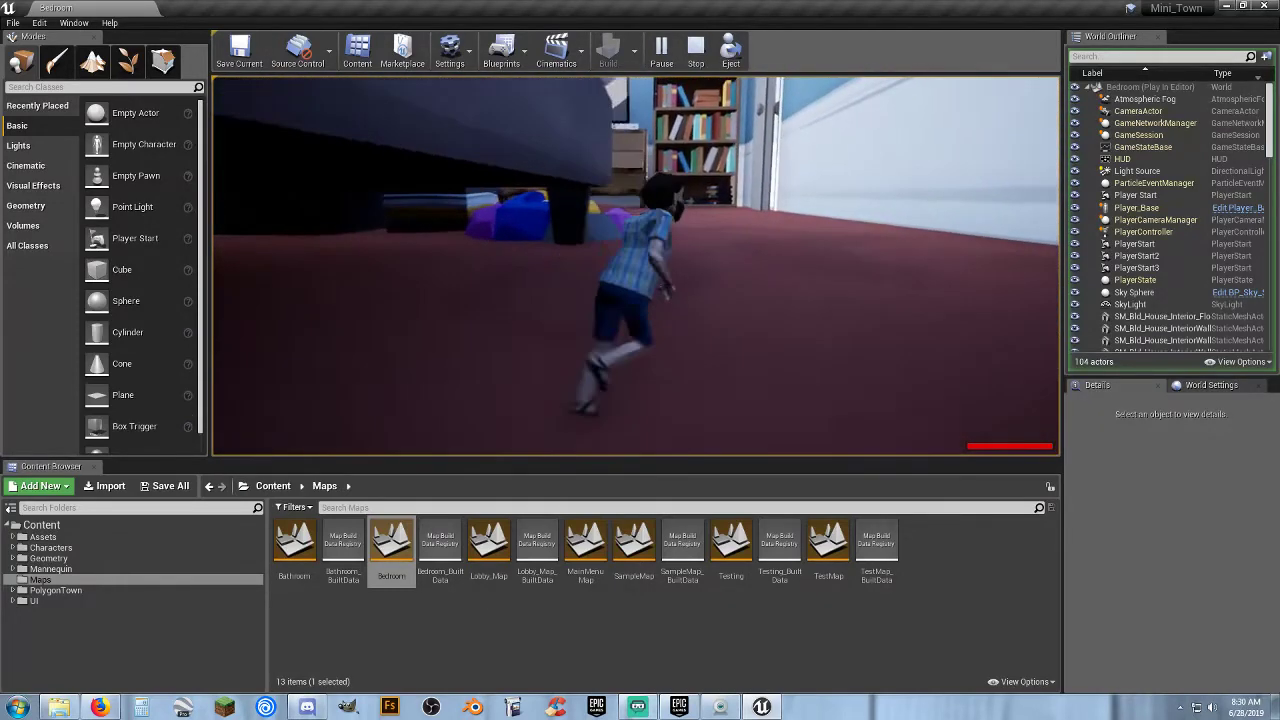
key("s")
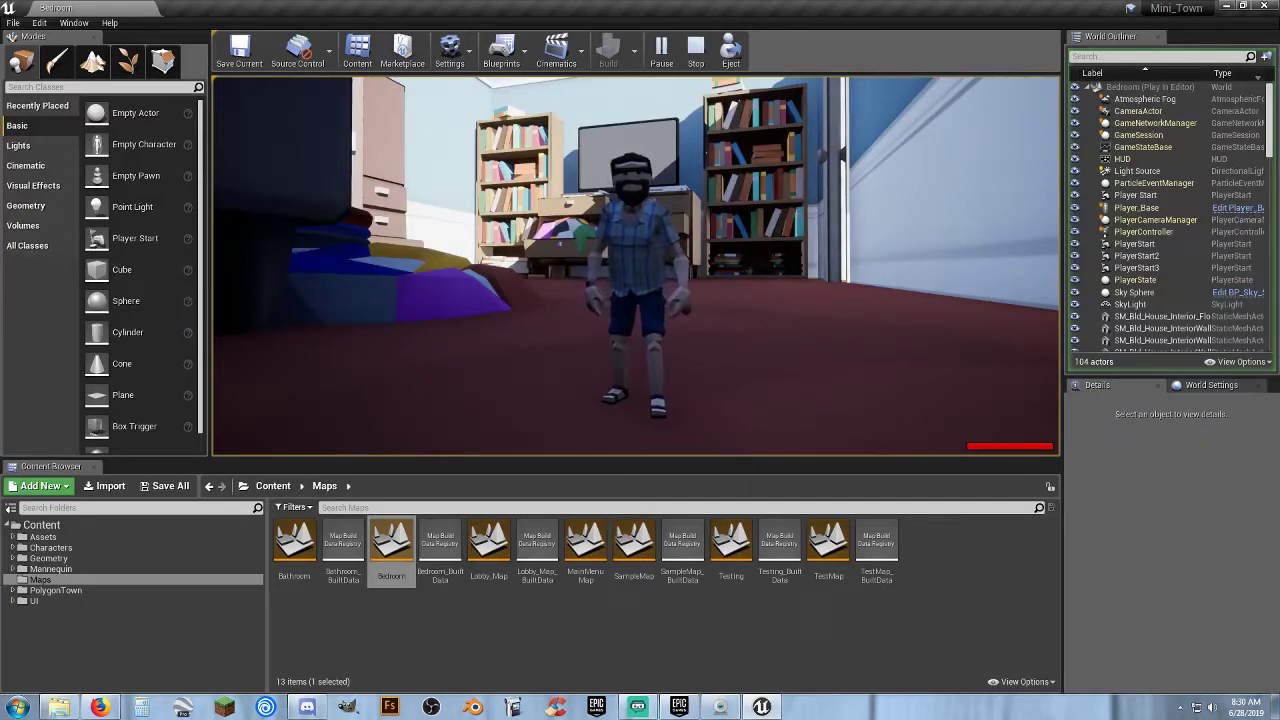
- Run the character across the carpet to the drawers beside the wardrobe, turn it toward the camera and end the play session
key("w")
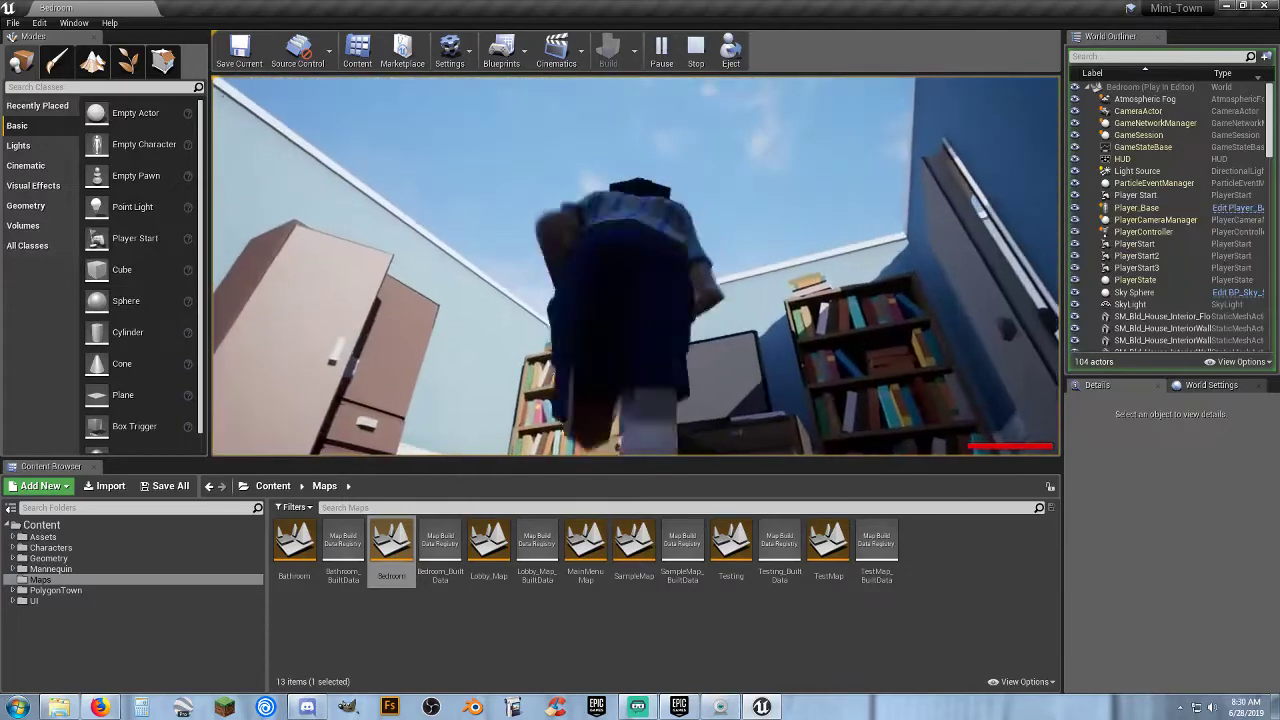
key("d")
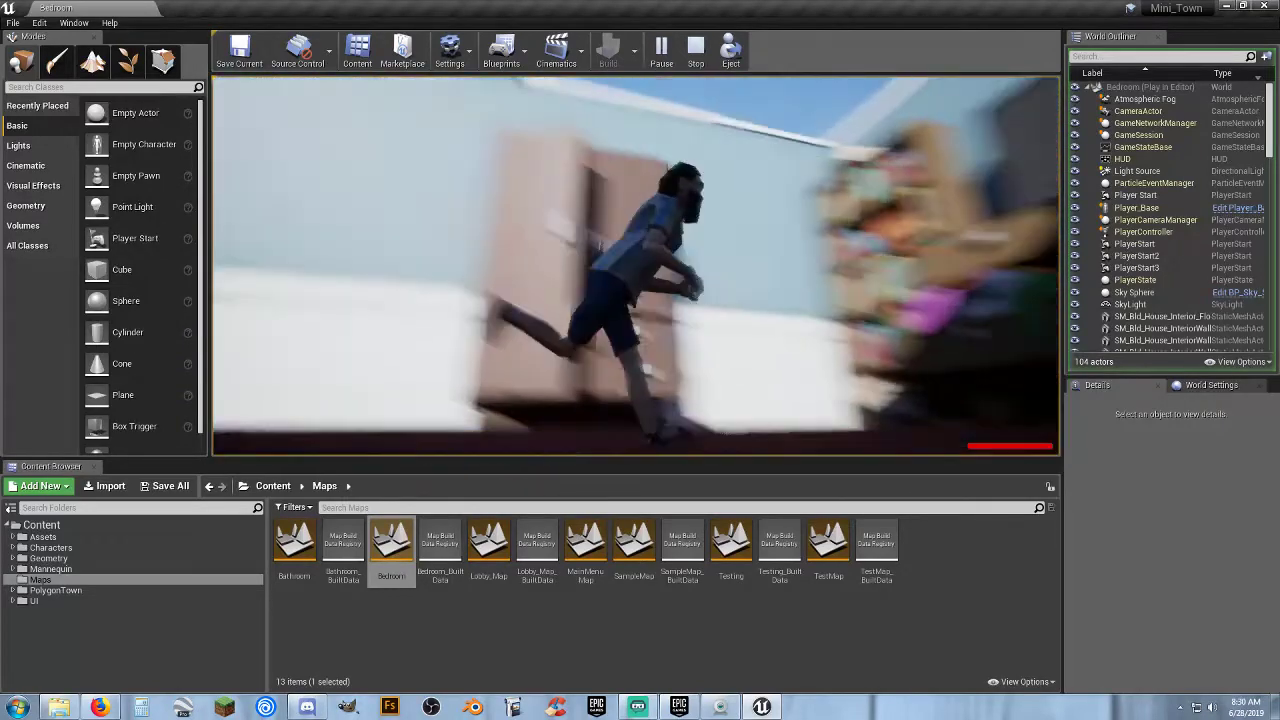
key("w")
key("a")
key("w")
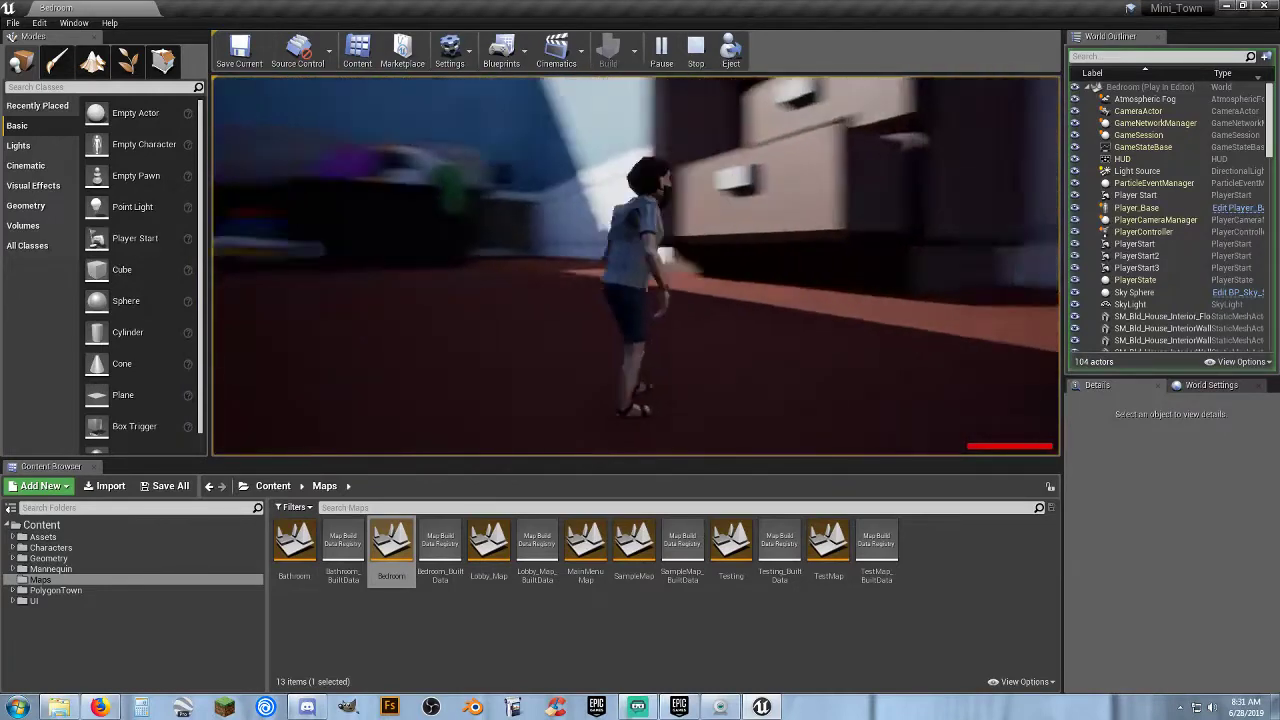
key("w")
key("s")
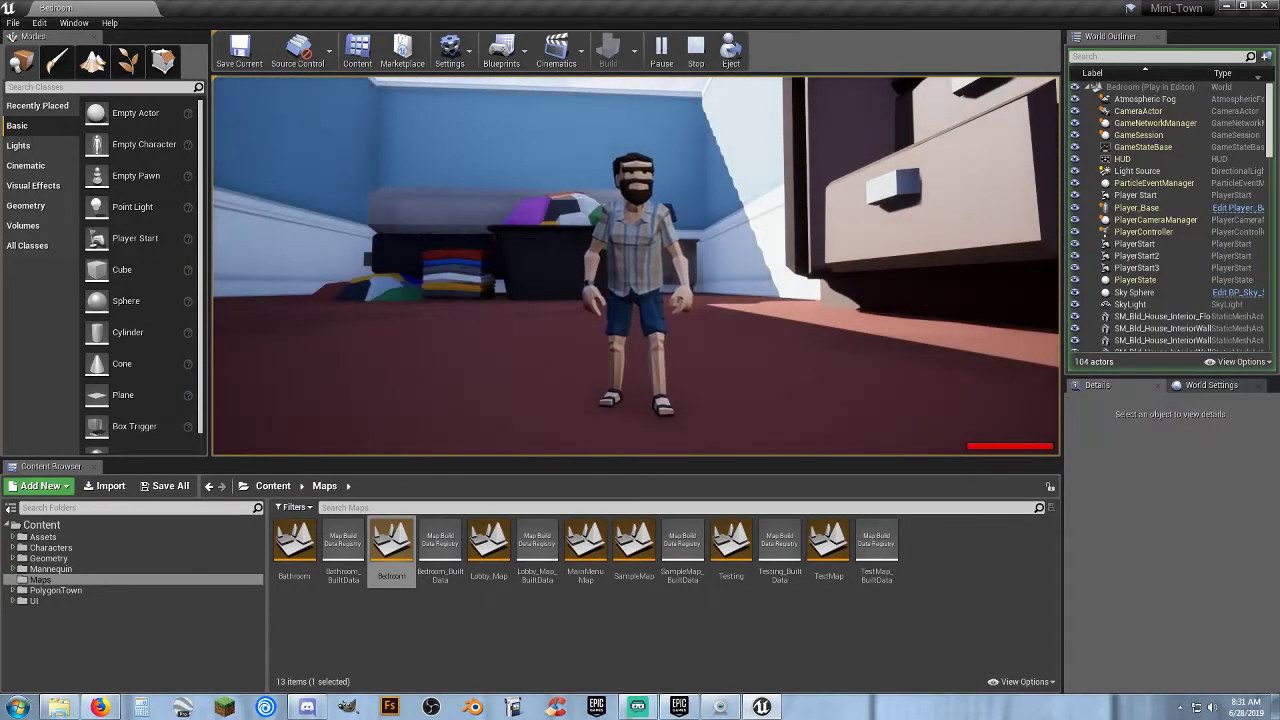
key("Escape")
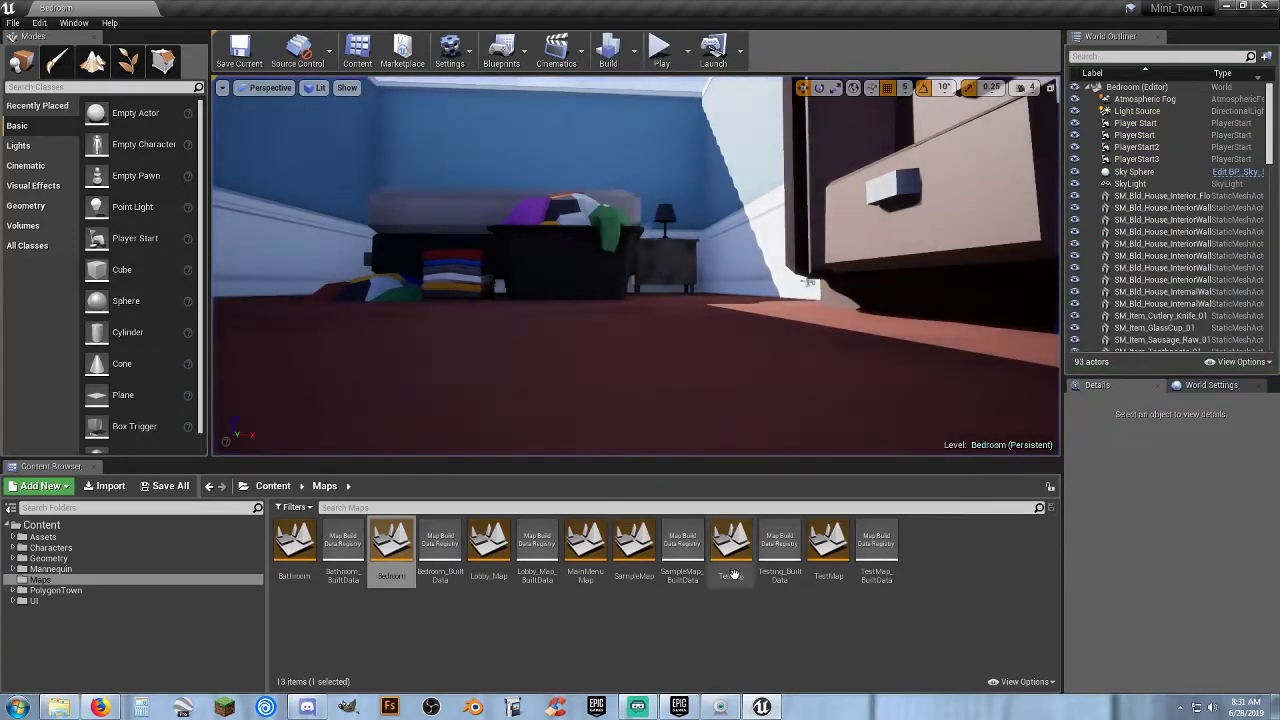
- Open the Testing level, play-test it by running the character toward the door and back, and end the session
double_click(731, 572)
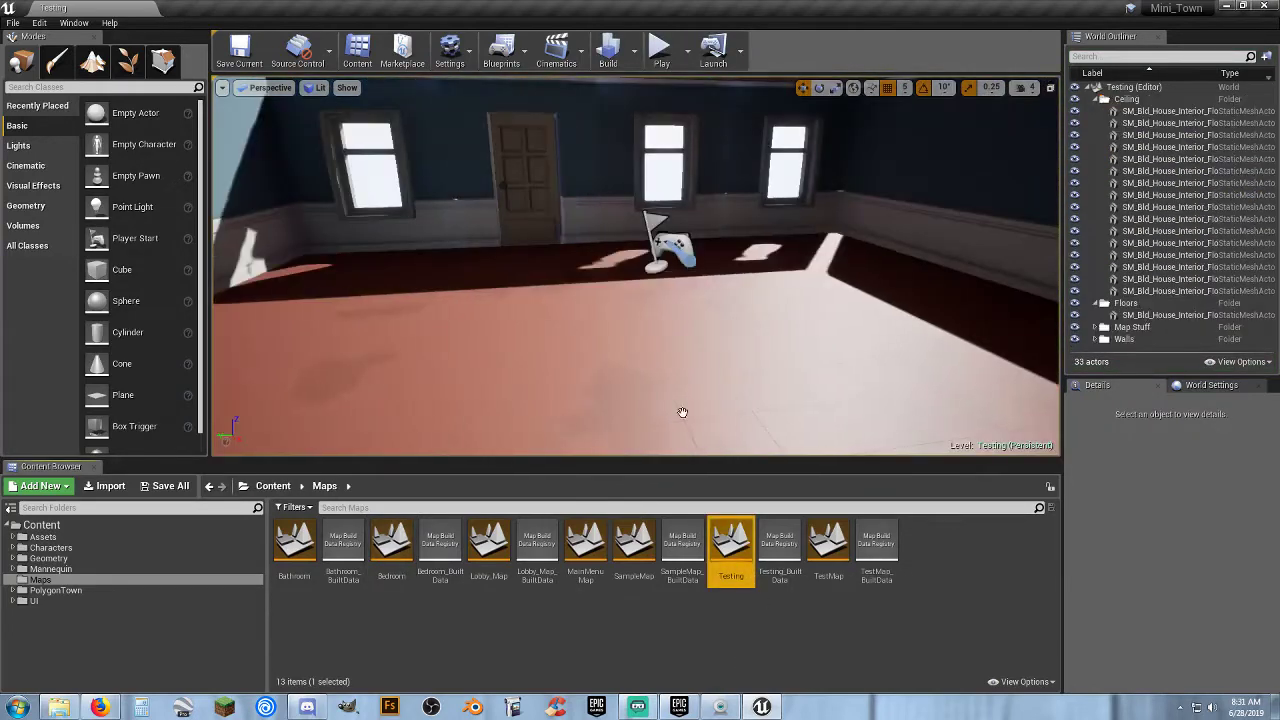
right_click_drag(634, 306, 300, 330)
right_click_drag(636, 266, 980, 270)
left_click(661, 48)
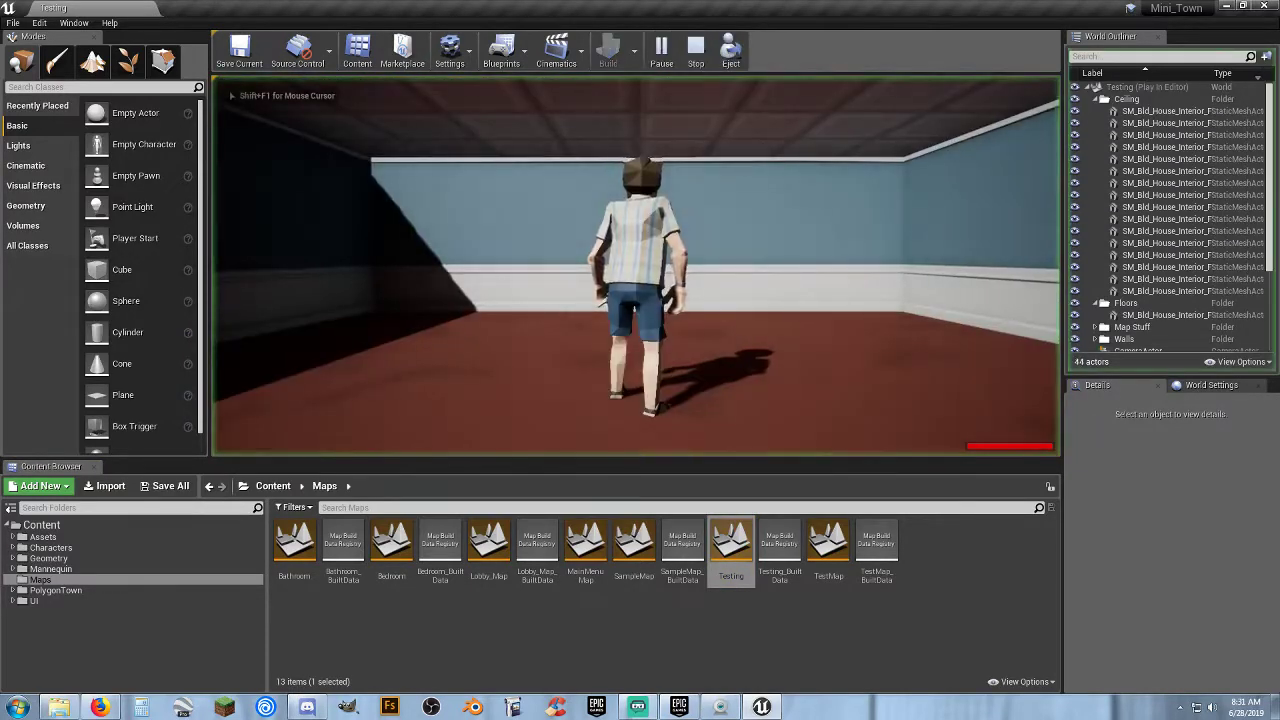
key("w")
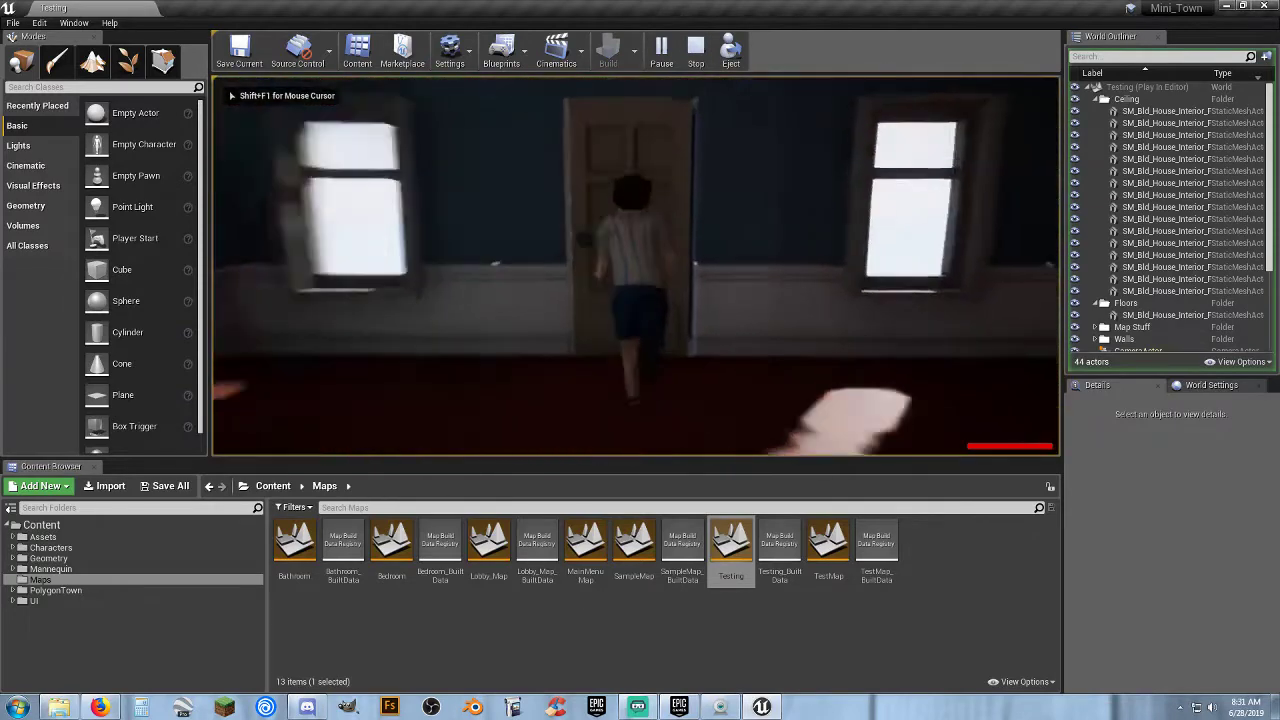
key("s")
key("s")
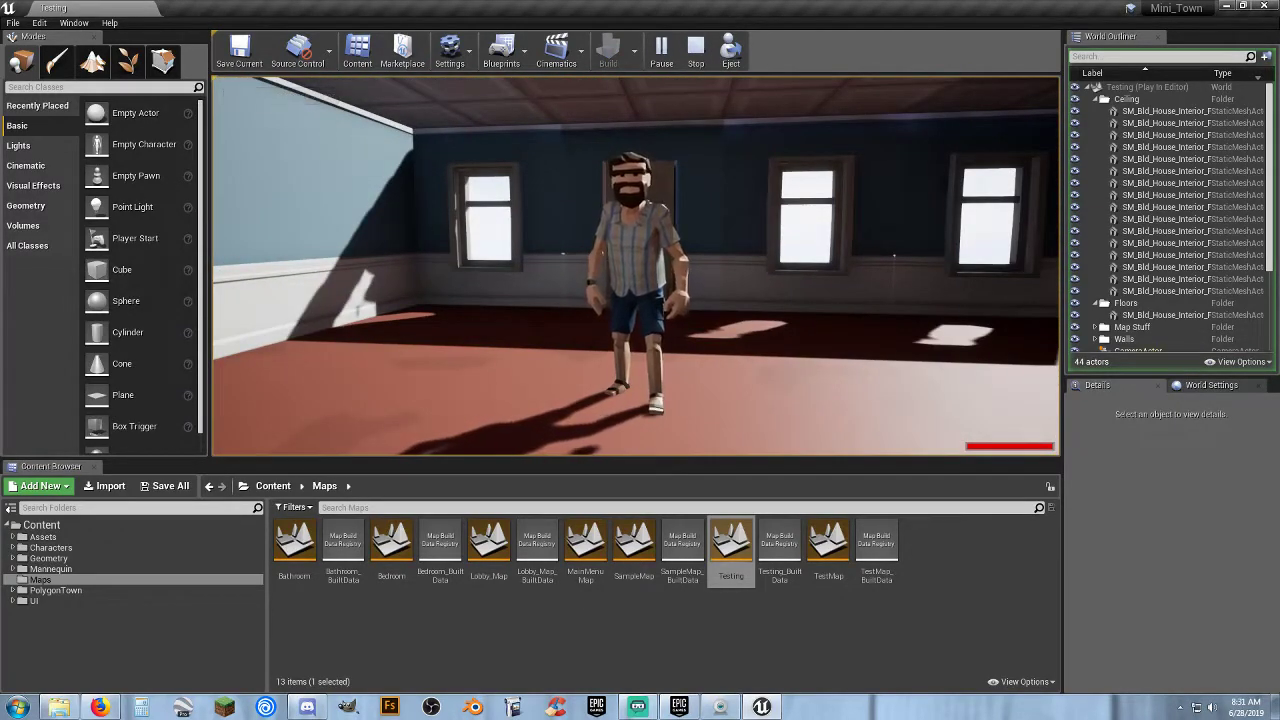
key("Escape")
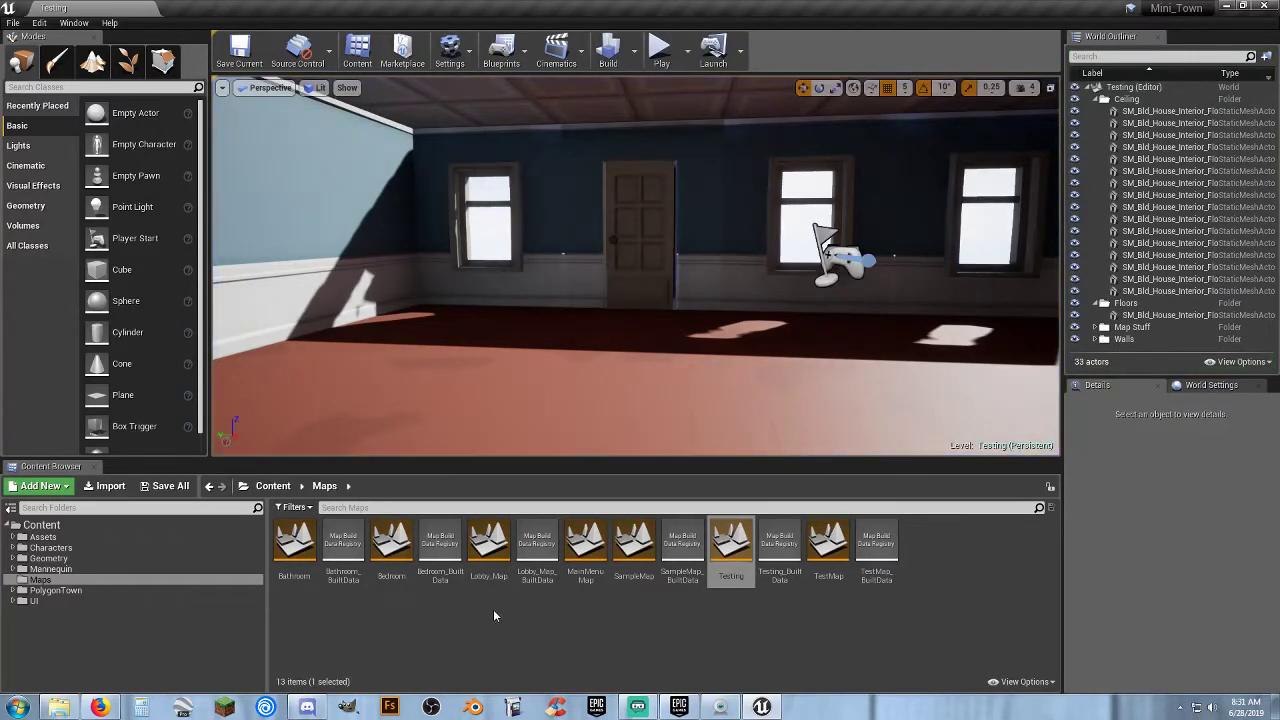
- Open the SampleMap level and briefly play-test the character in its empty room
double_click(634, 545)
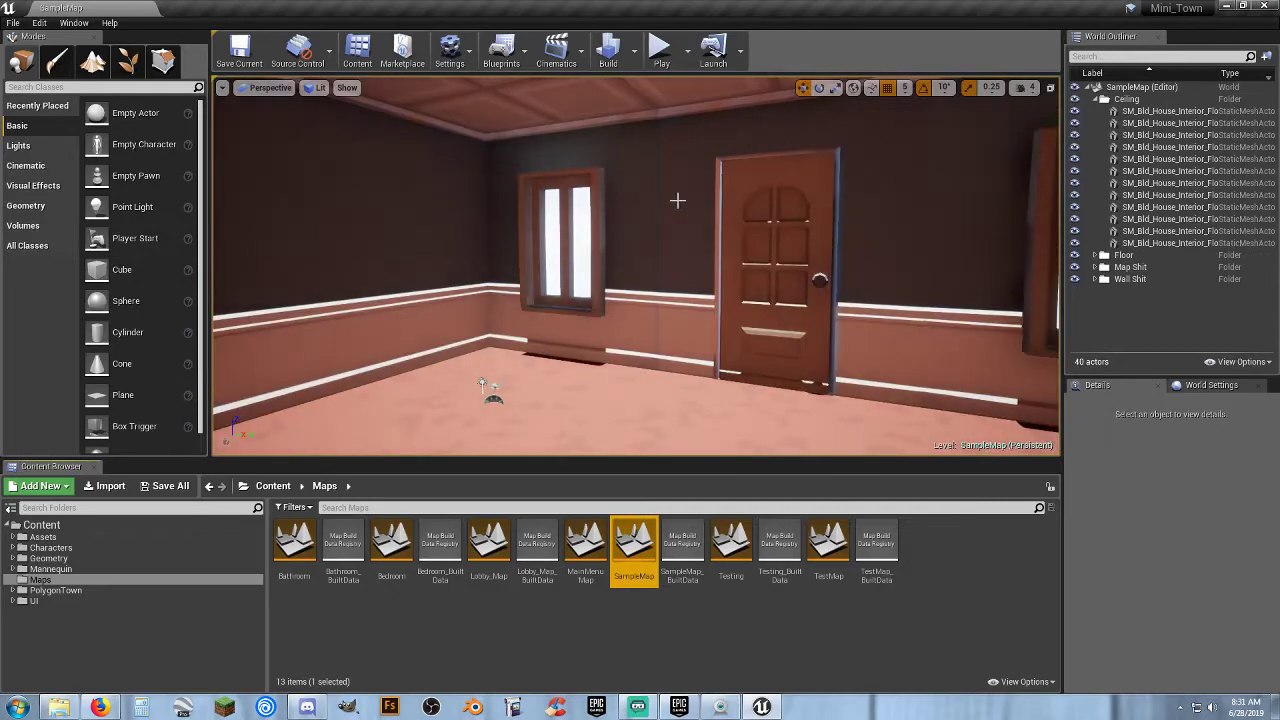
left_click(661, 47)
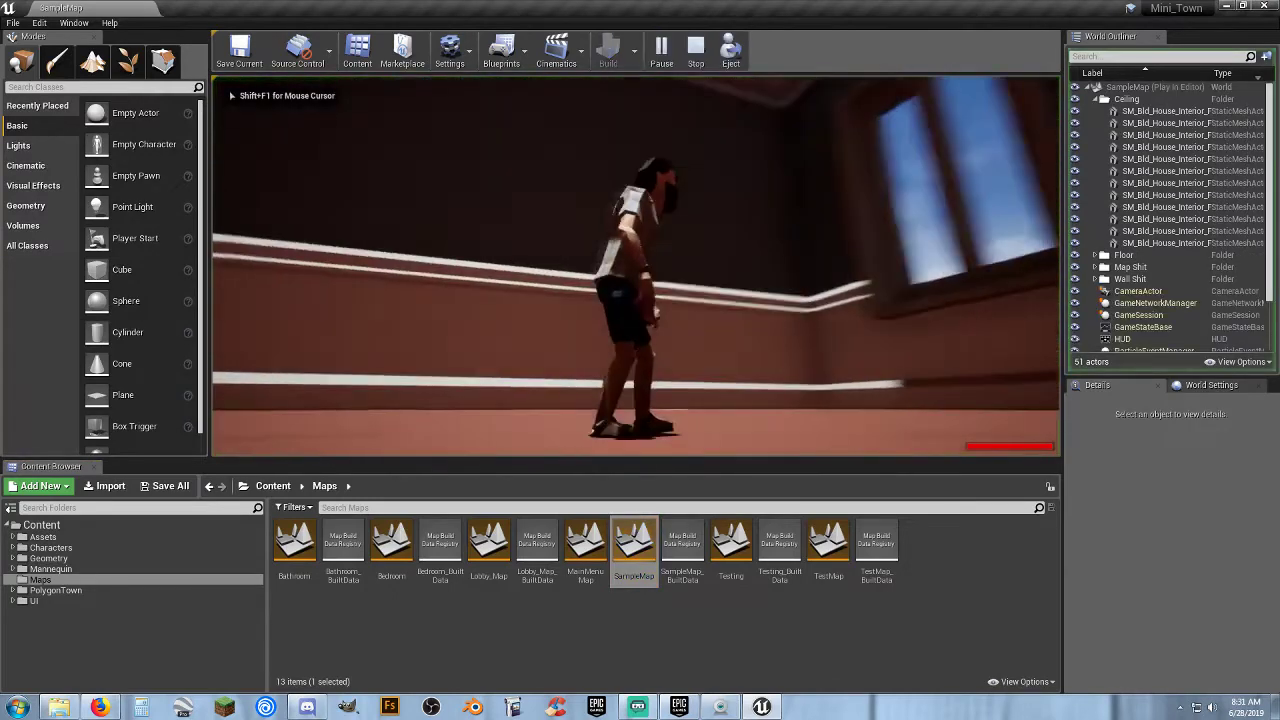
key("w")
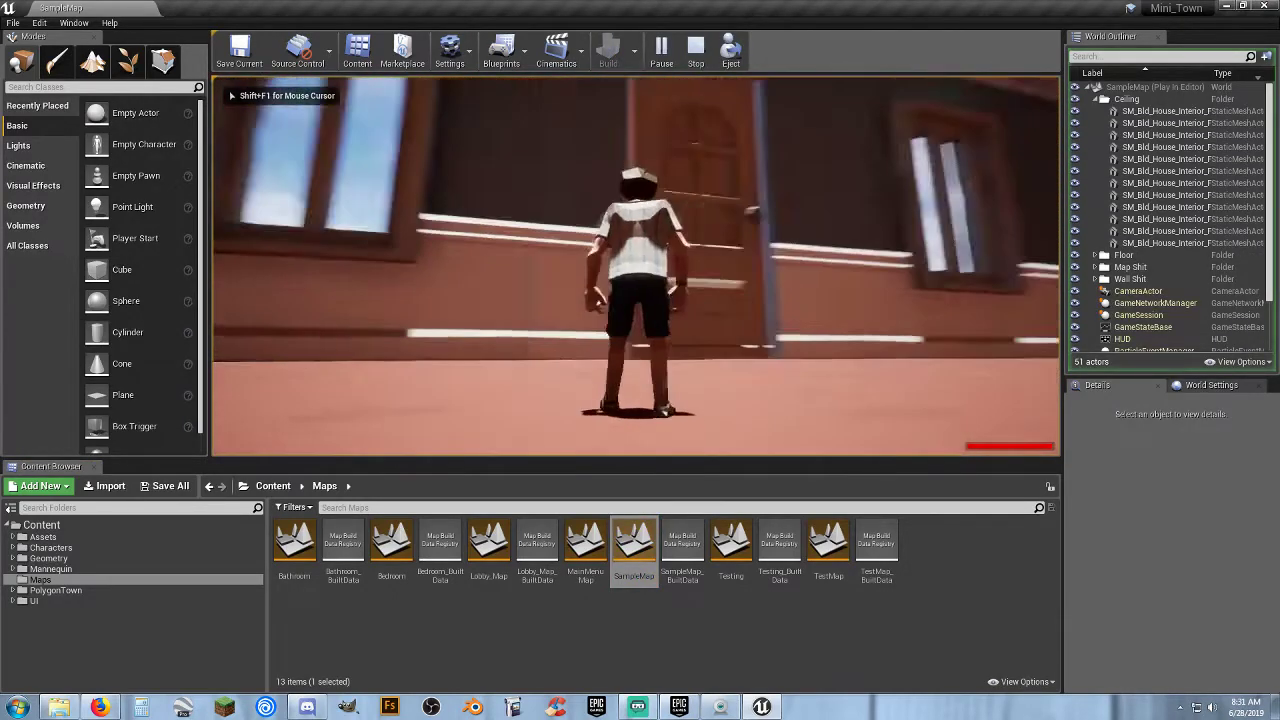
key("Escape")
- Examine the SampleMap room's window wall, door and floor in the editor view
left_click(563, 266)
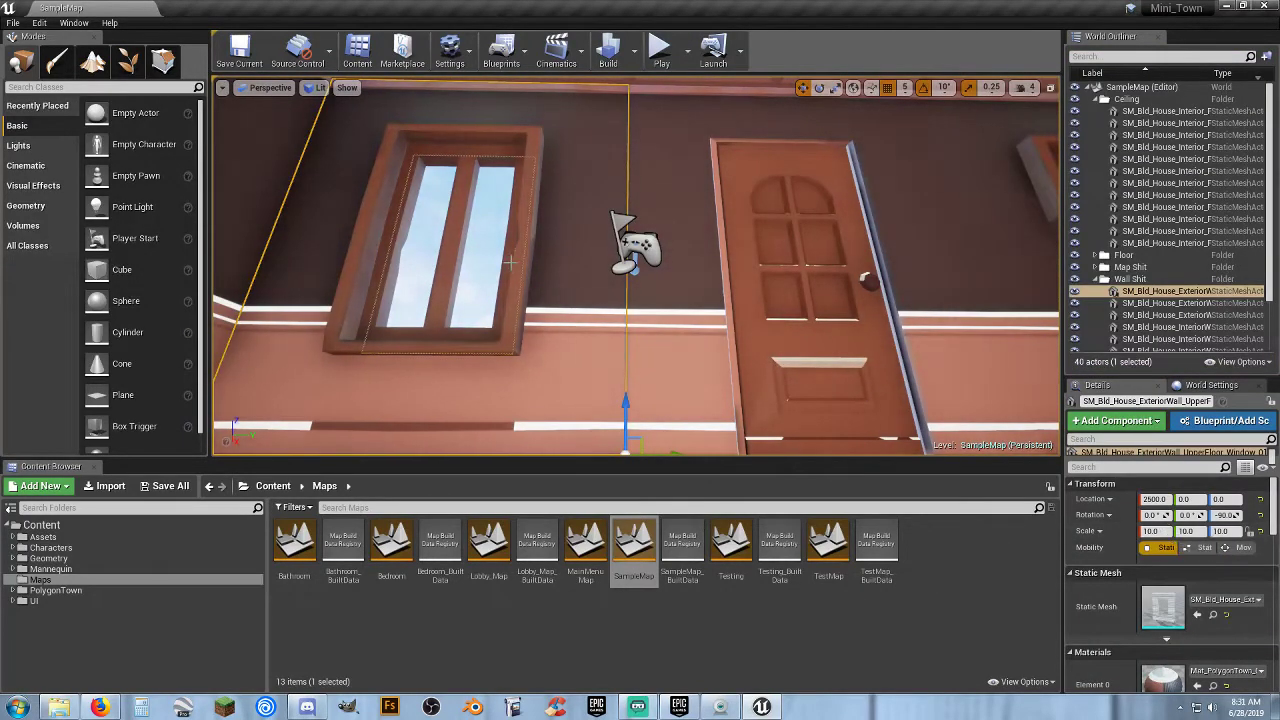
right_click_drag(524, 264, 880, 230)
right_click_drag(720, 230, 563, 265)
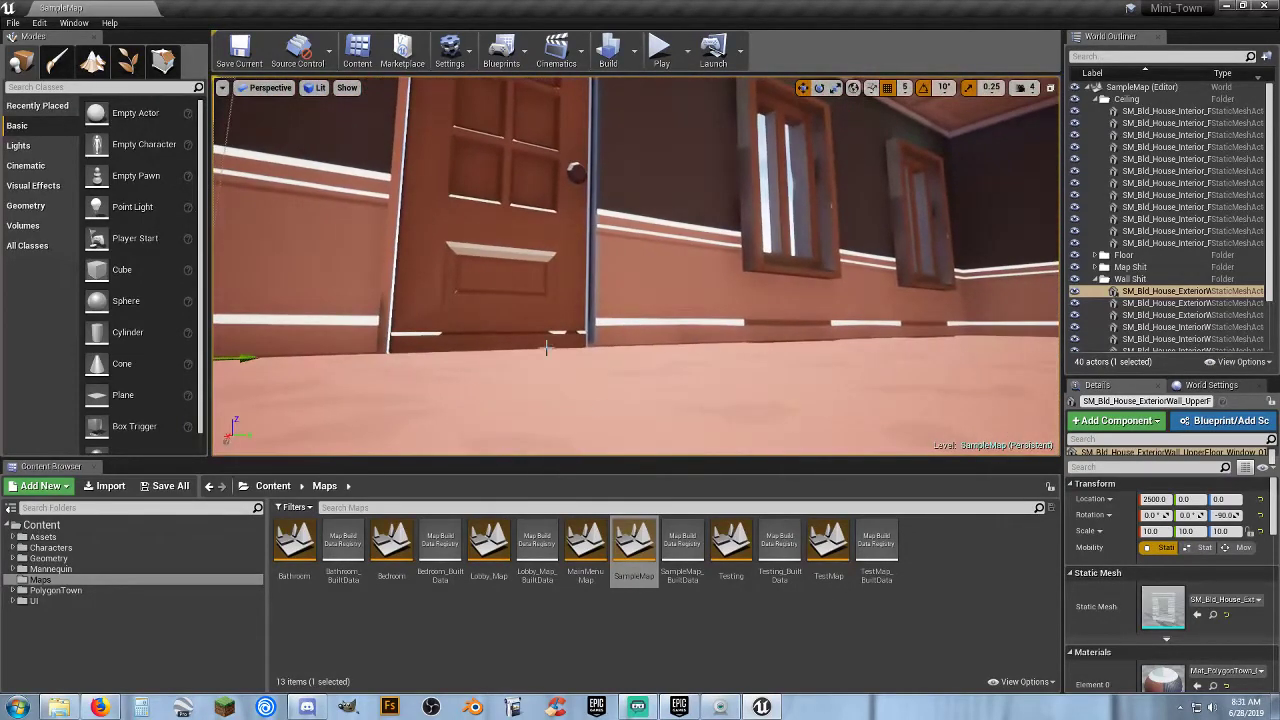
- Reopen the Testing level and look around its ceiling, windows and door in the editor view
double_click(729, 555)
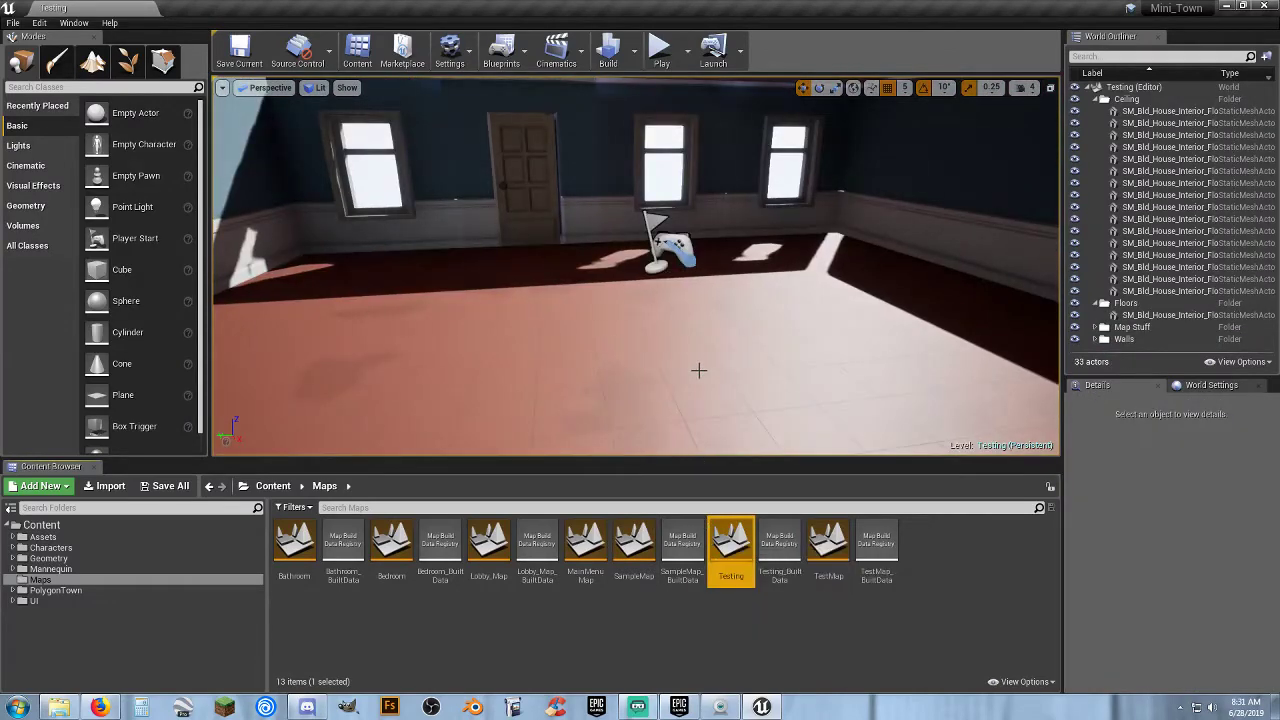
right_click_drag(740, 333, 270, 338)
right_click_drag(510, 345, 734, 320)
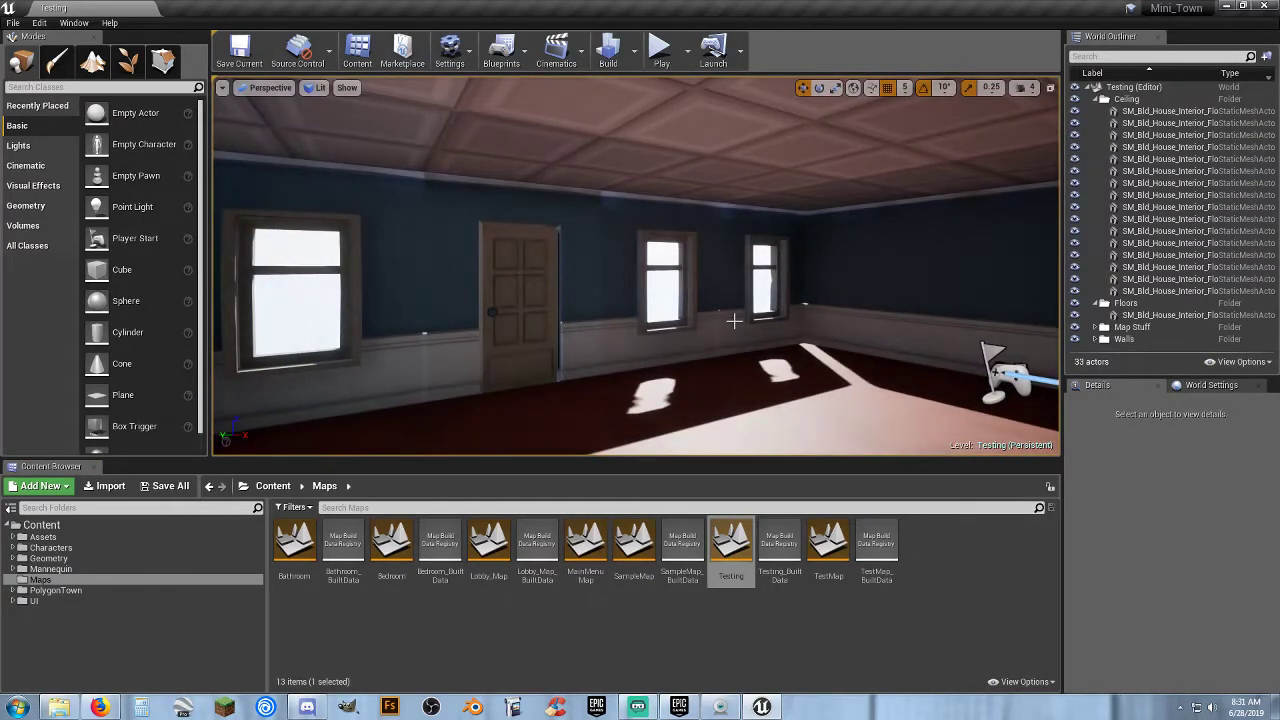
- Start another Testing play session, run the character around the room along the window wall and end the session
left_click(660, 48)
key("w")
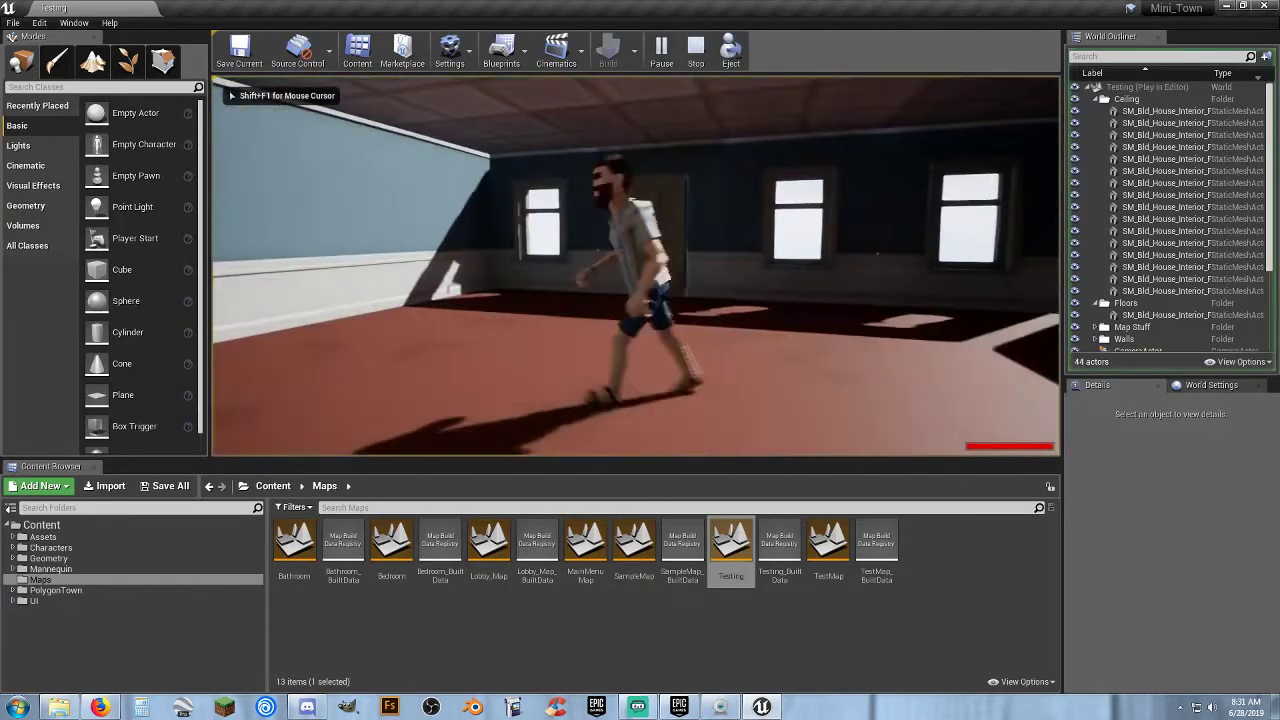
key("d")
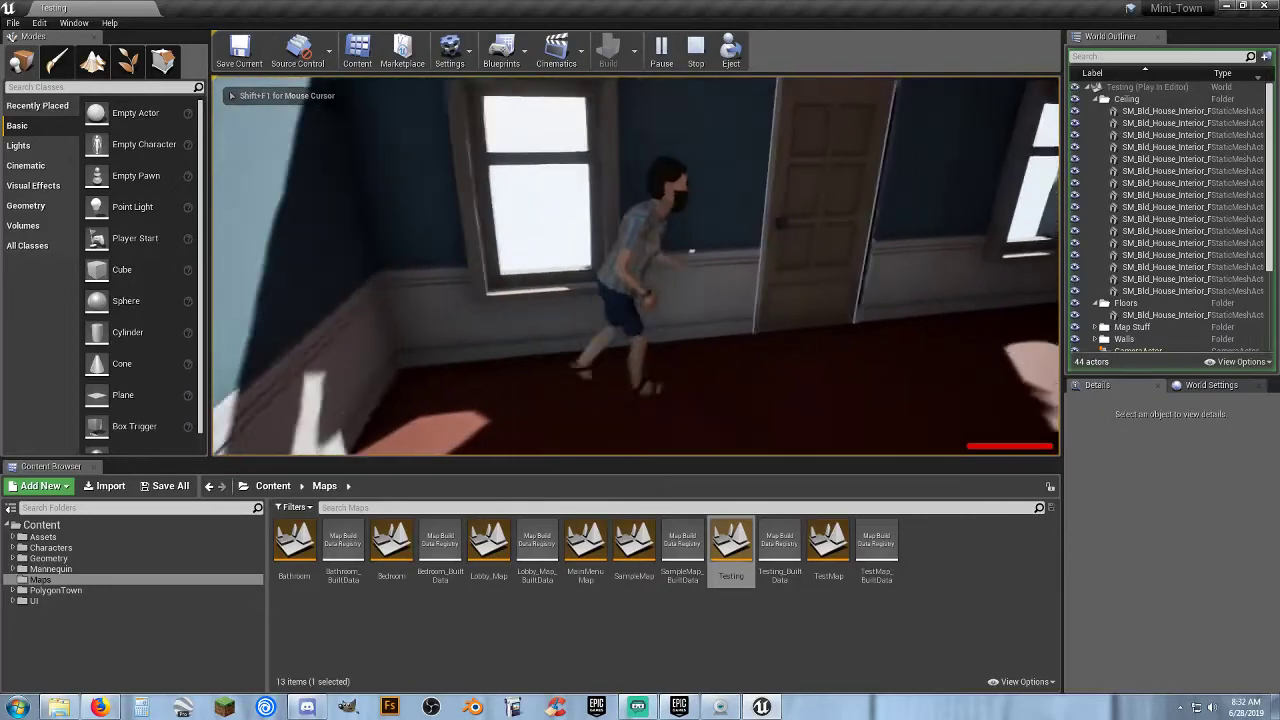
key("s")
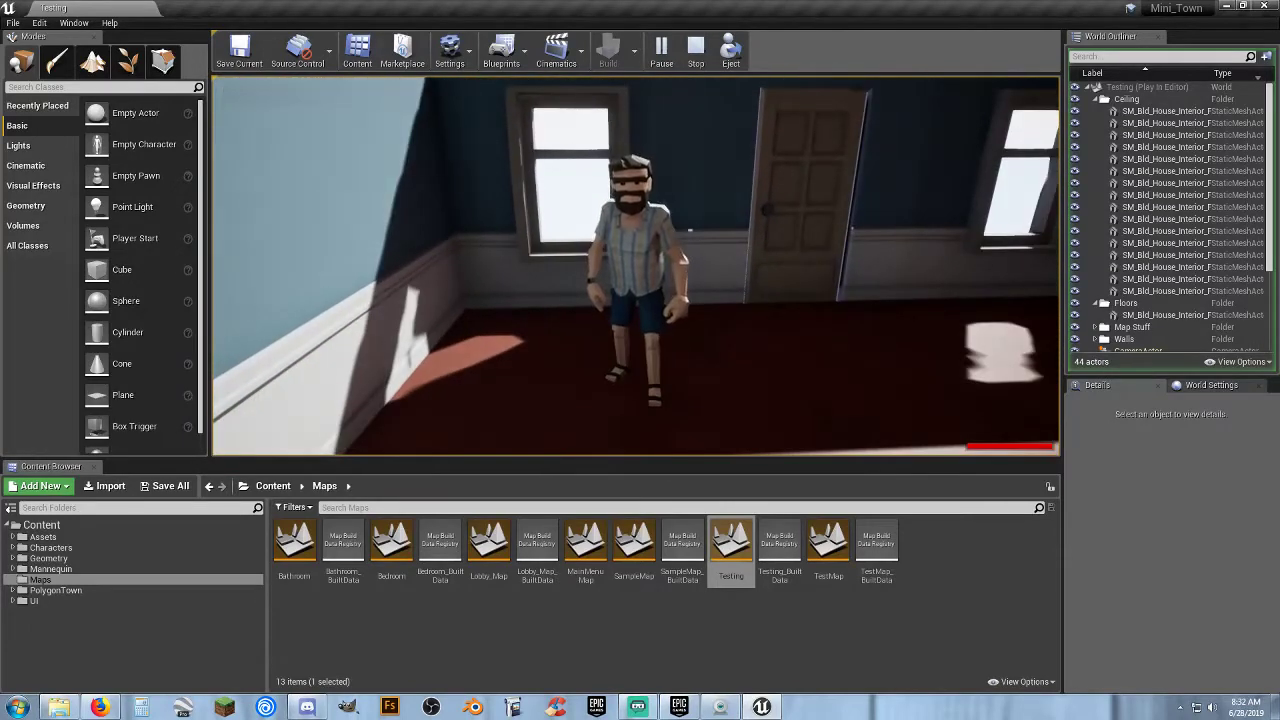
key("w")
key("d")
key("a")
key("w")
key("s")
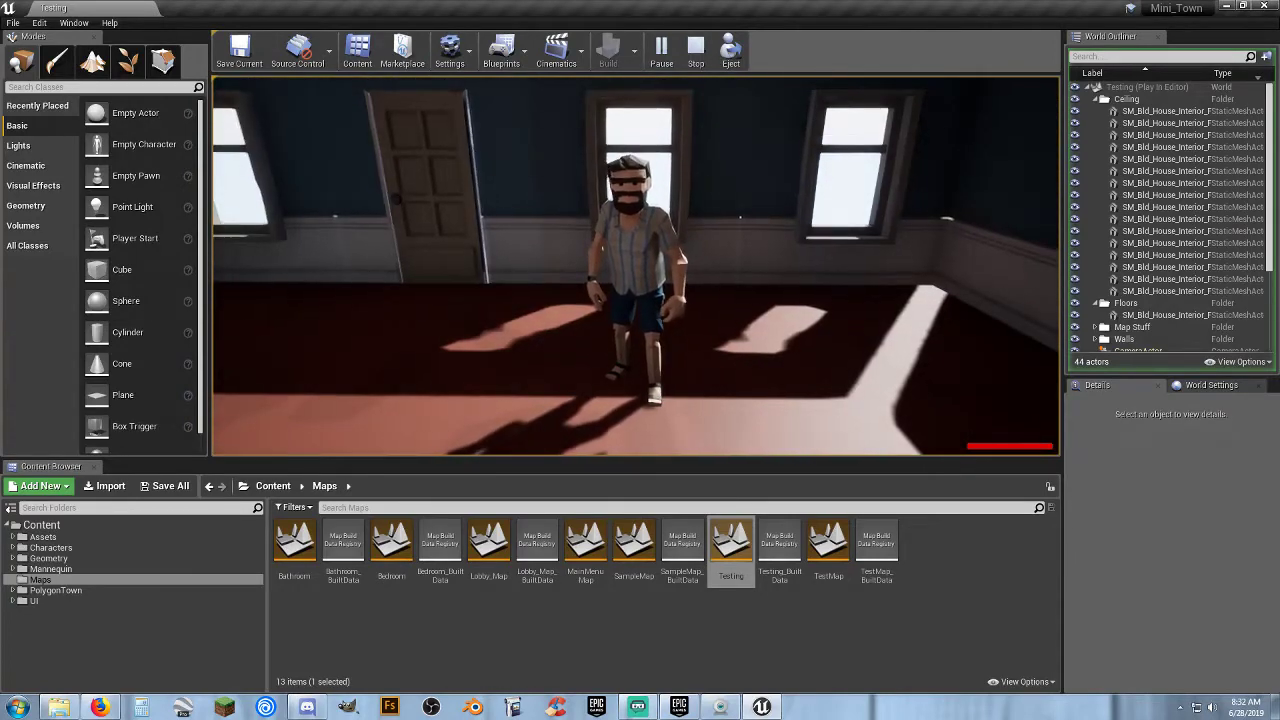
key("Escape")
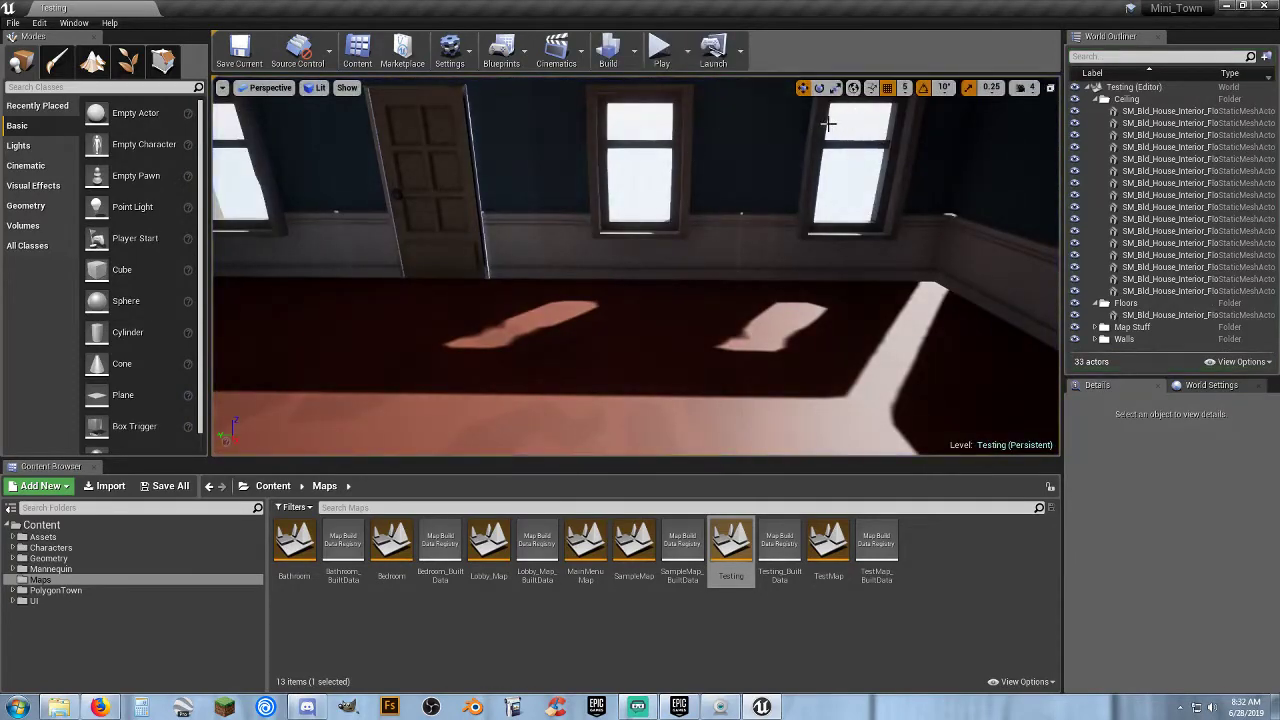
- Close the Mini_Town project, open the TestMap level in the Infected project and look around its tiled room
left_click(1262, 7)
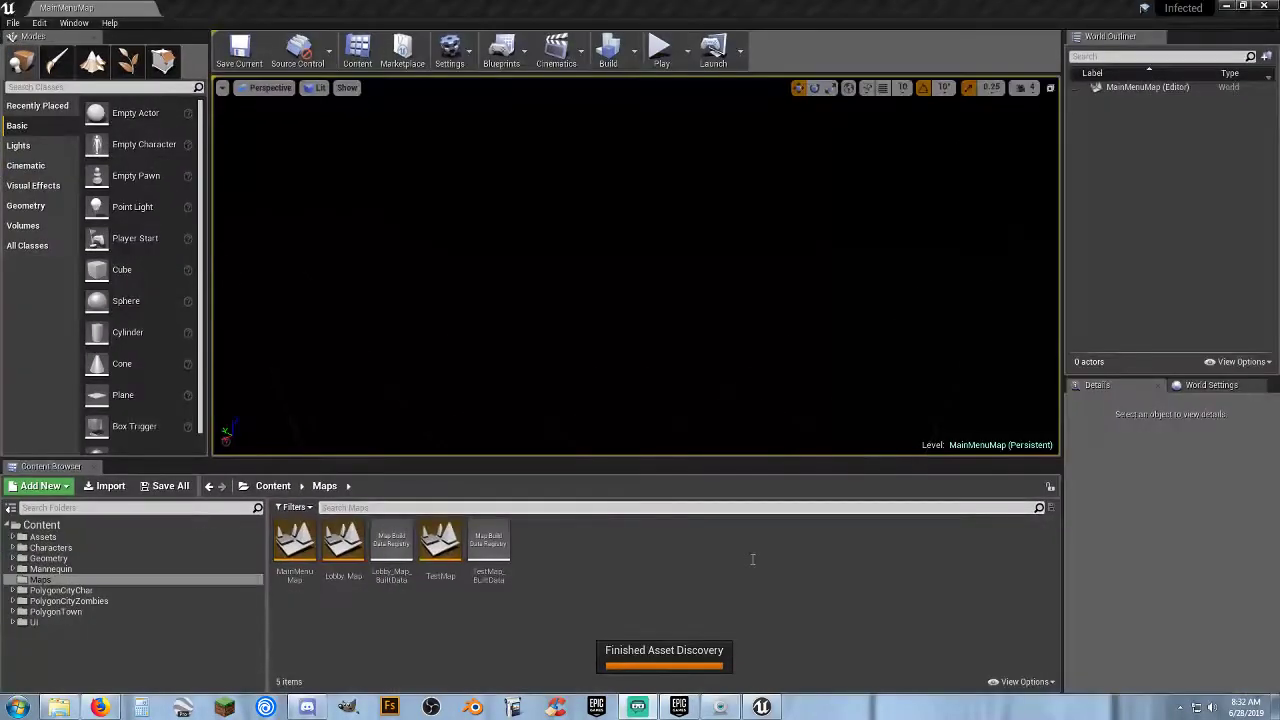
double_click(433, 580)
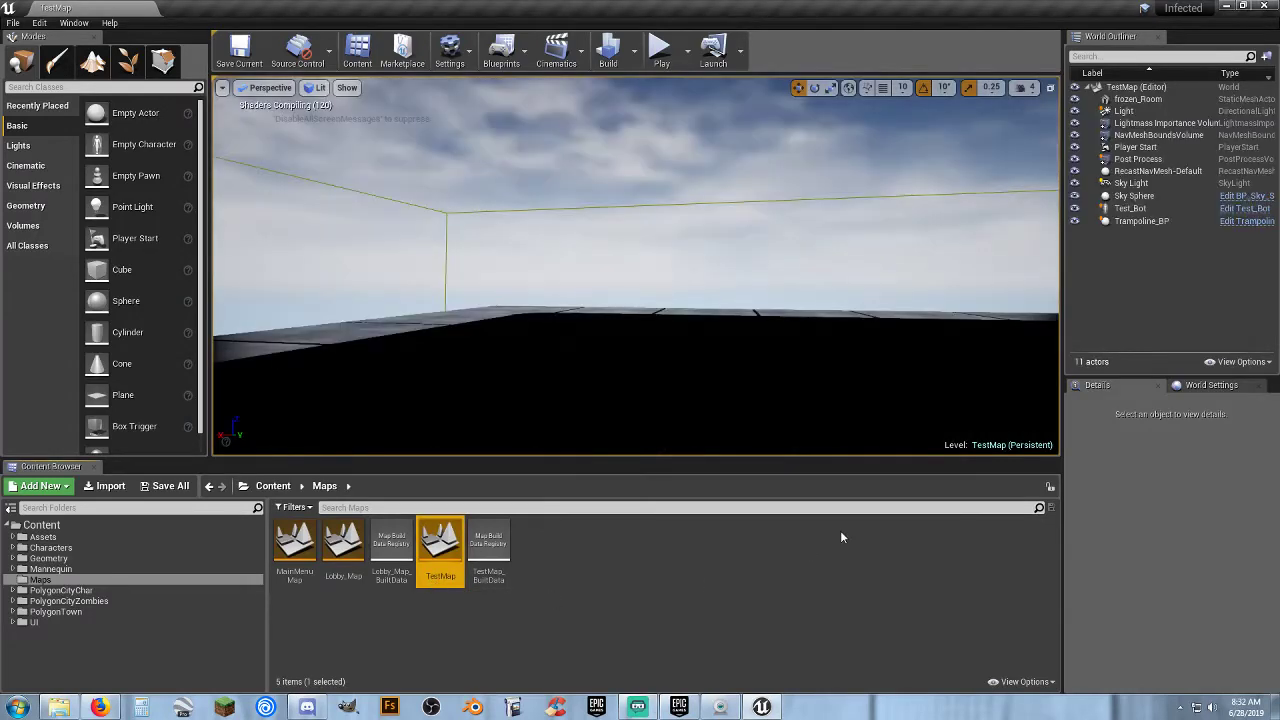
right_click_drag(730, 329, 820, 440)
right_click_drag(636, 266, 840, 250)
right_click_drag(718, 317, 756, 335)
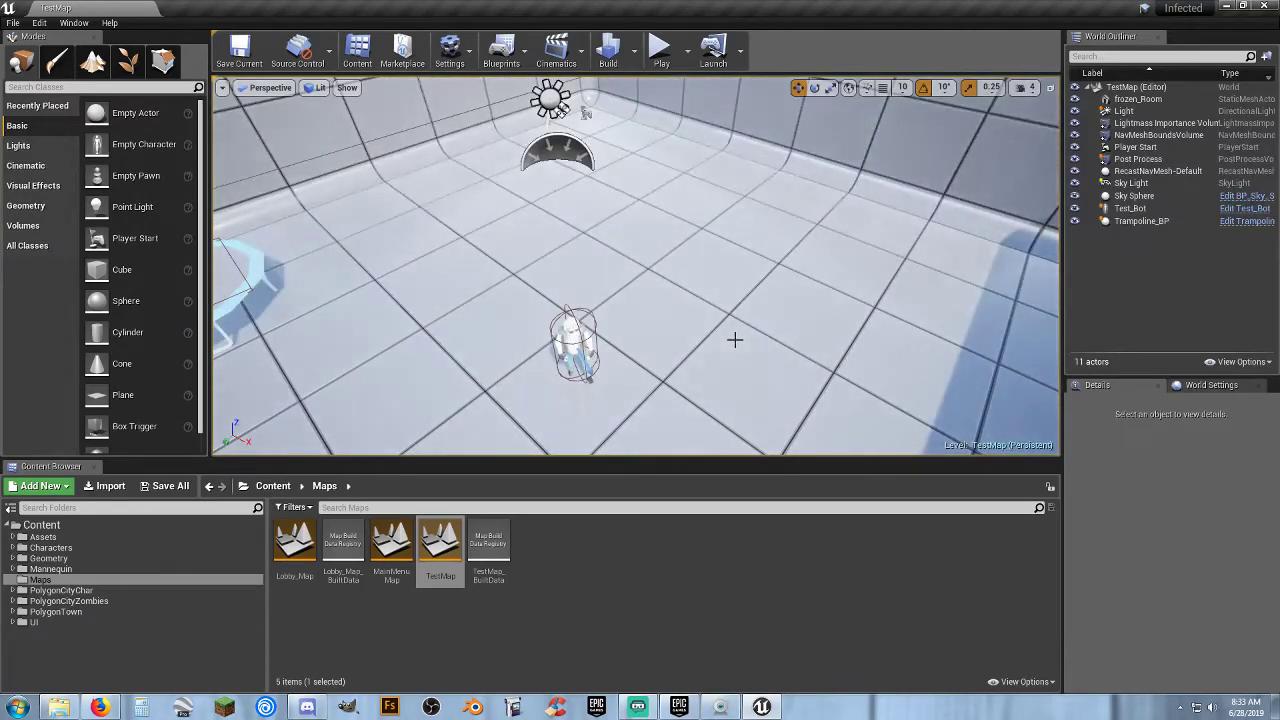
- Start a TestMap play session, run the character across the tiled floor and jump onto the trampoline
right_click_drag(735, 340, 720, 208)
left_click(662, 55)
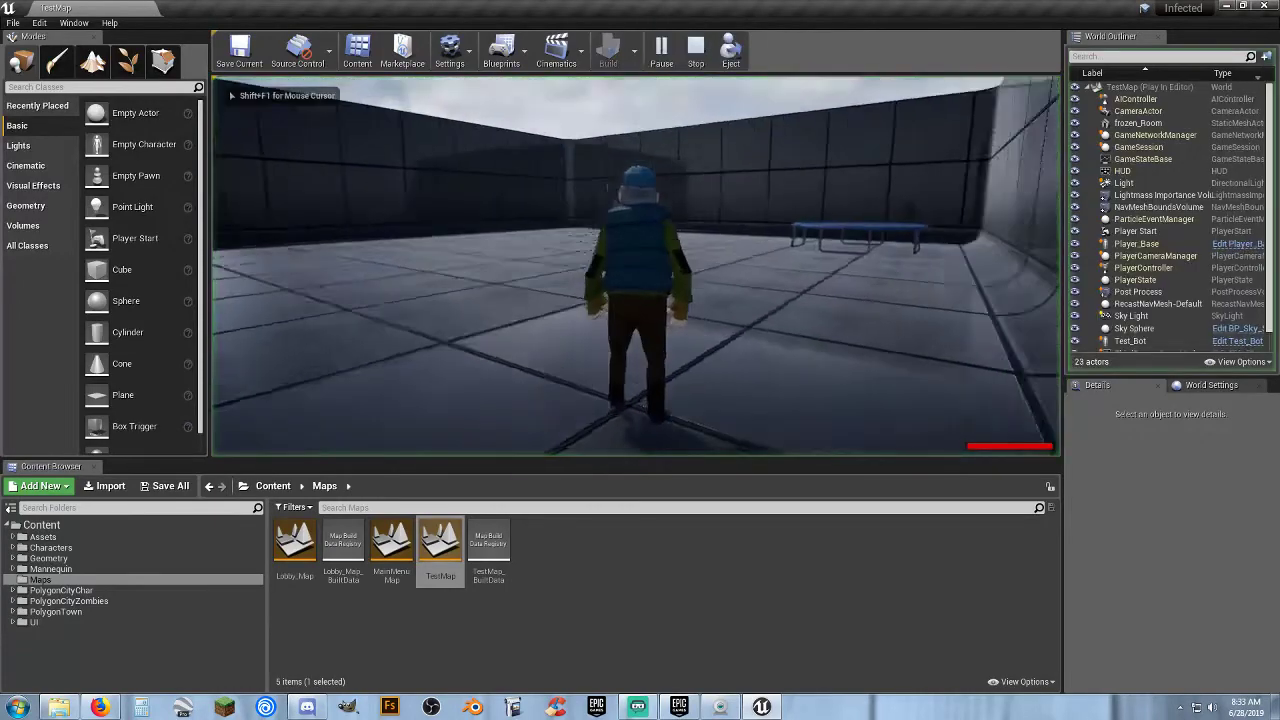
key("w")
key("d")
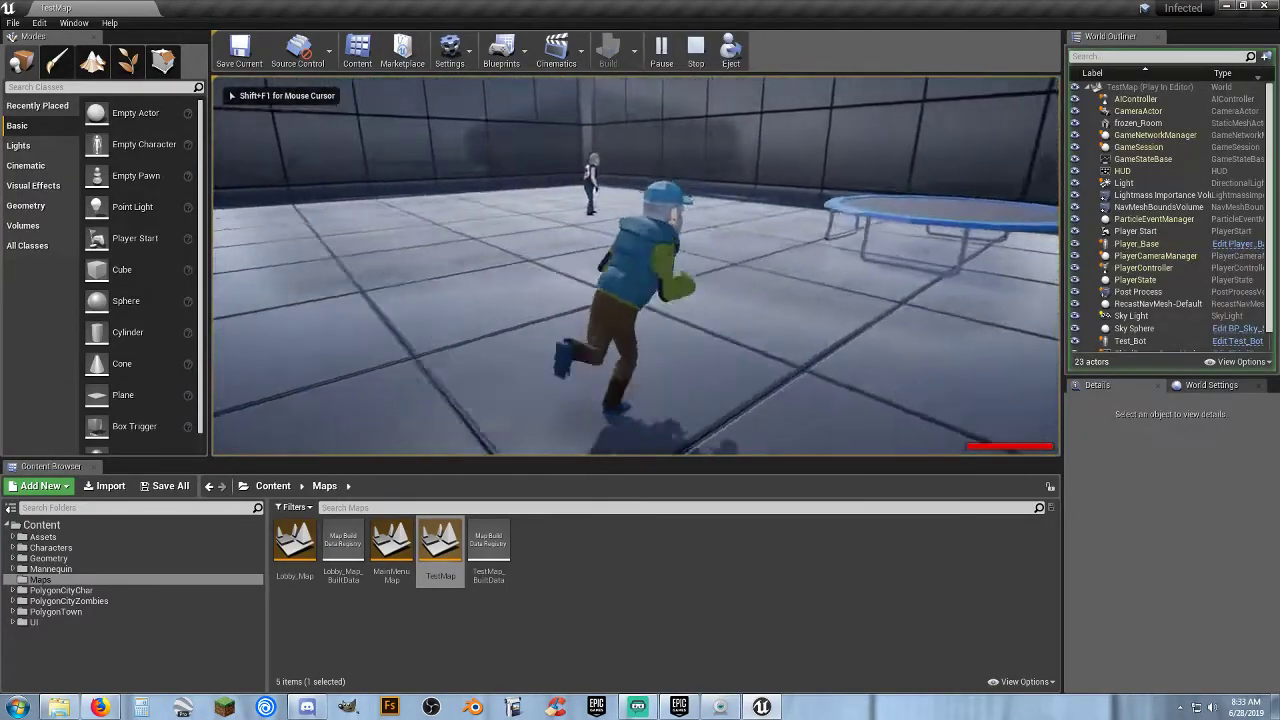
key("space")
key("space")
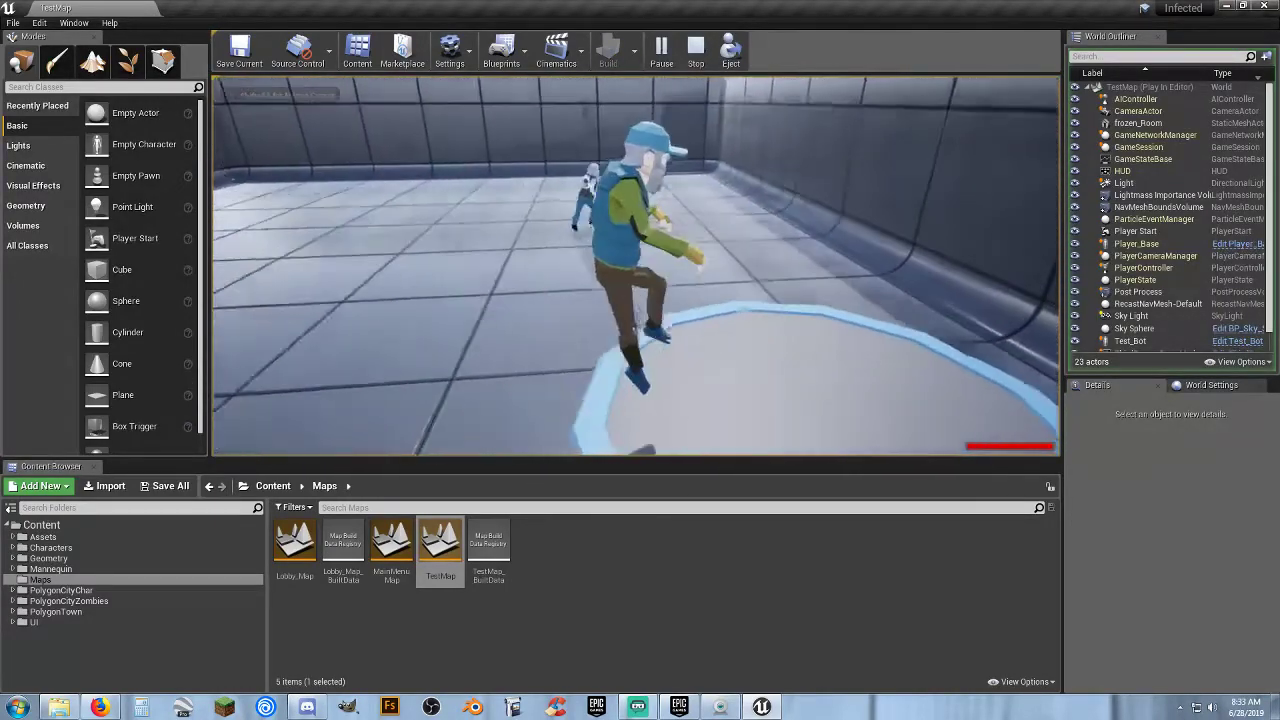
- Move off the trampoline, view the test bot up close in first person and end the play session
key("w")
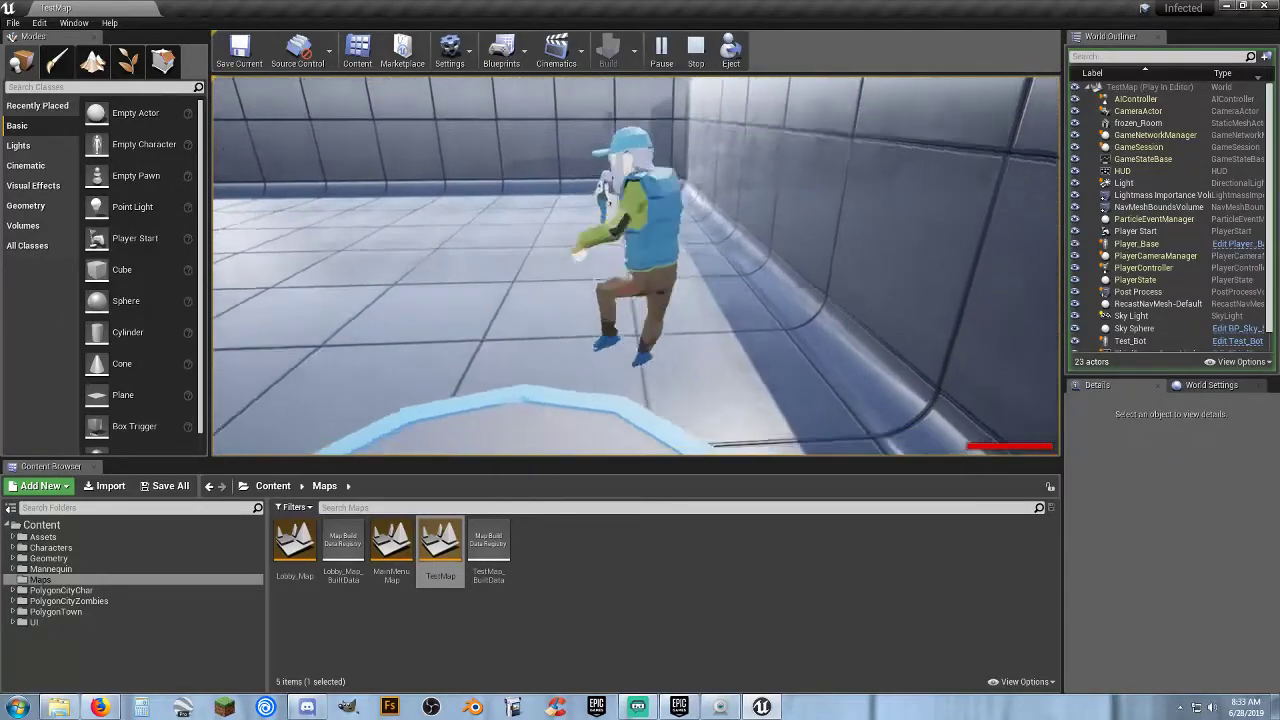
key("w")
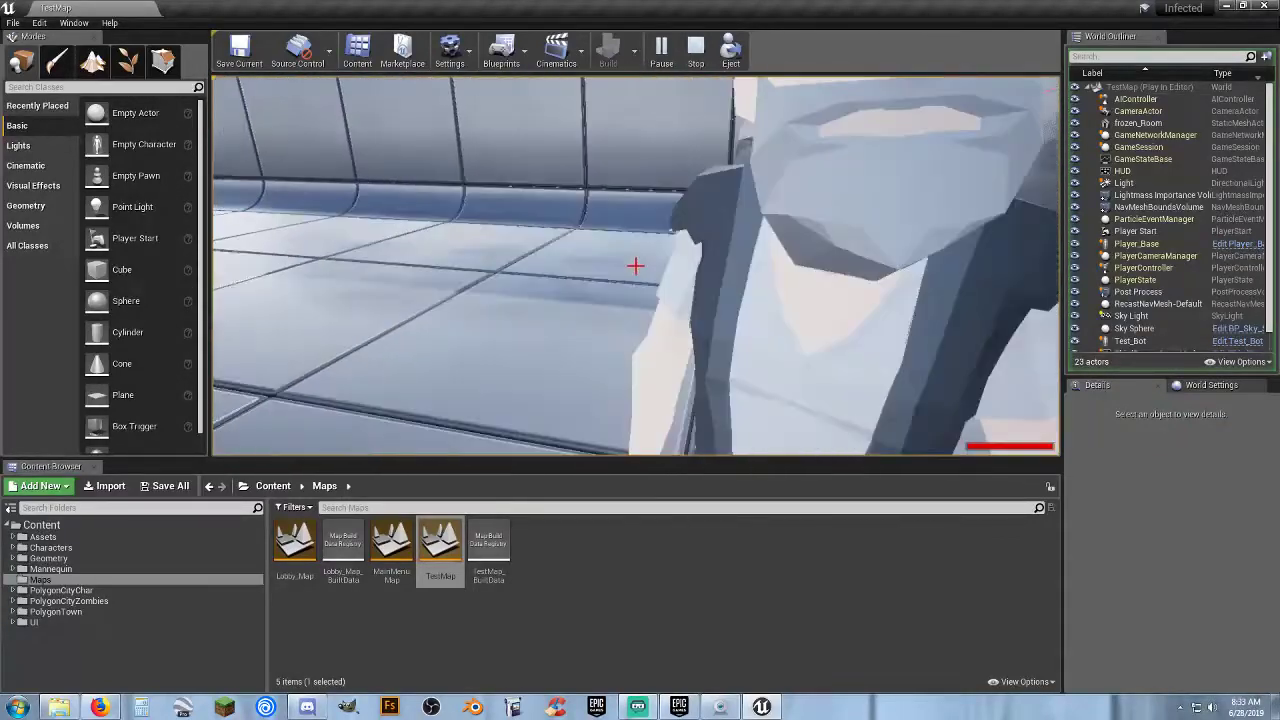
key("s")
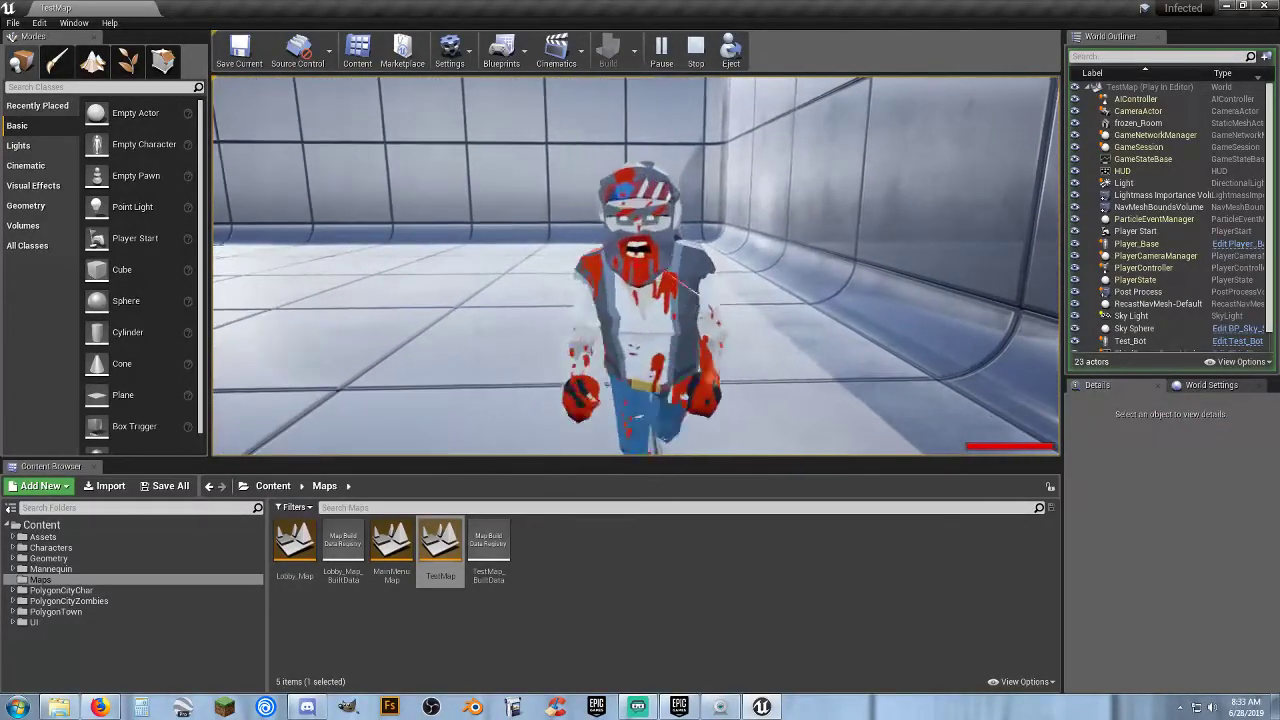
key("Escape")
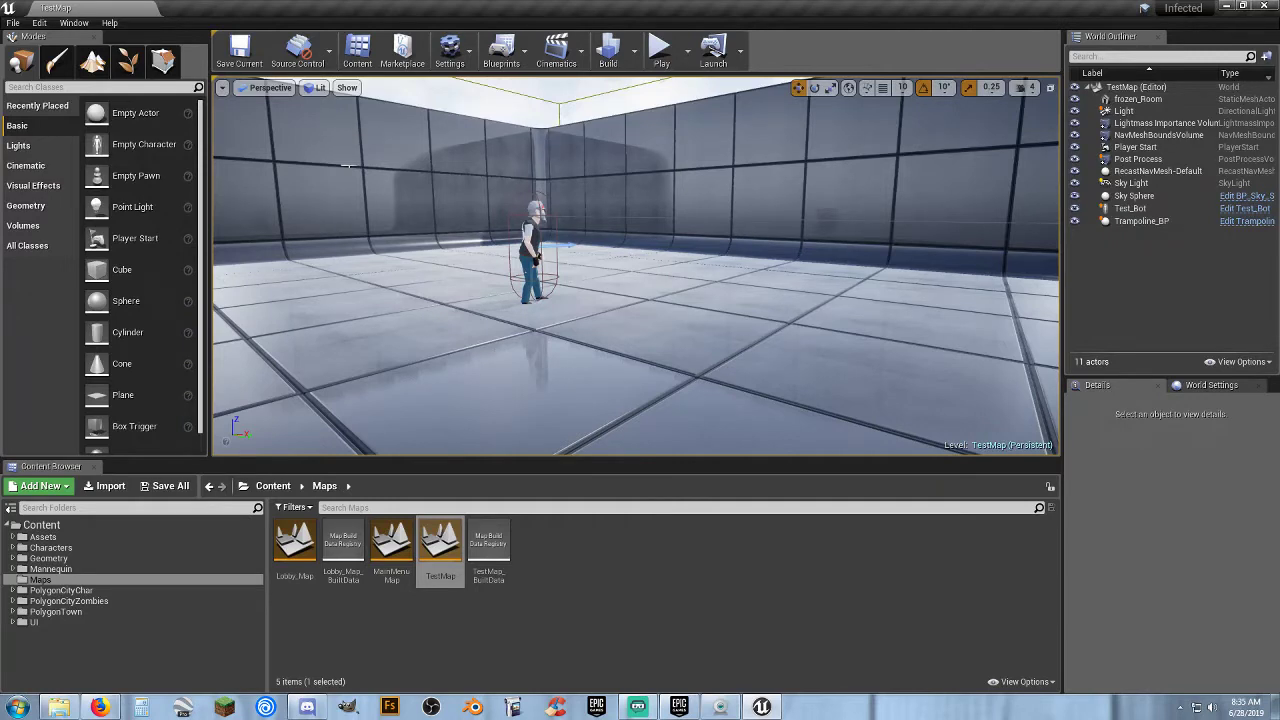
- Start another TestMap play session in first-person view and shoot at the test bot
left_click(660, 46)
key("v")
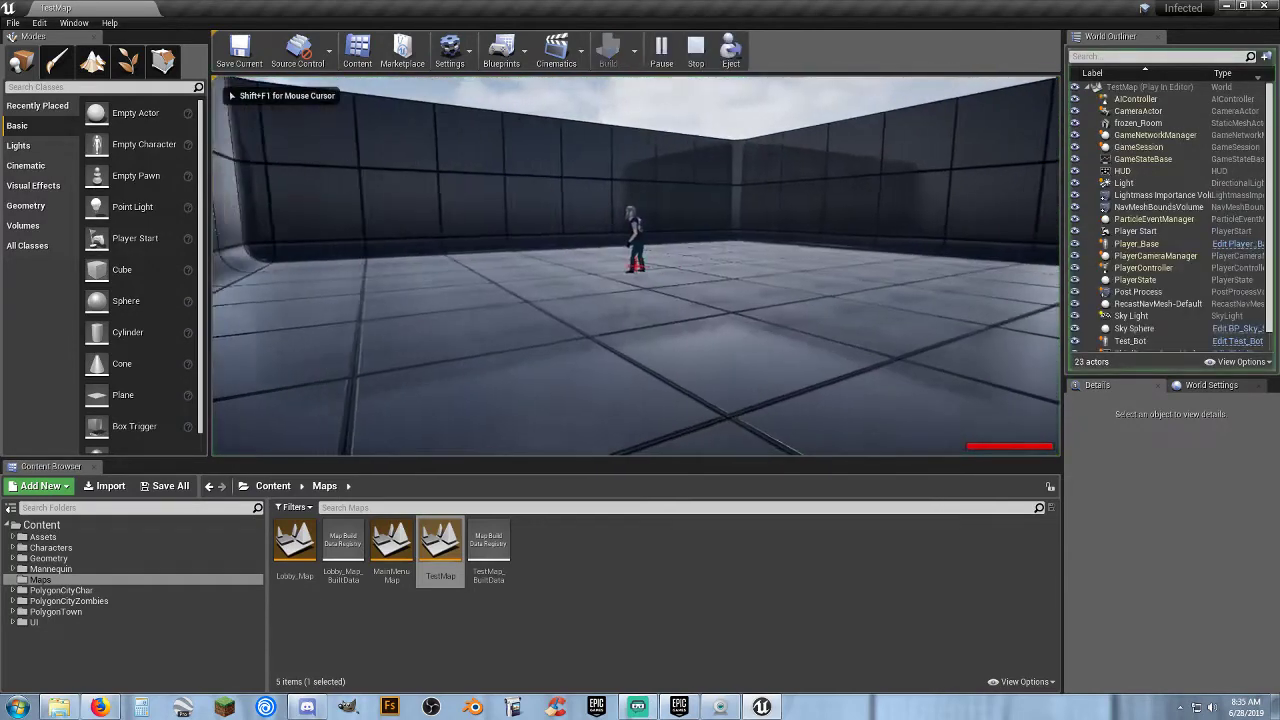
key("w")
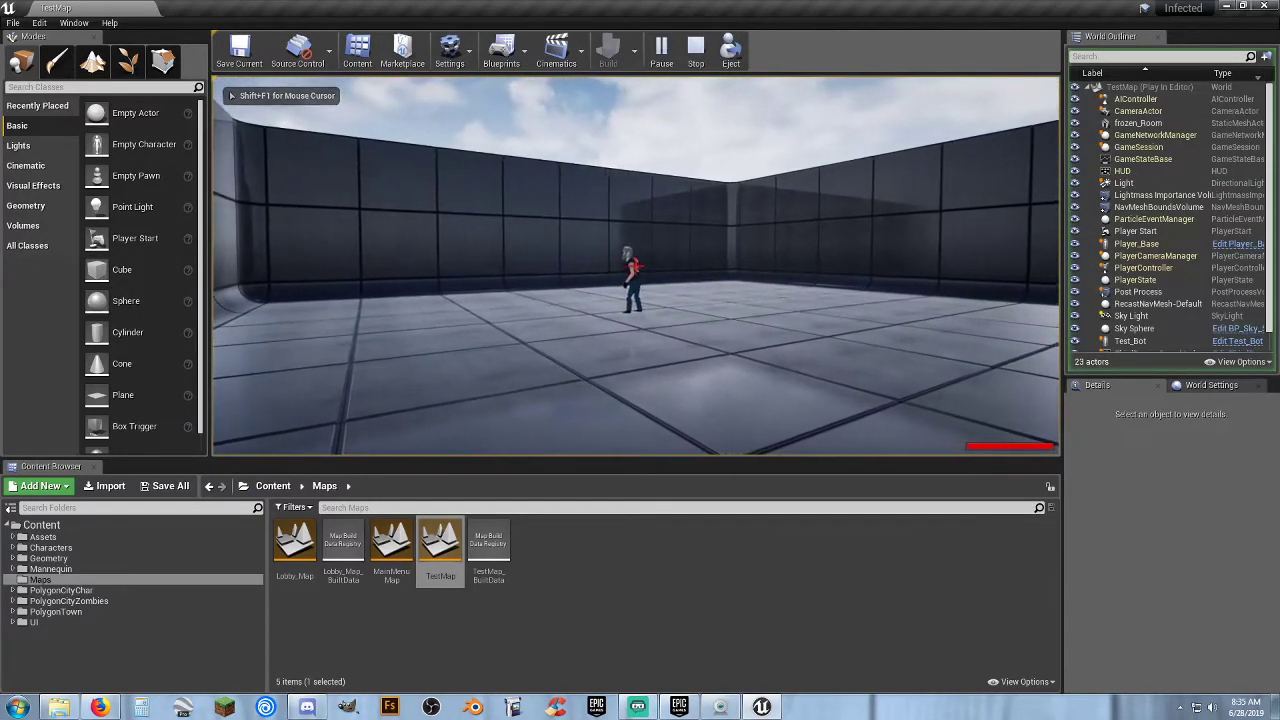
left_click(636, 265)
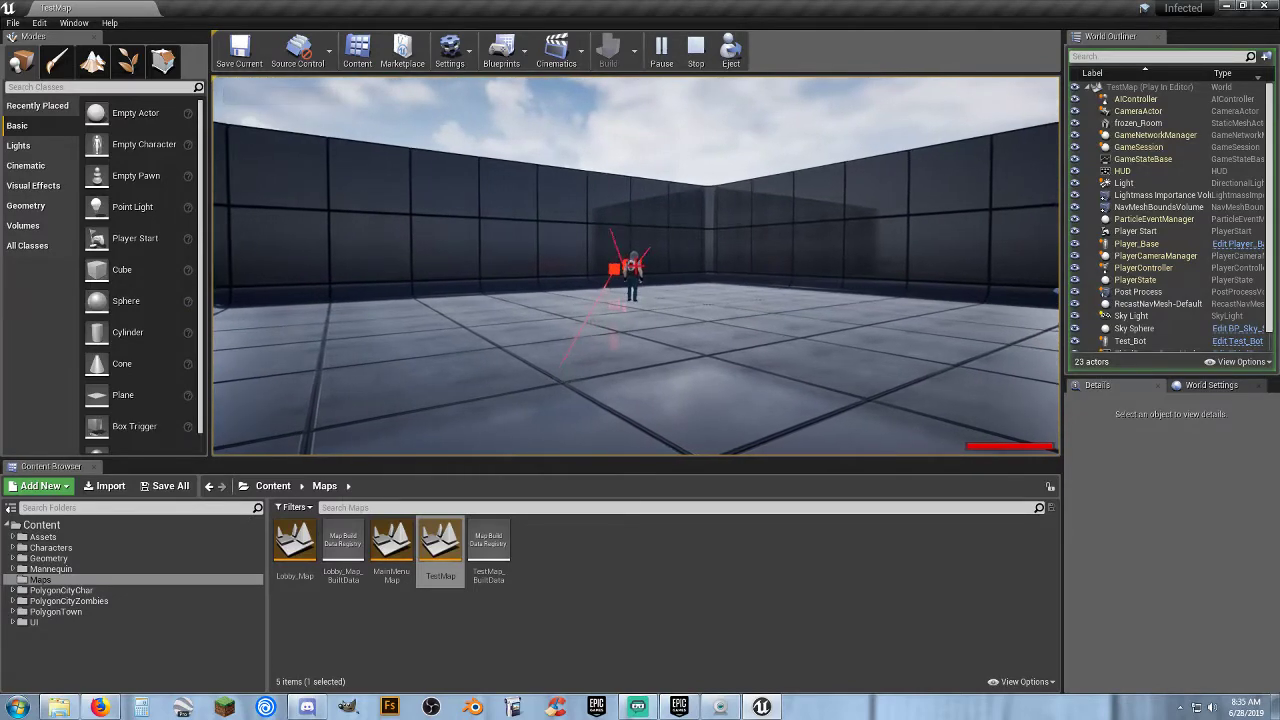
key("w")
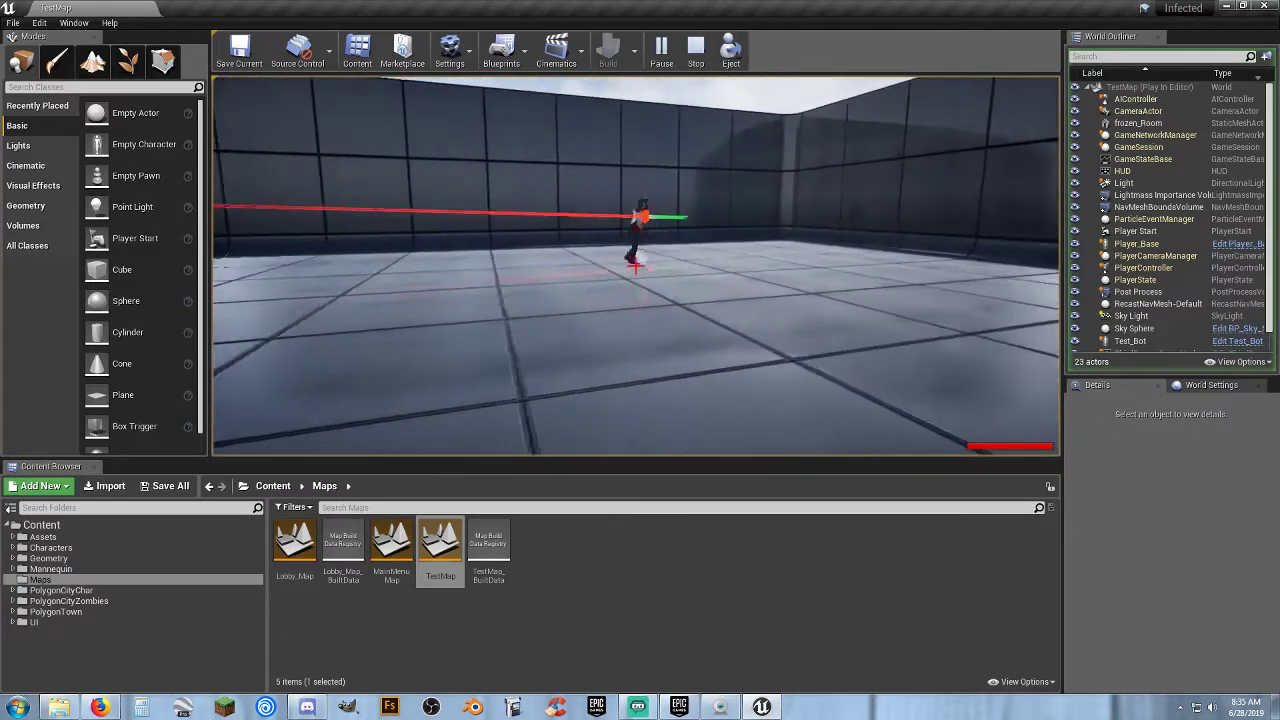
- Back away from the approaching test bot, inspect it up close and follow it toward the wall
key("s")
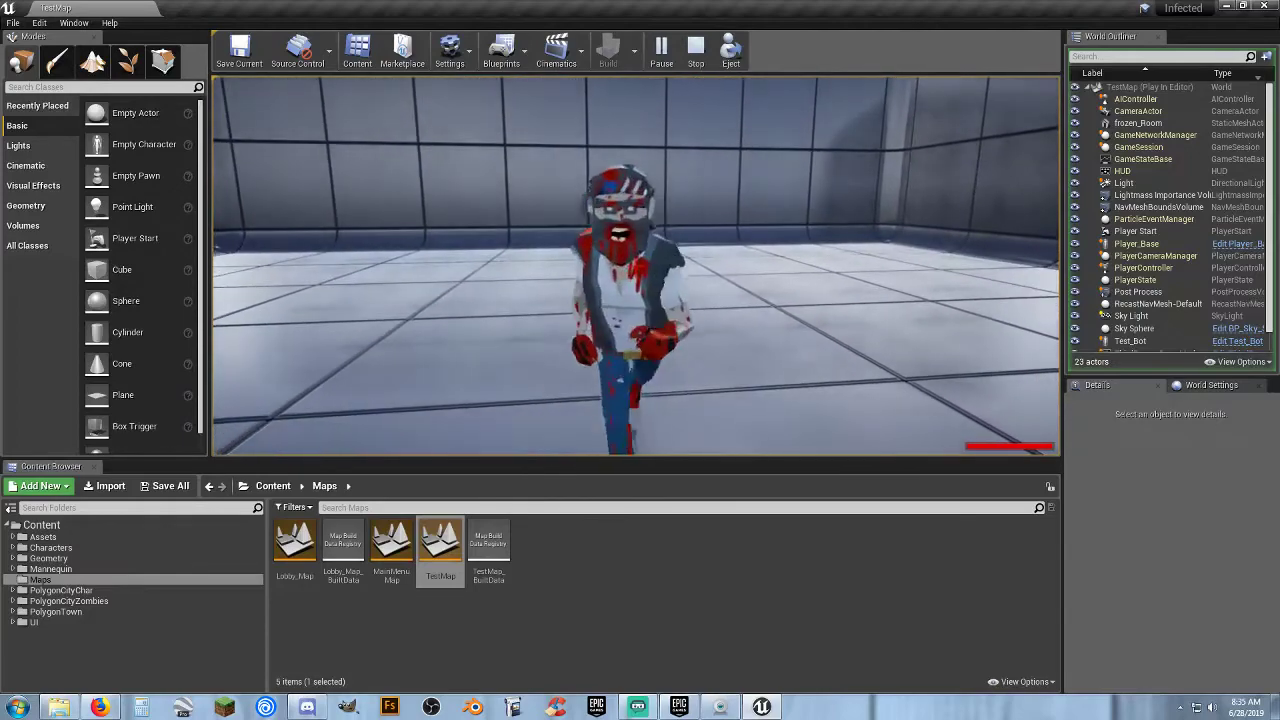
key("s")
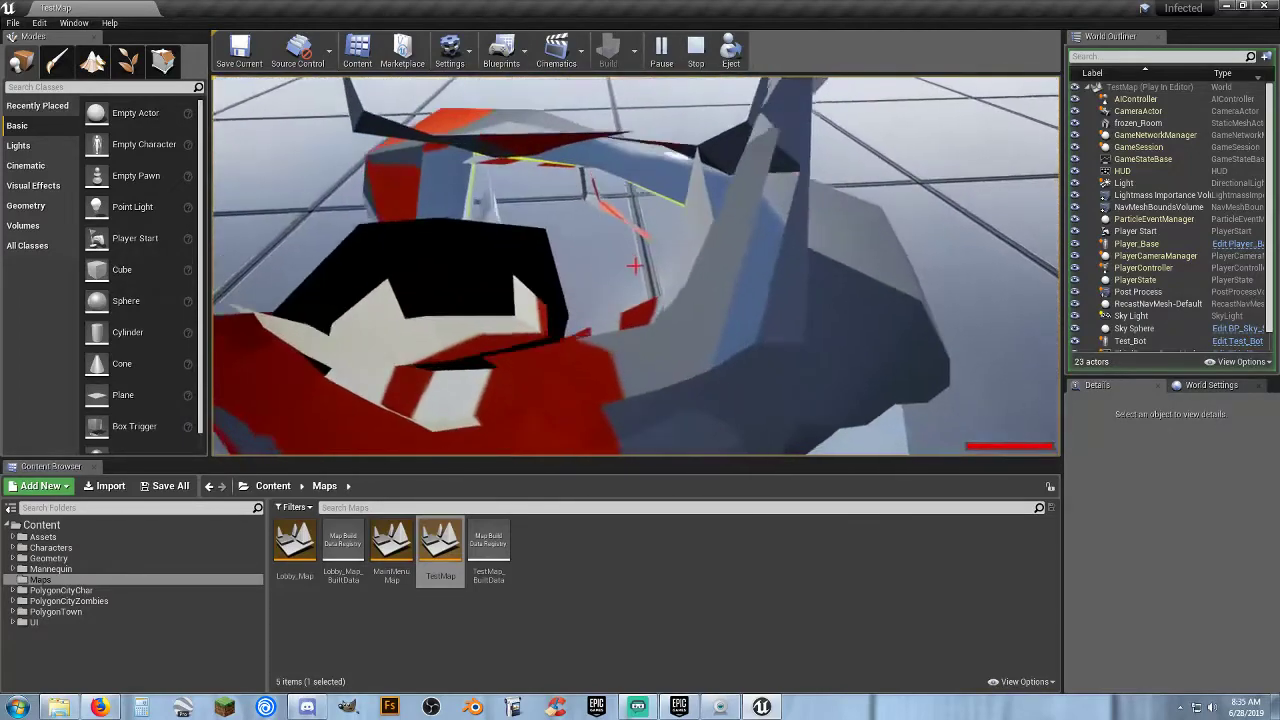
key("s")
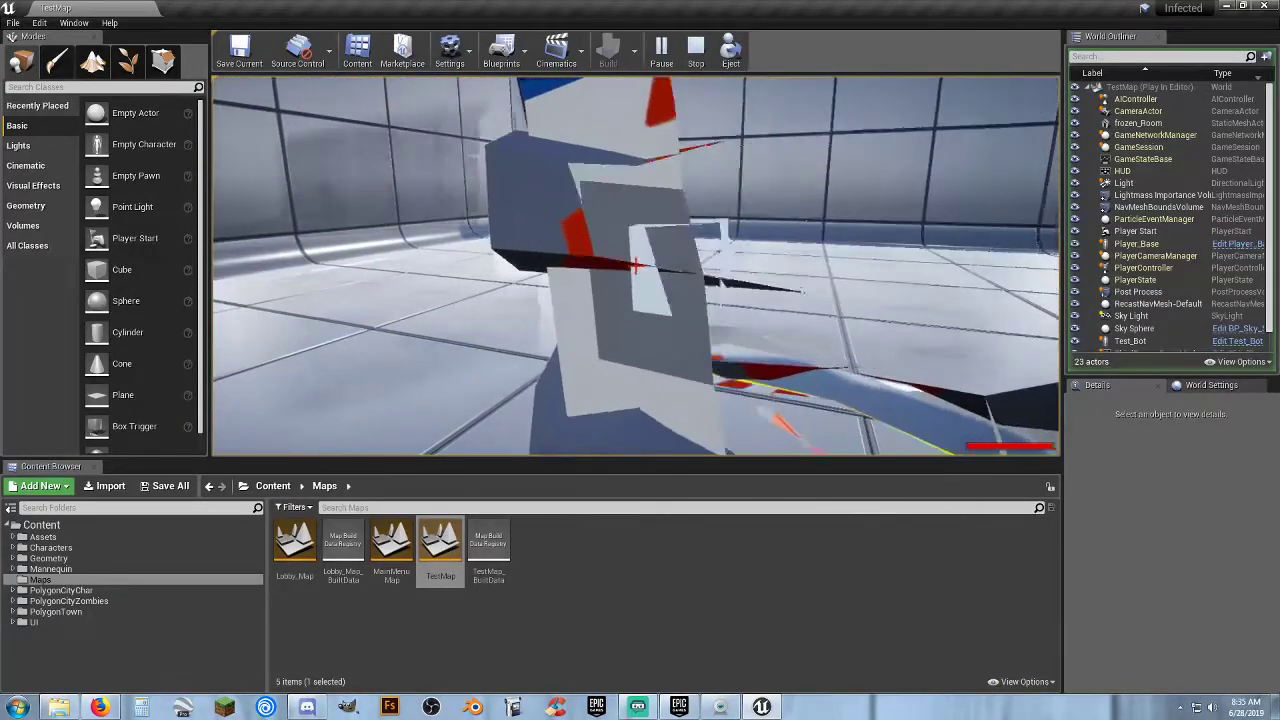
key("w")
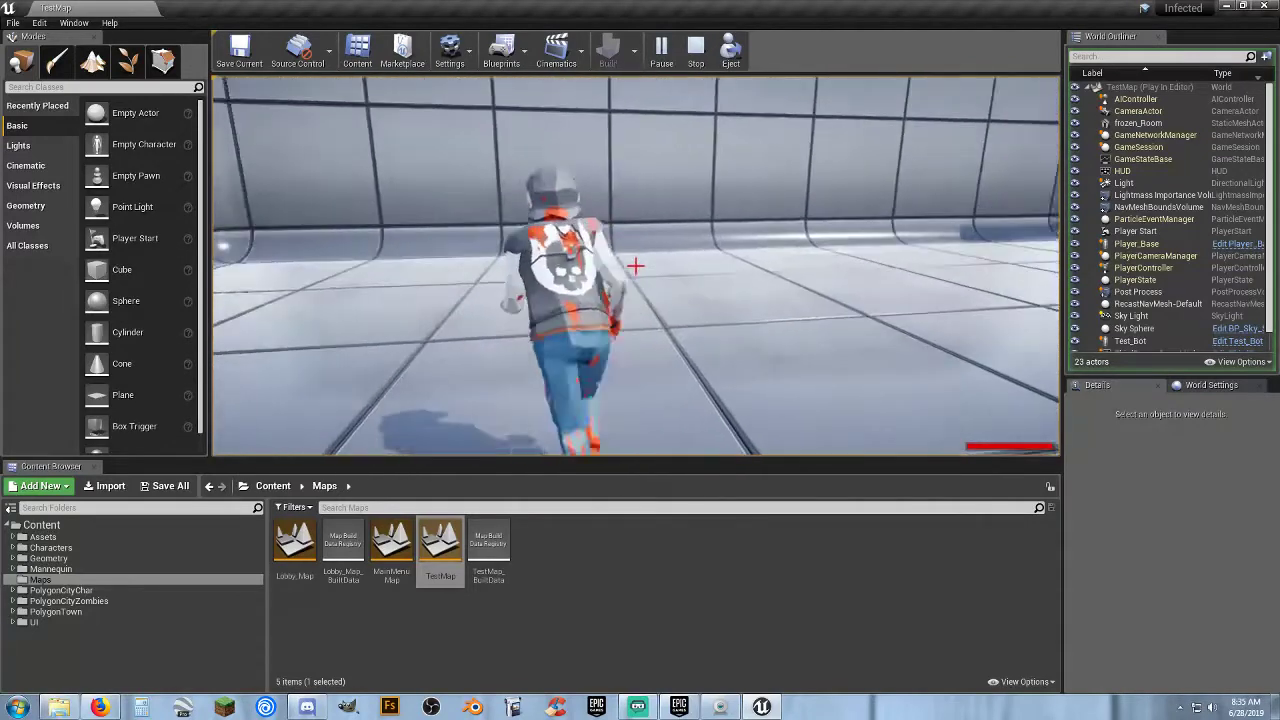
key("w")
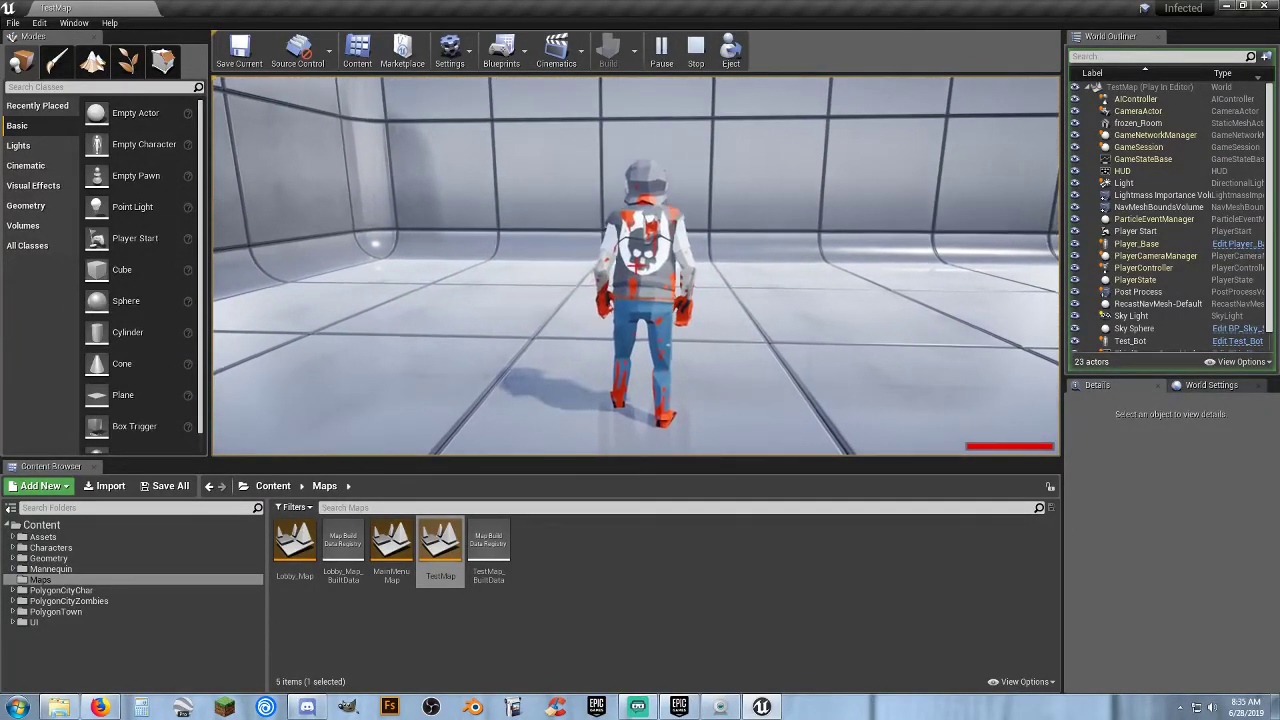
- Move up behind the test bot near the wall and fire several shots at it
key("w")
left_click(636, 265)
left_click(636, 265)
left_click(636, 265)
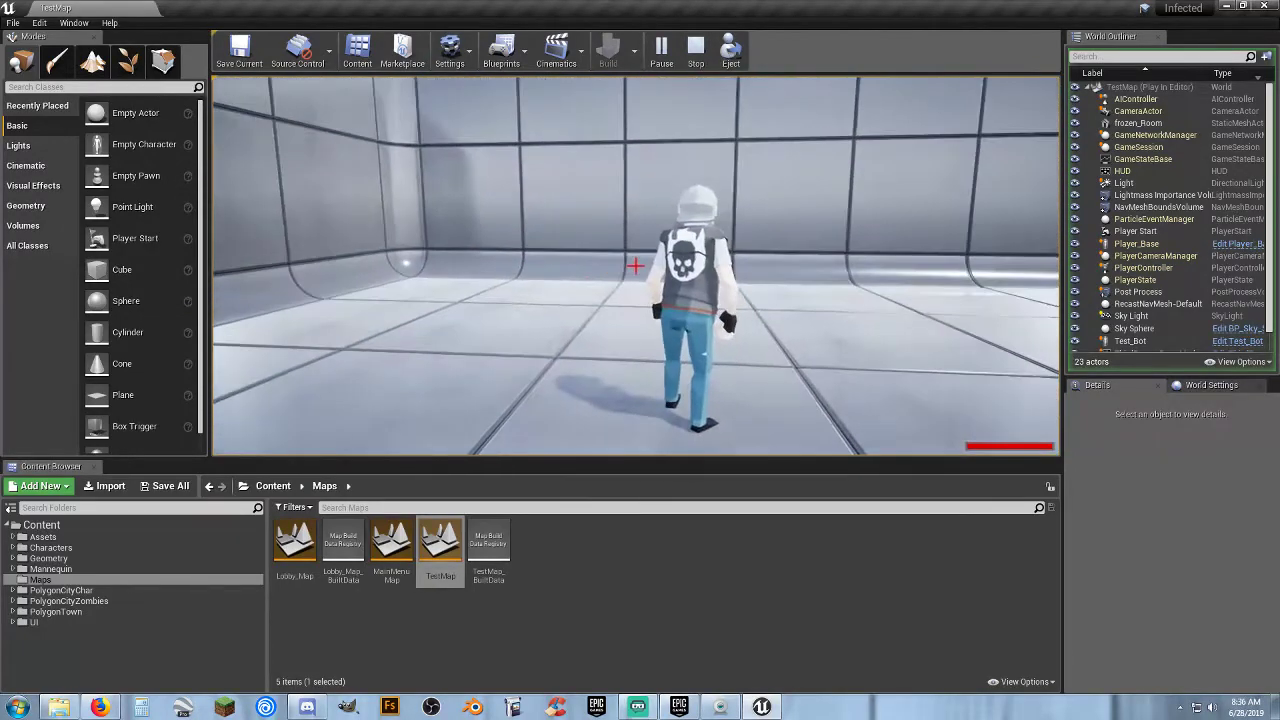
- Run back across the room to the trampoline, bounce on it and end the play session
key("s")
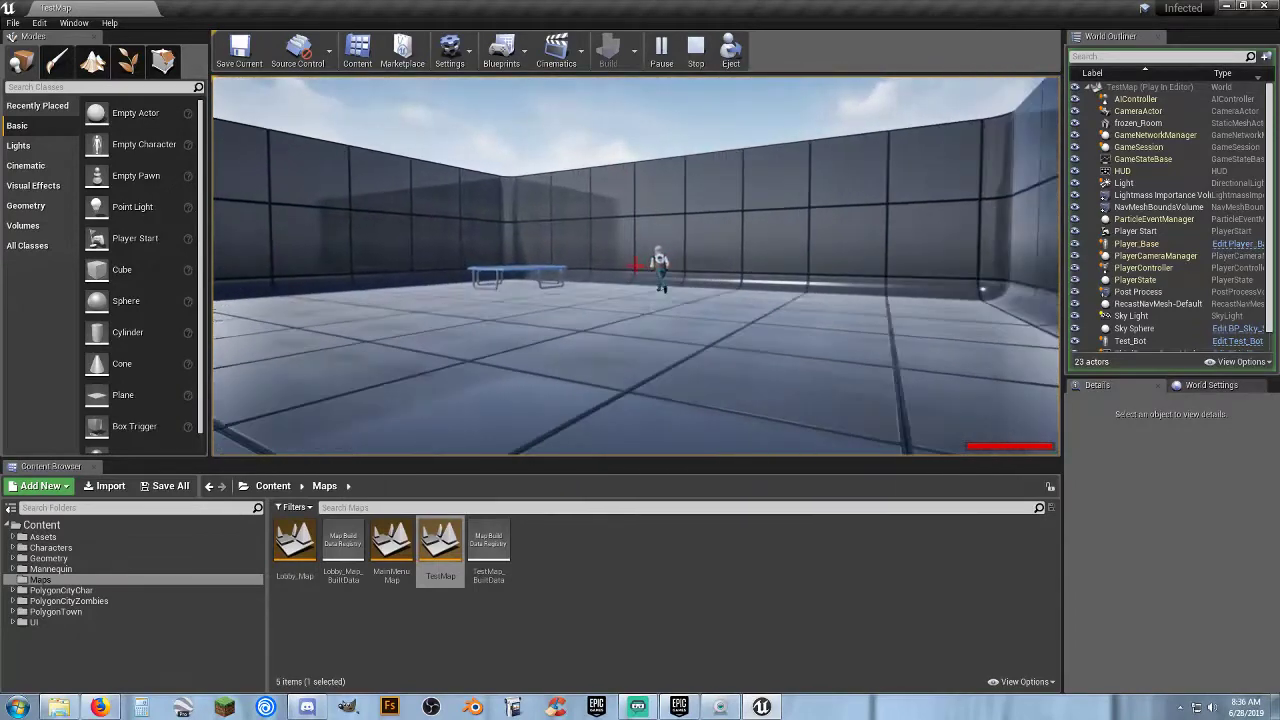
key("w")
key("w")
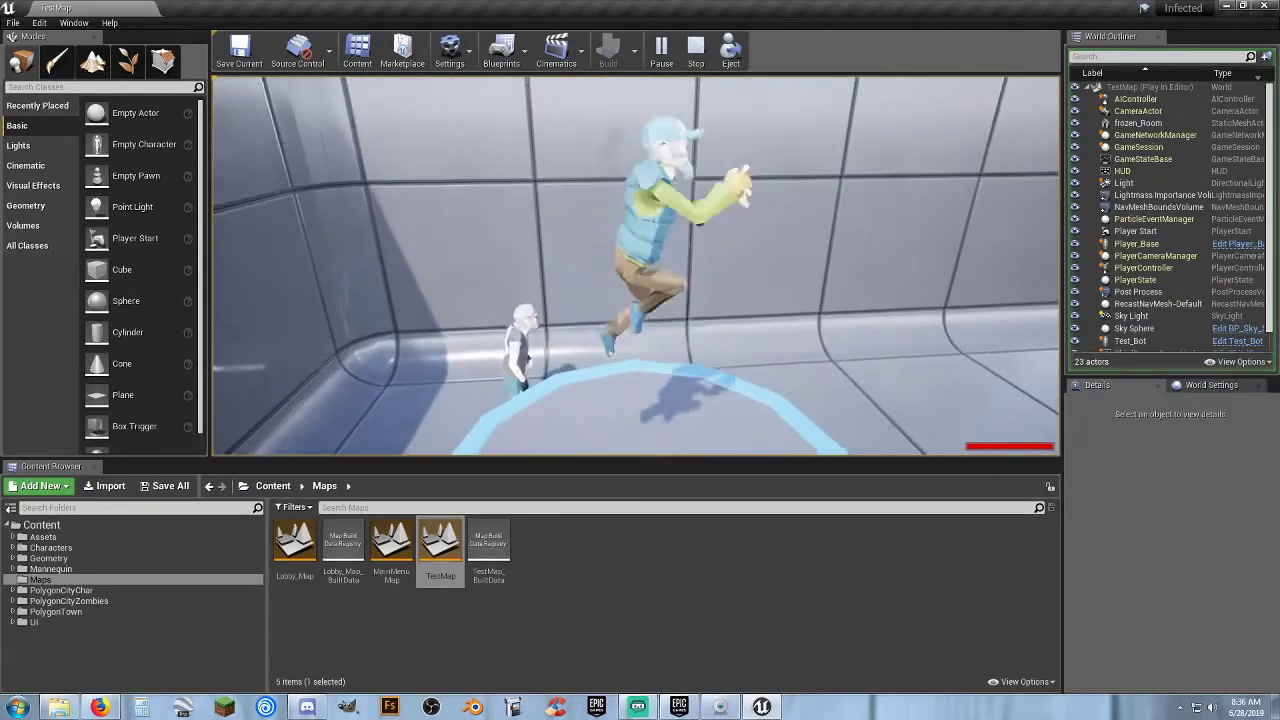
key("space")
key("space")
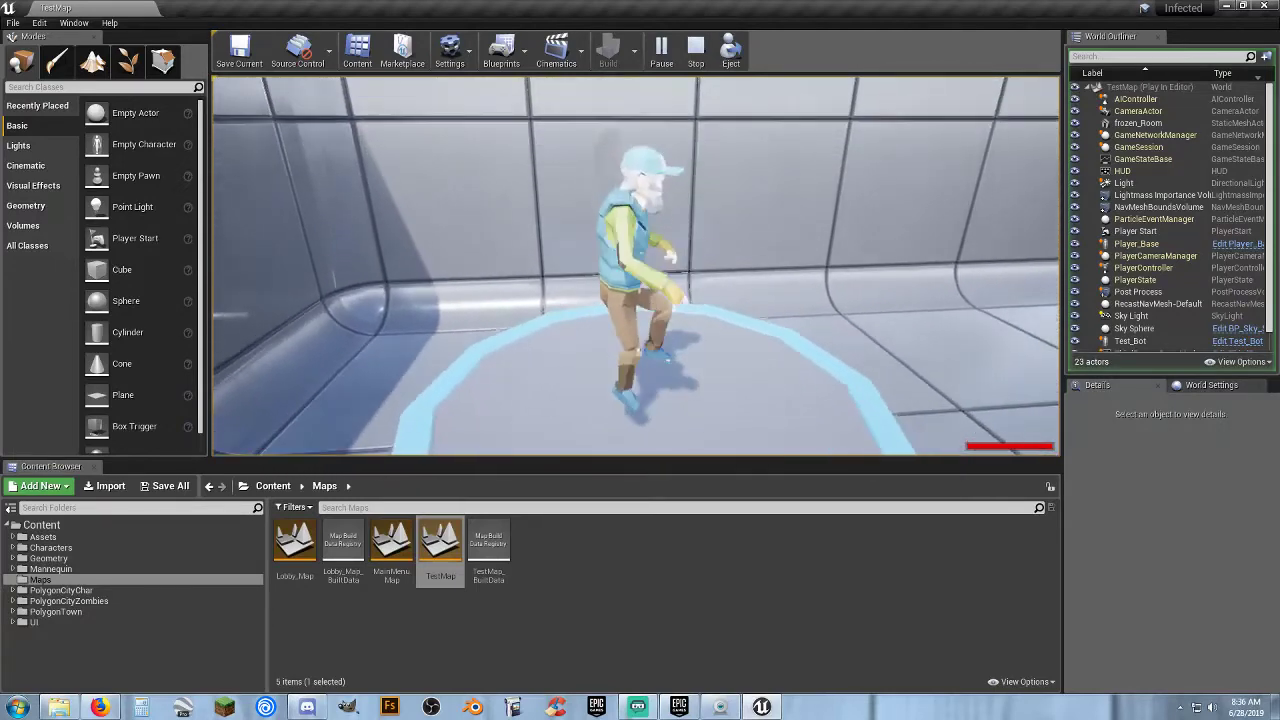
key("Escape")
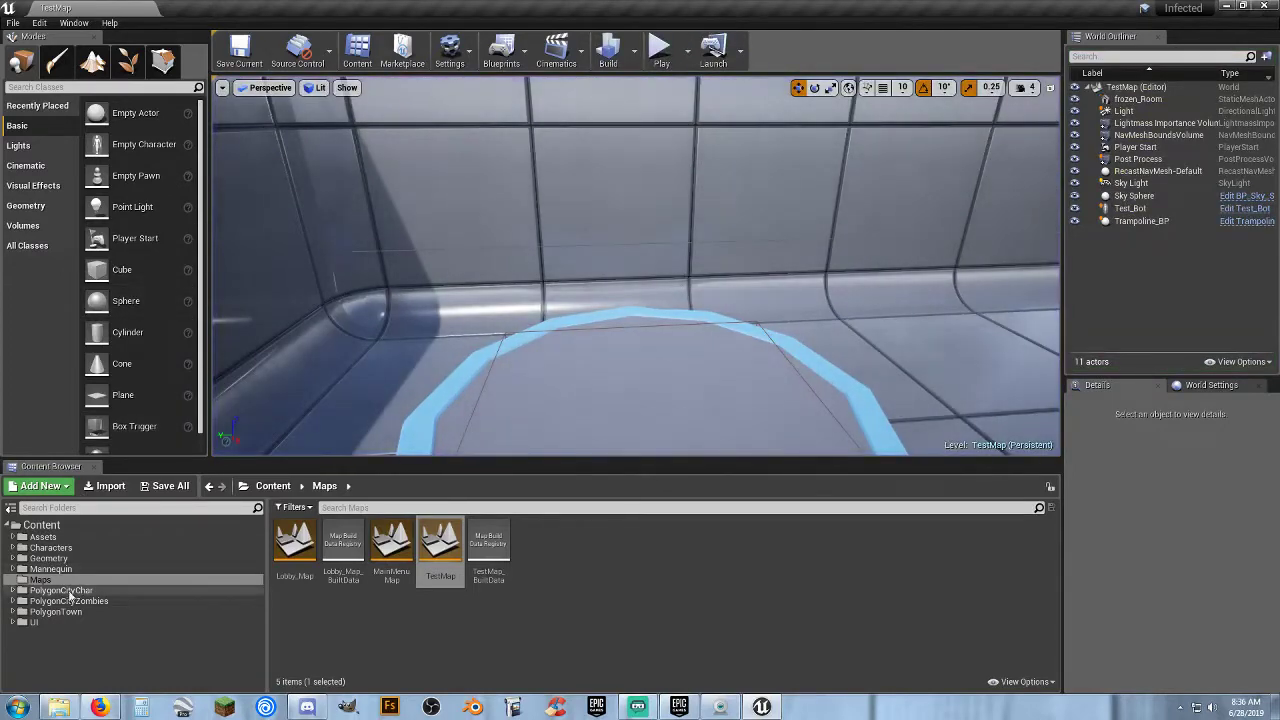
- Open the Demonstration level from the PolygonTown Maps folder and look over its street intersection and houses
left_click(50, 612)
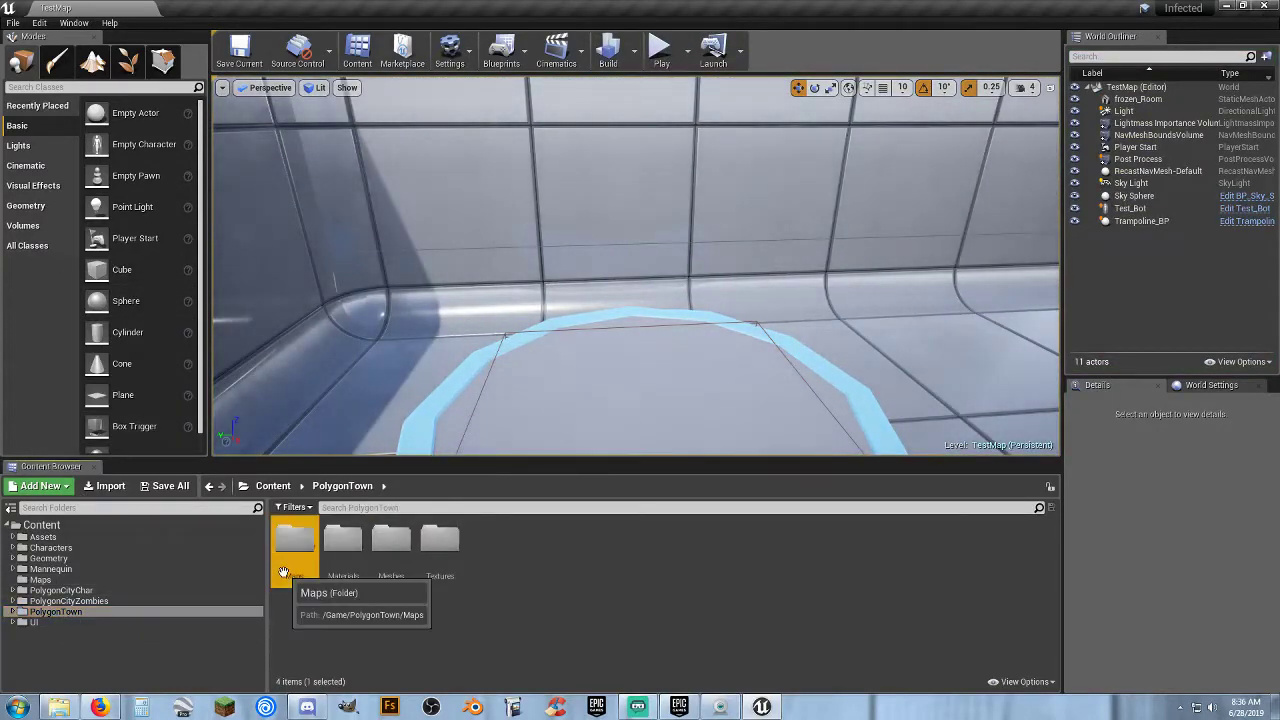
double_click(293, 548)
double_click(300, 578)
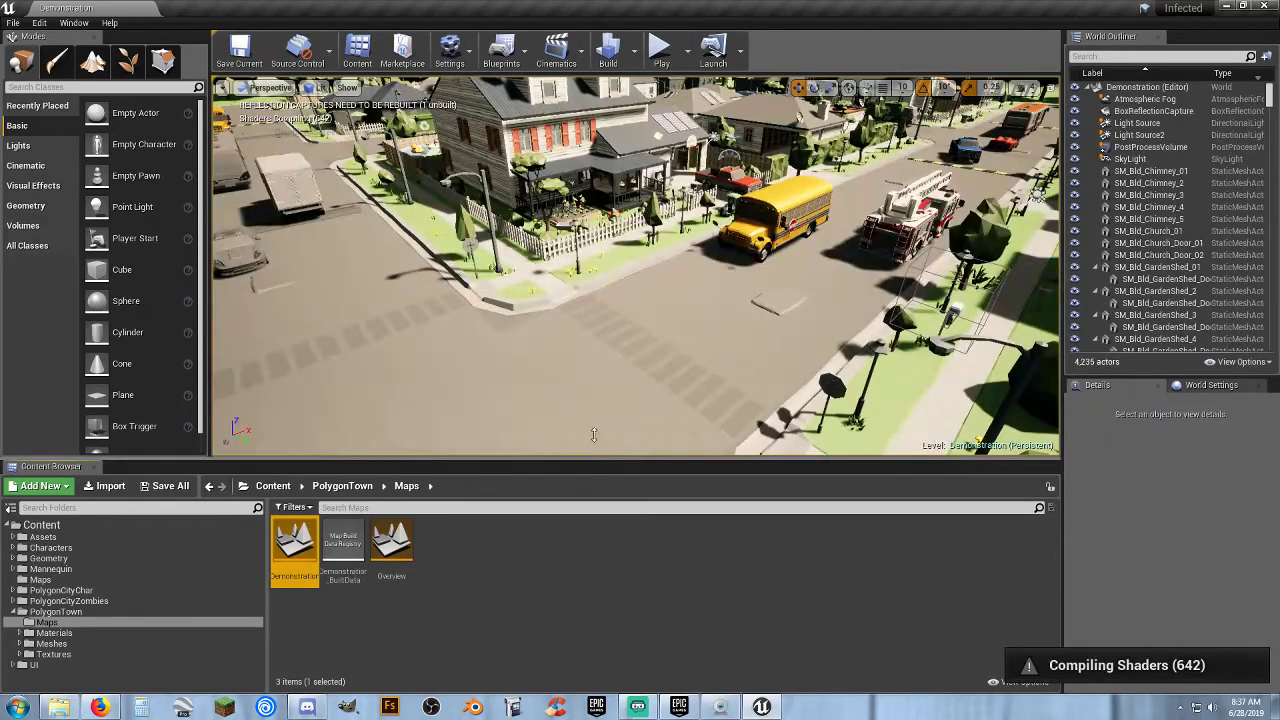
mouse_move(604, 322)
right_mouse_down()
mouse_move(690, 330)
mouse_move(685, 285)
mouse_move(625, 280)
mouse_move(605, 330)
mouse_move(619, 325)
right_mouse_up()
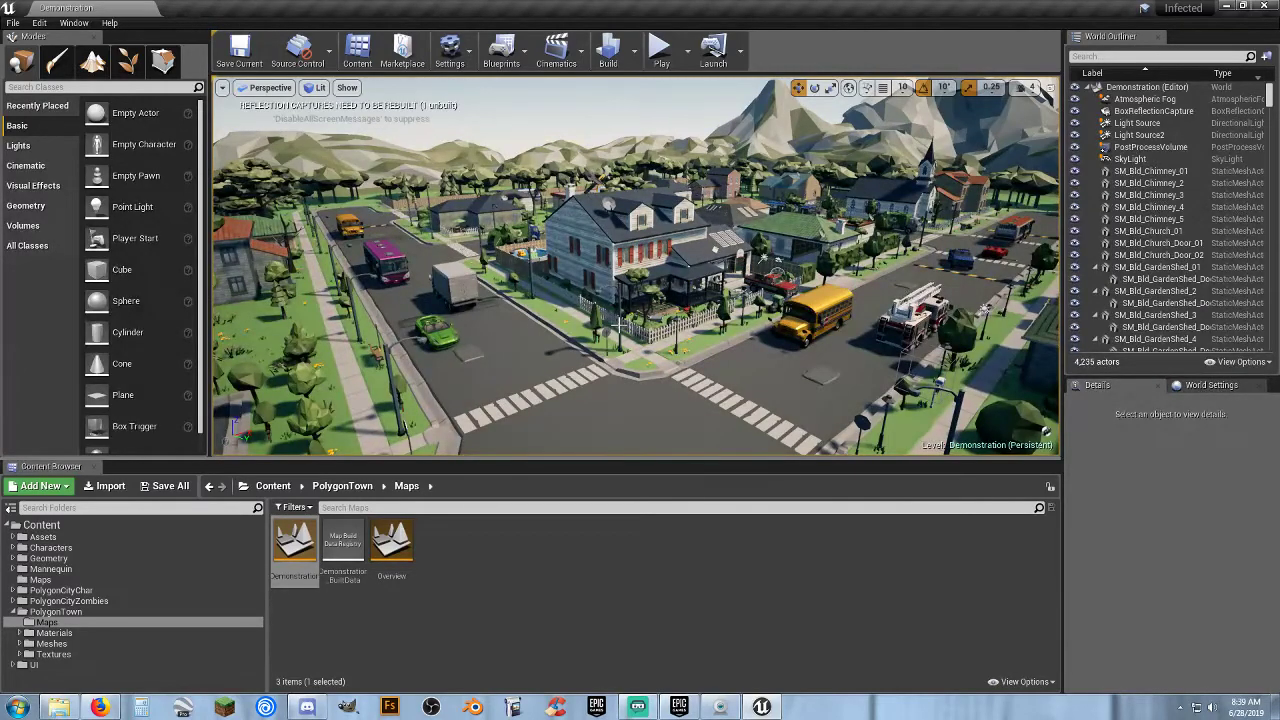
right_click_drag(749, 238, 712, 280)
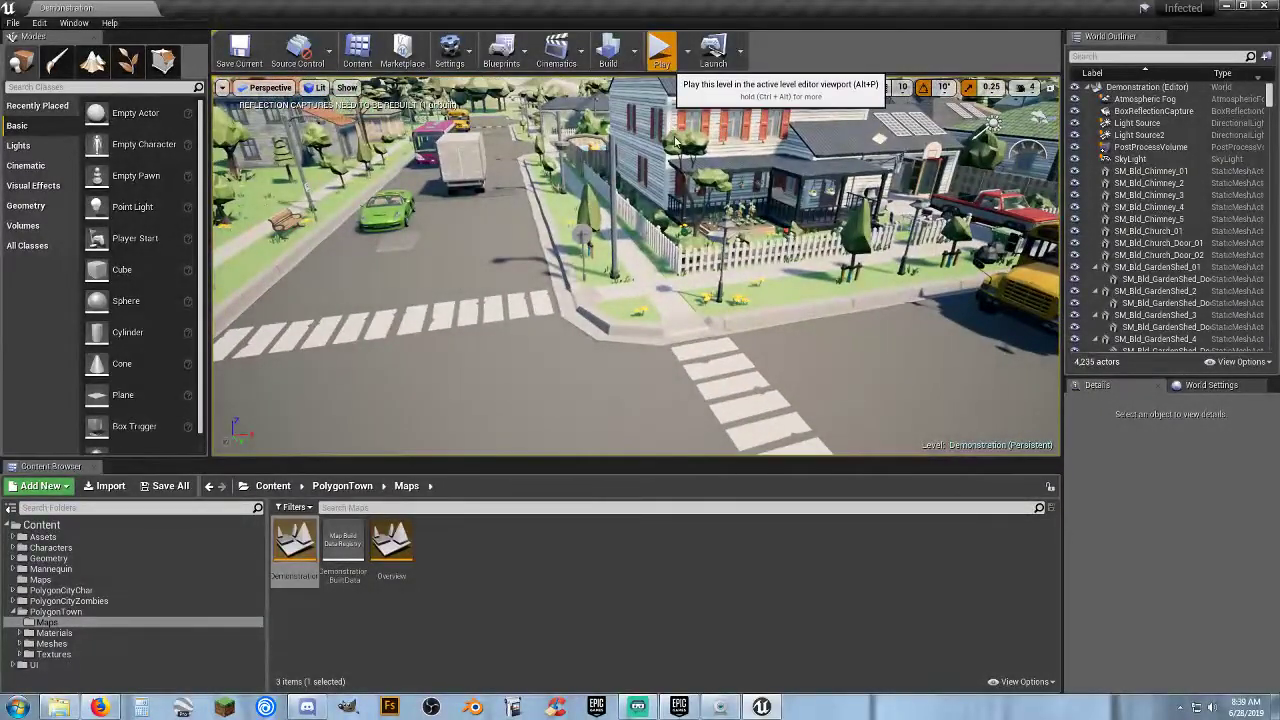
- Start a play session in the Demonstration level and run past the school bus and fire truck to the speed bump
left_click(661, 50)
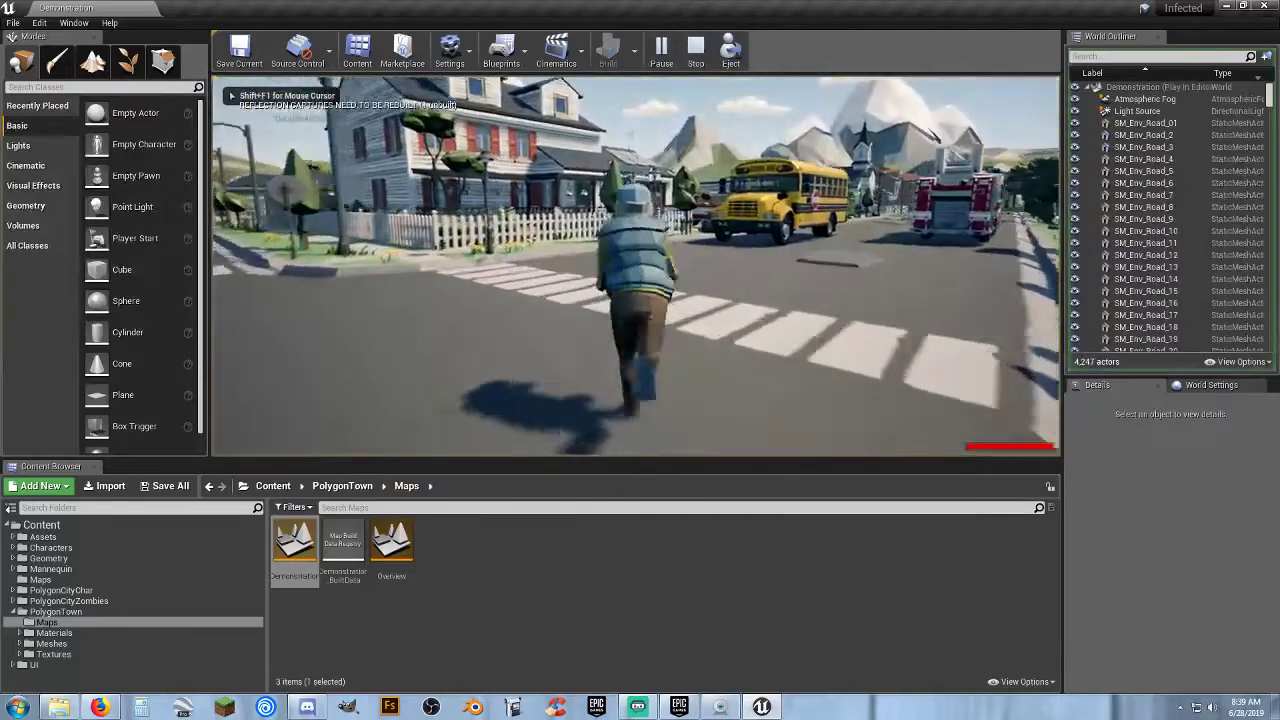
key("w")
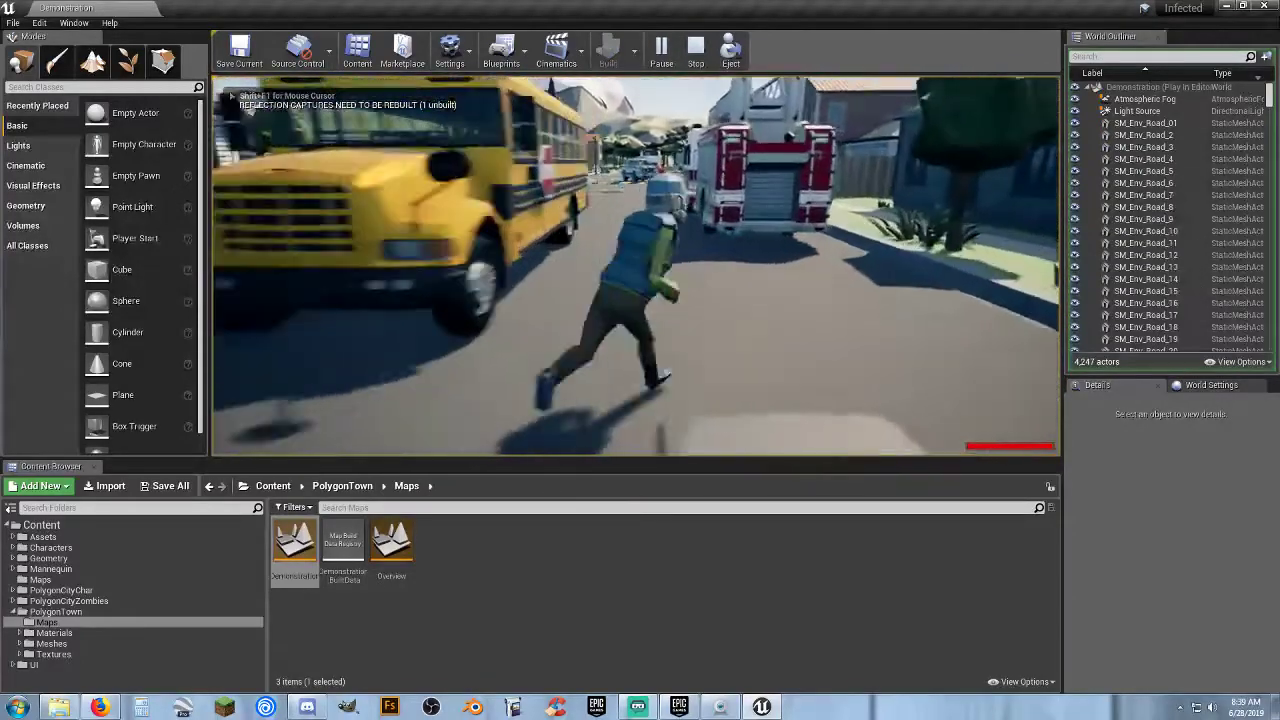
key("w")
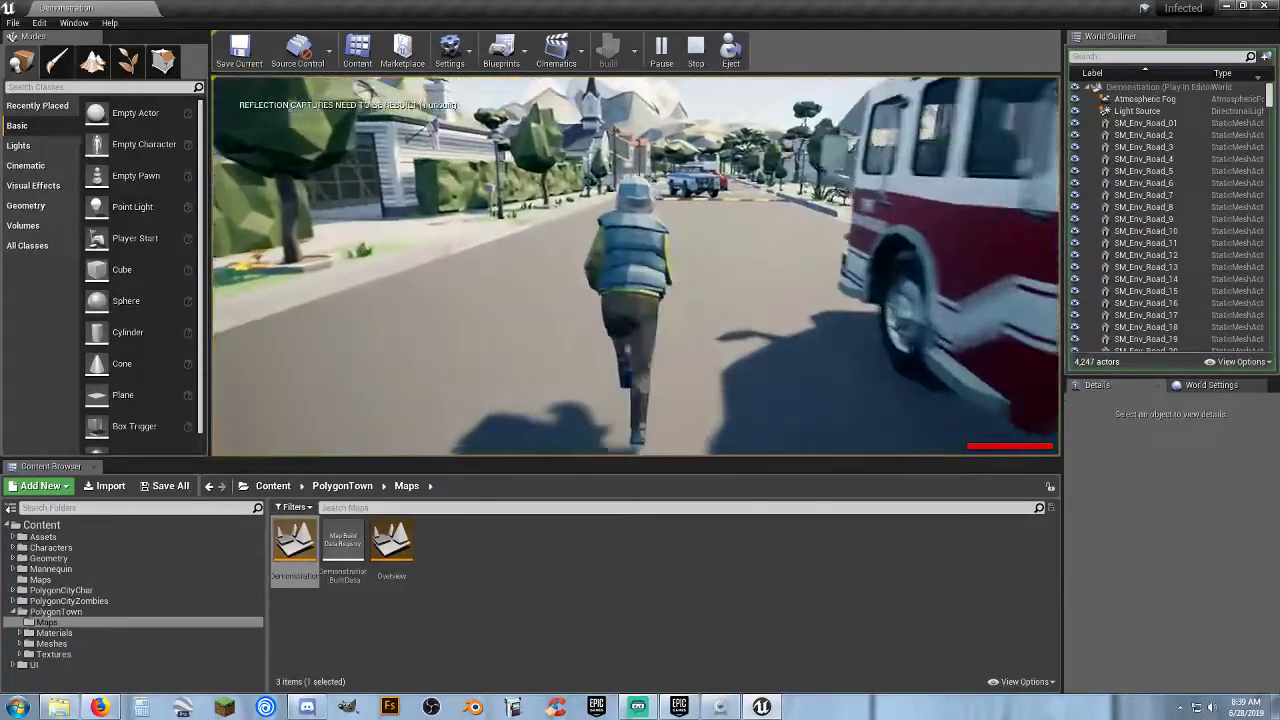
key("s")
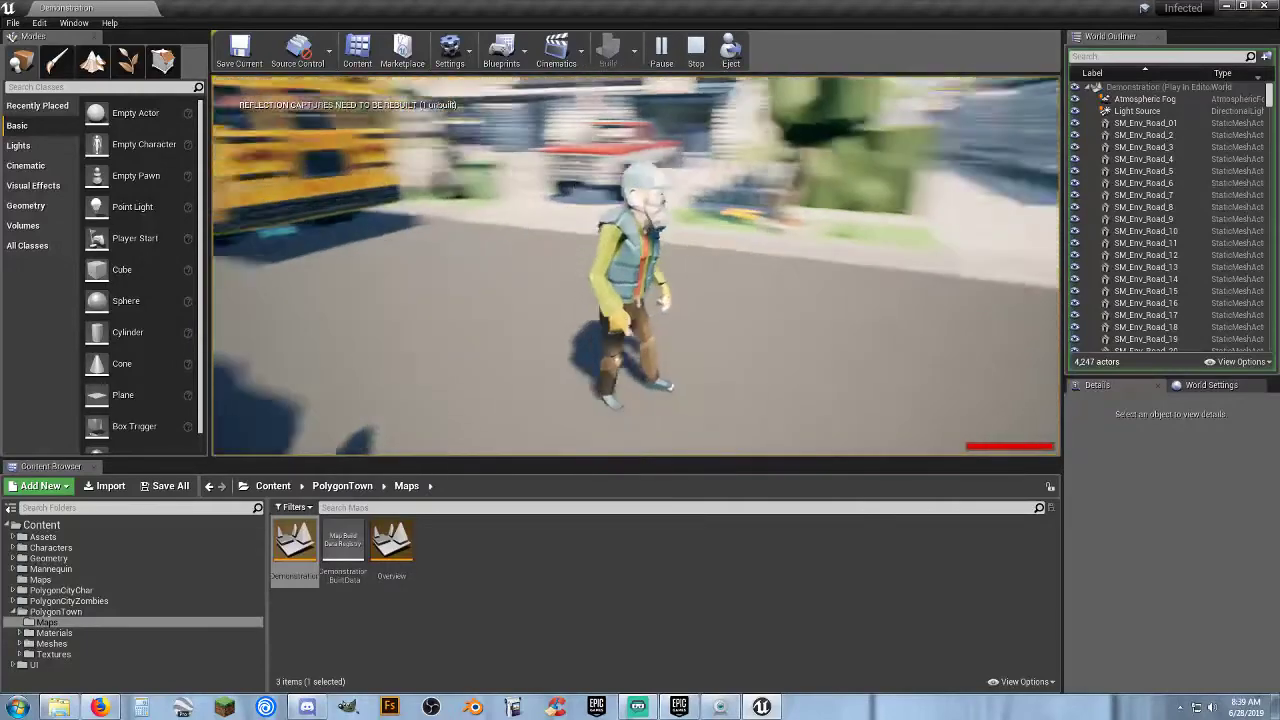
key("w")
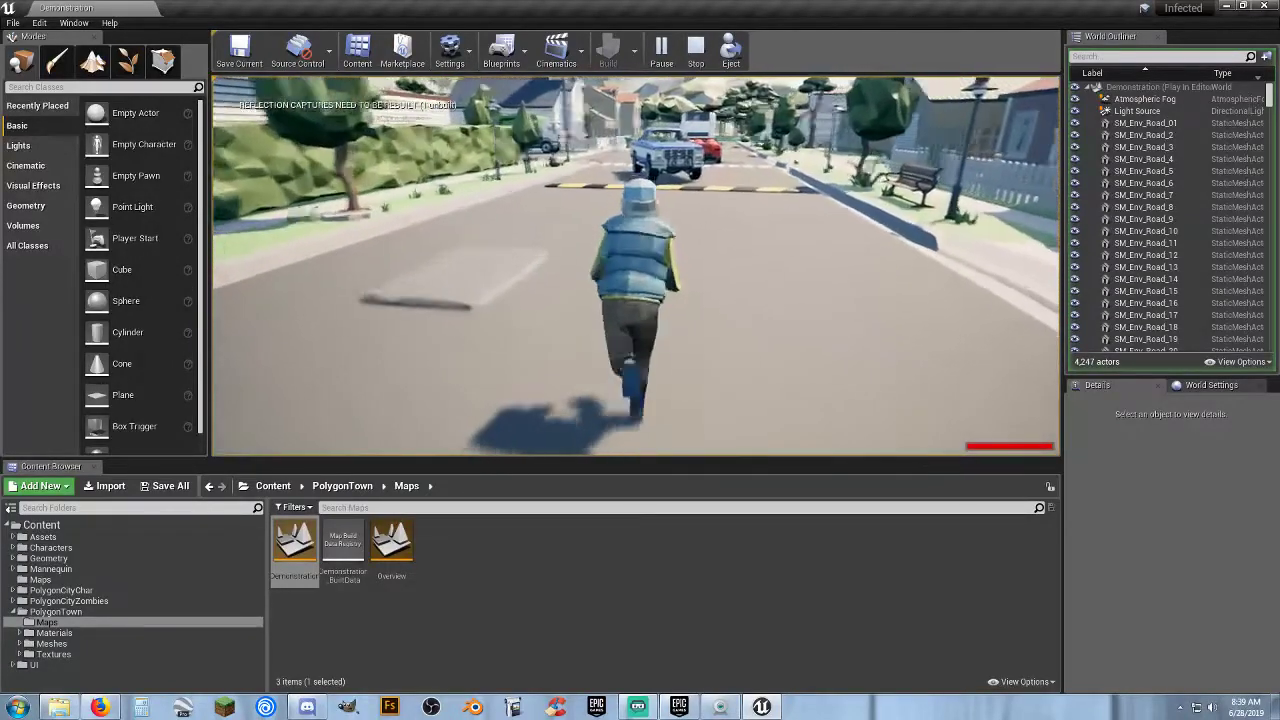
key("w")
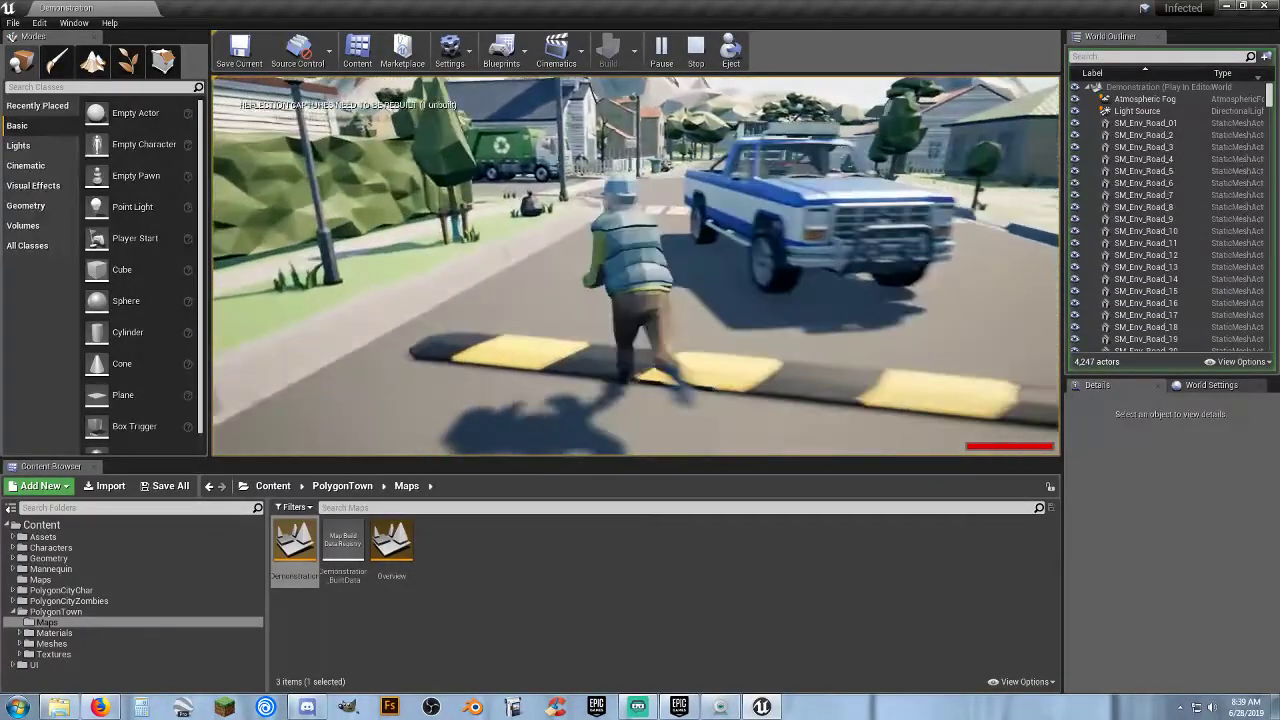
- Run past the blue pickup, across the intersection and down the street beyond the white bus and its speed bump
key("w")
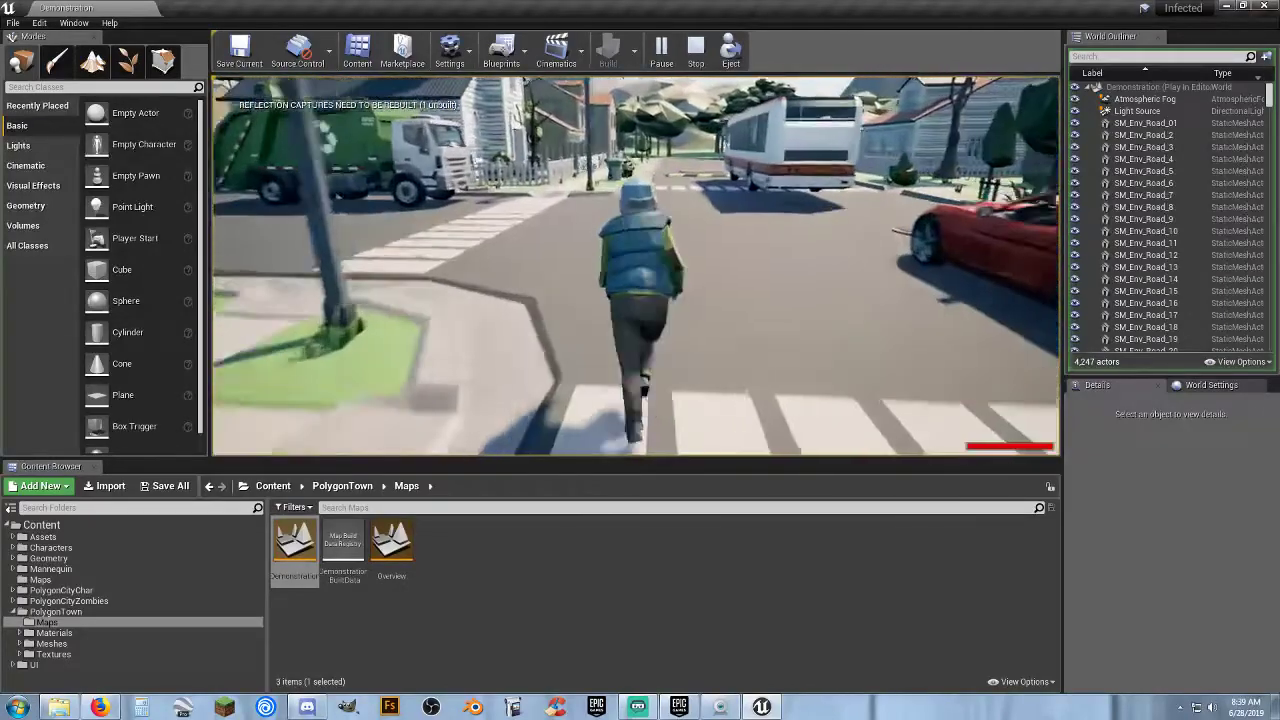
key("w")
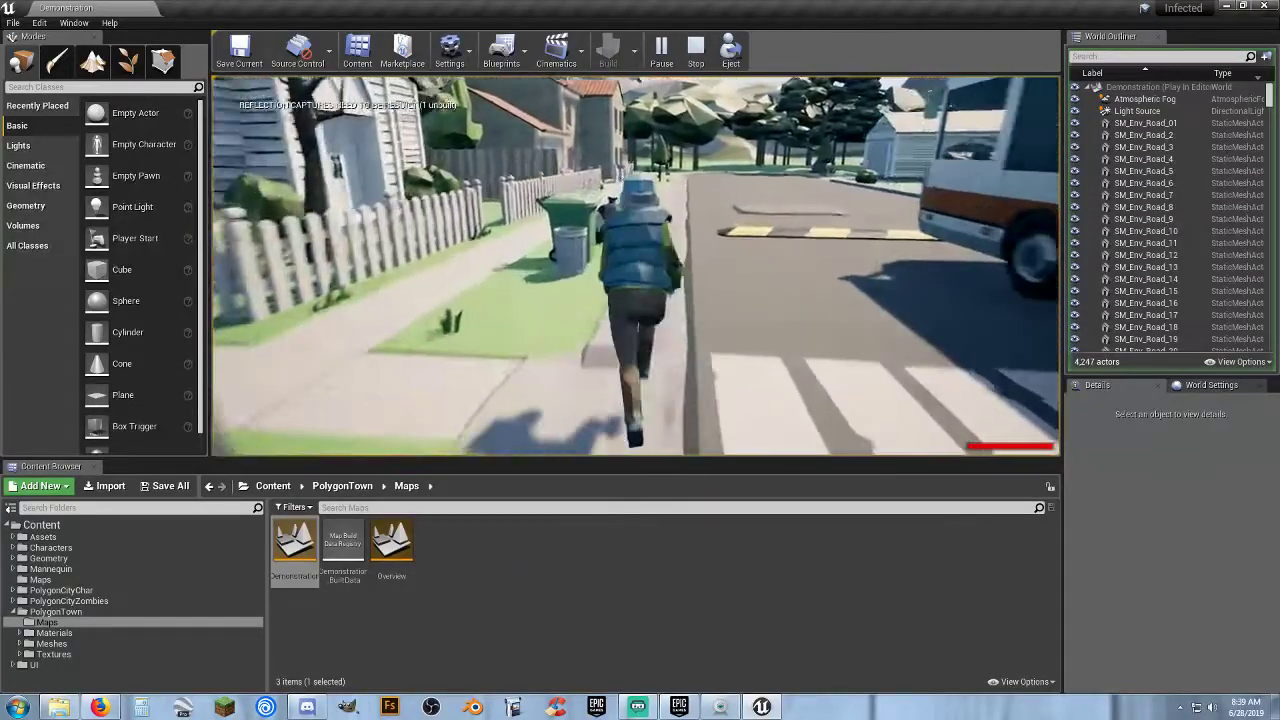
key("w")
key("w")
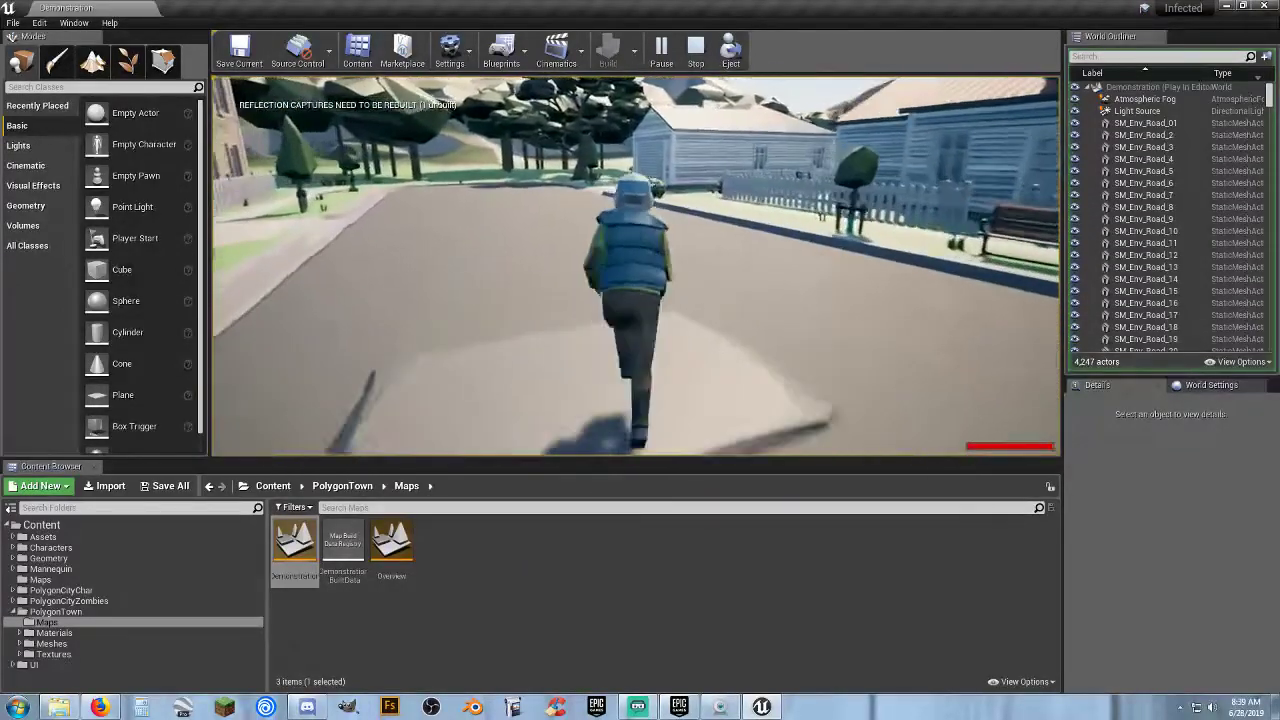
- Run up to the church's front doors and back away past the picket fence to view the building from the street
key("w")
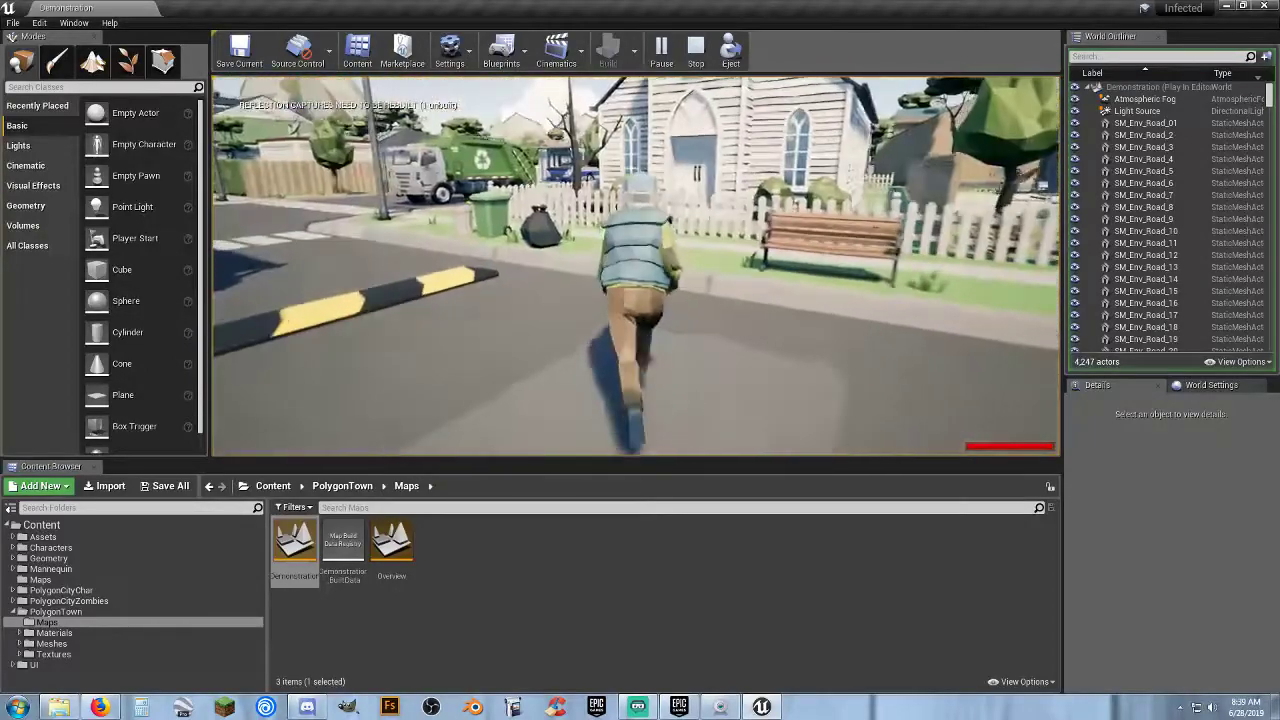
key("w")
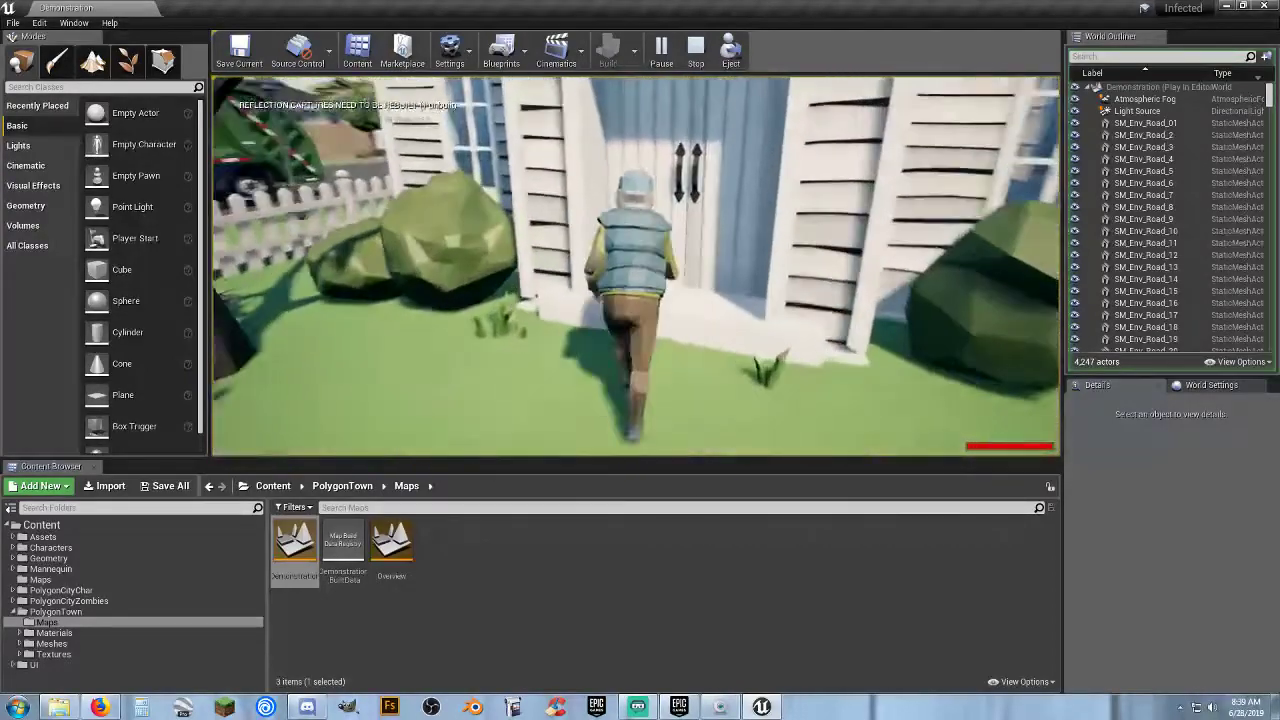
key("s")
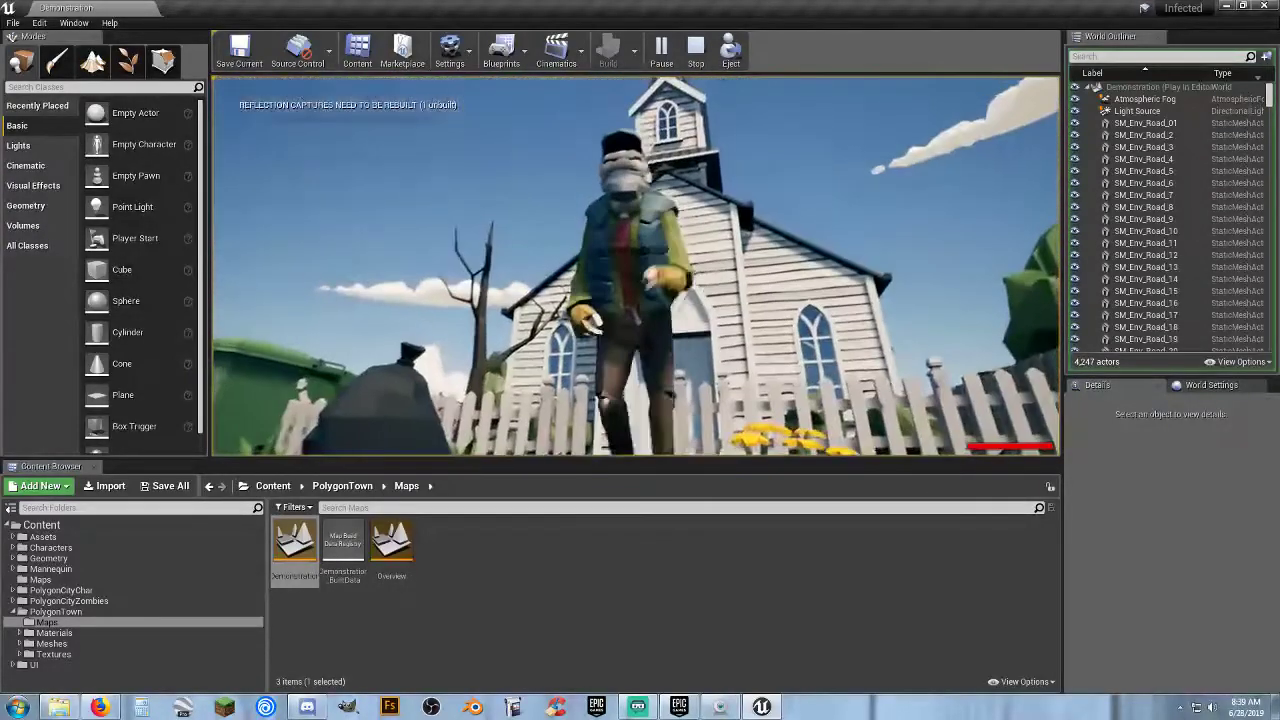
- Run back to the intersection and along the side street beside the green garbage truck, on to the parked white sports car
key("w")
key("w")
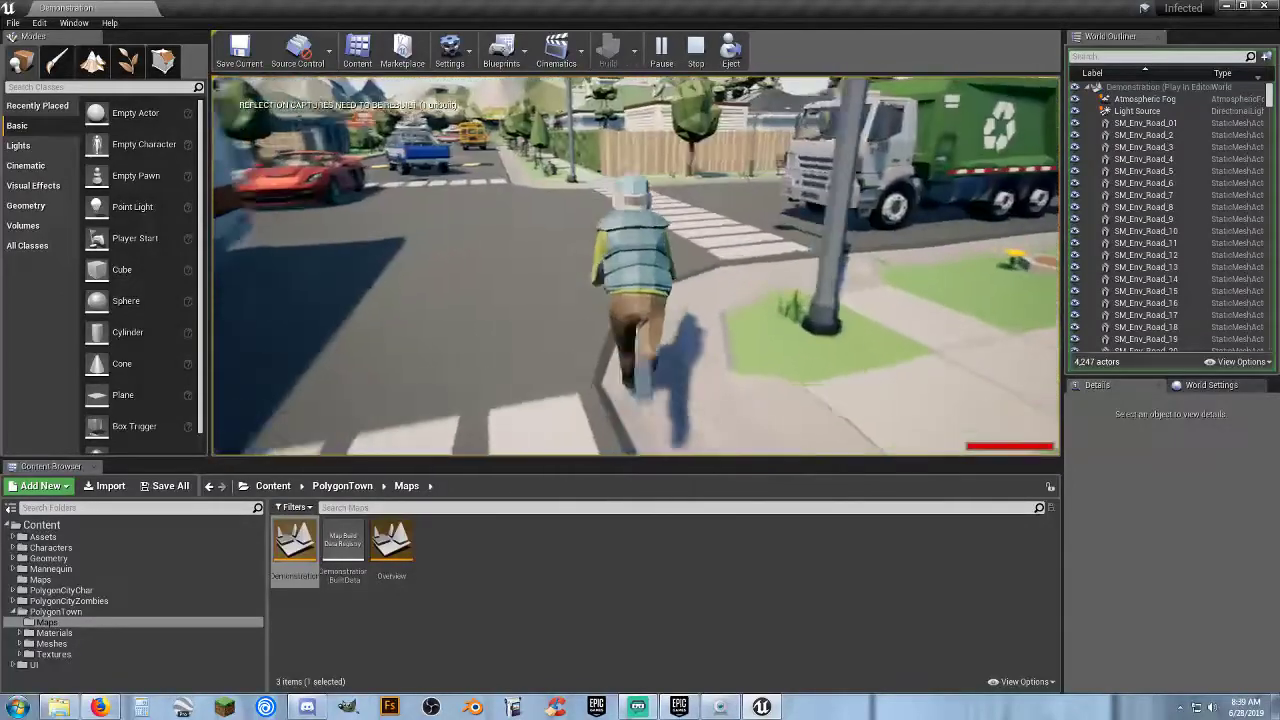
key("w")
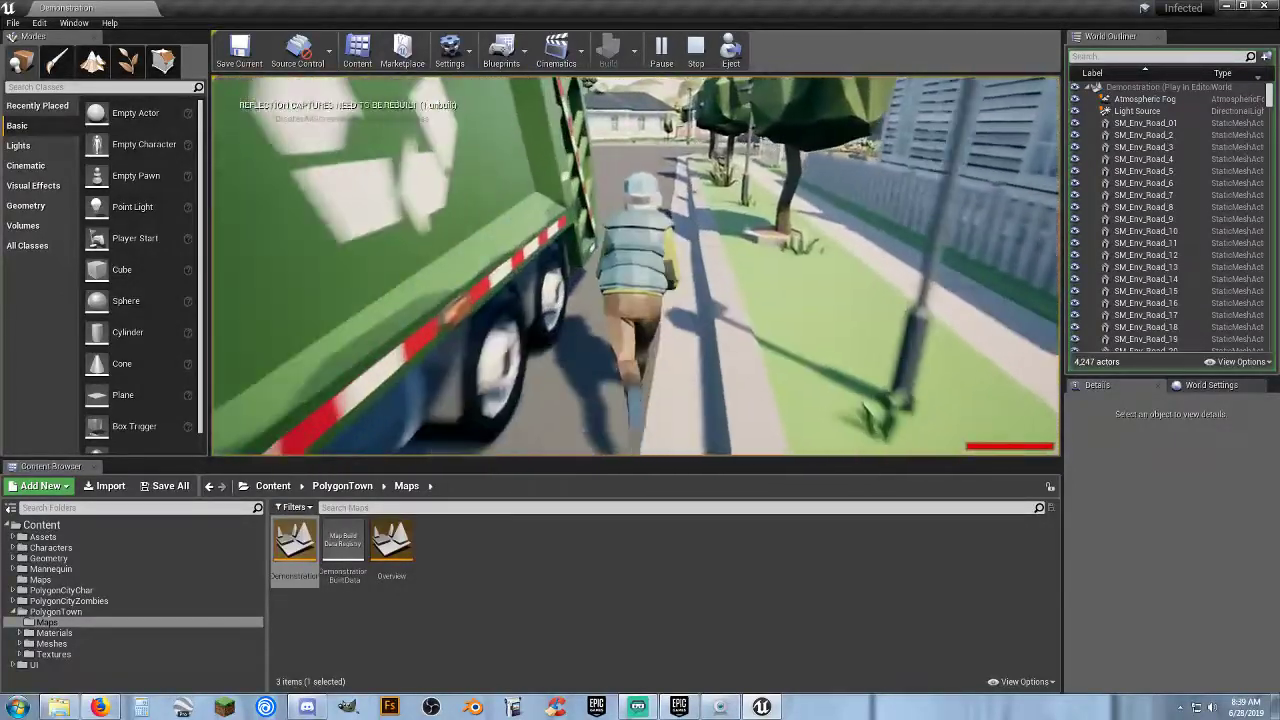
key("w")
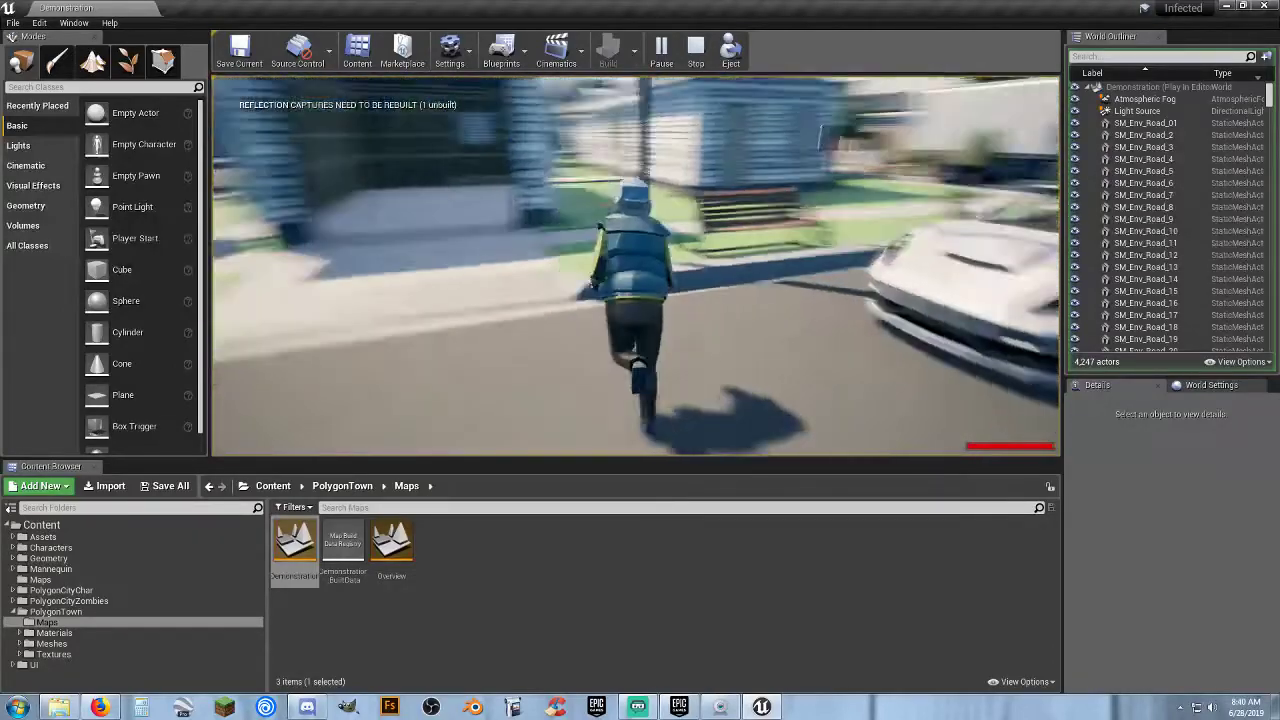
- Run through the streets to the gas station and go into its convenience store through the open front entrance
key("w")
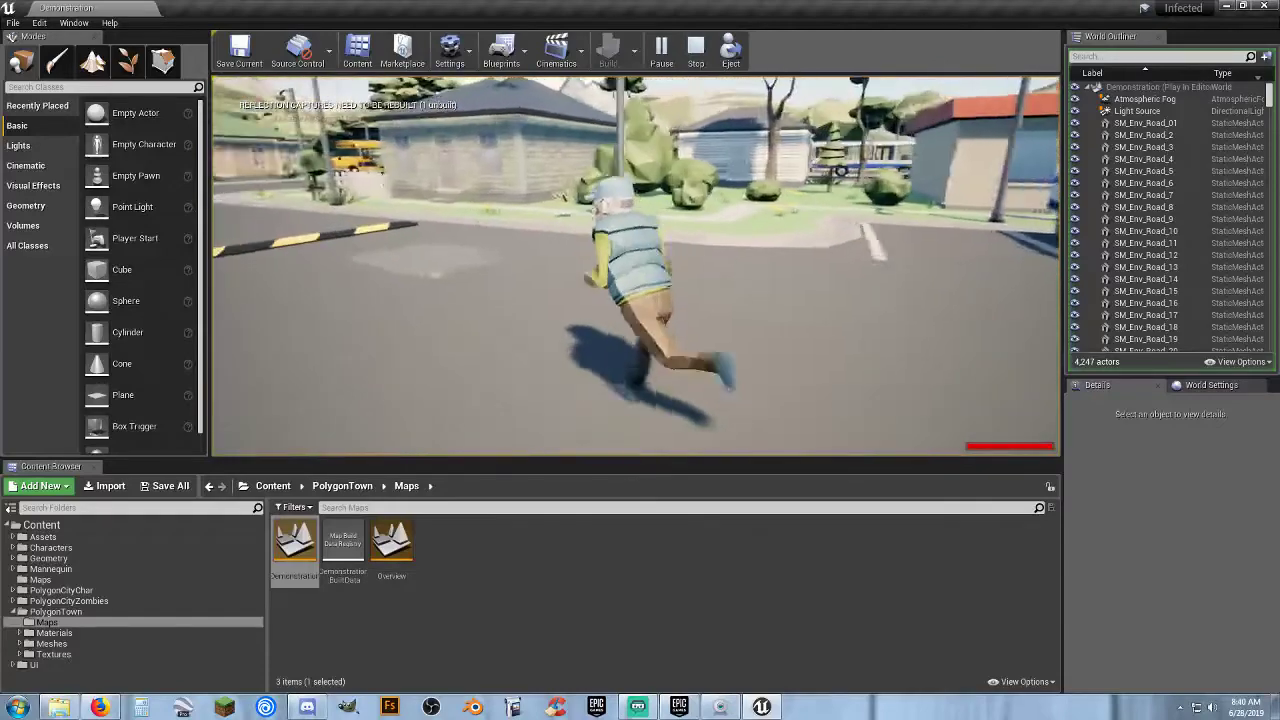
key("w")
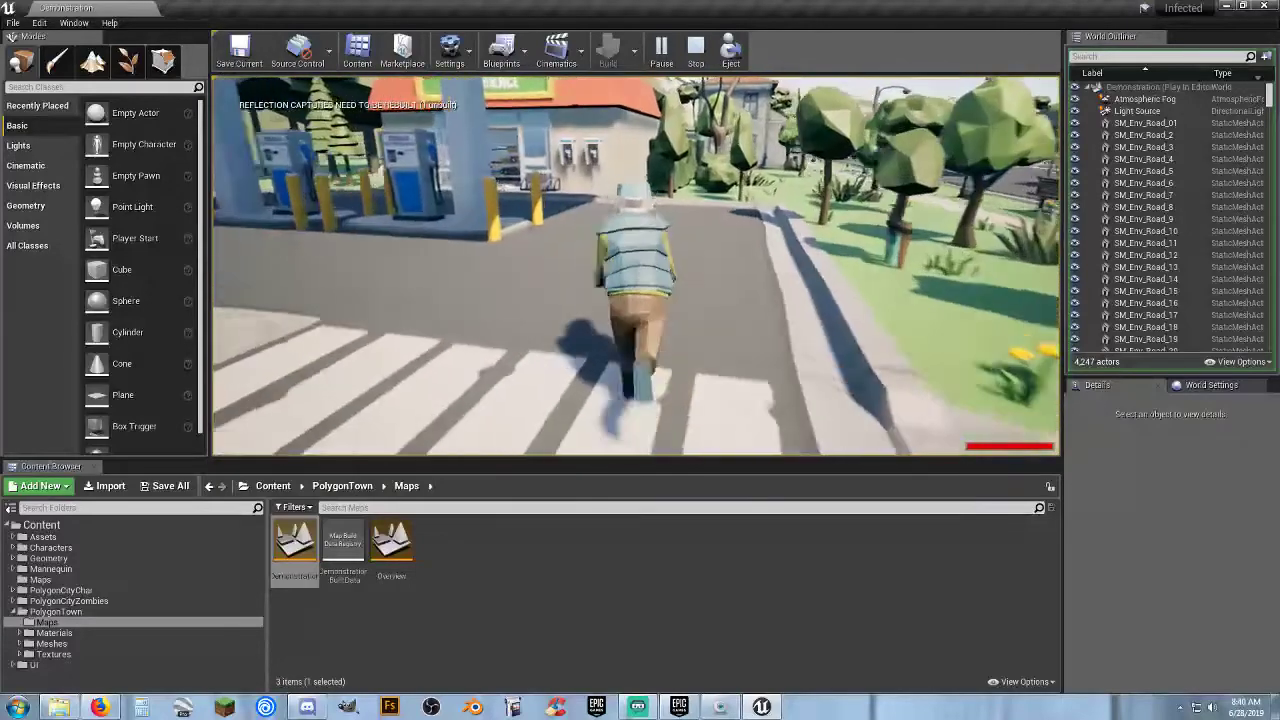
key("w")
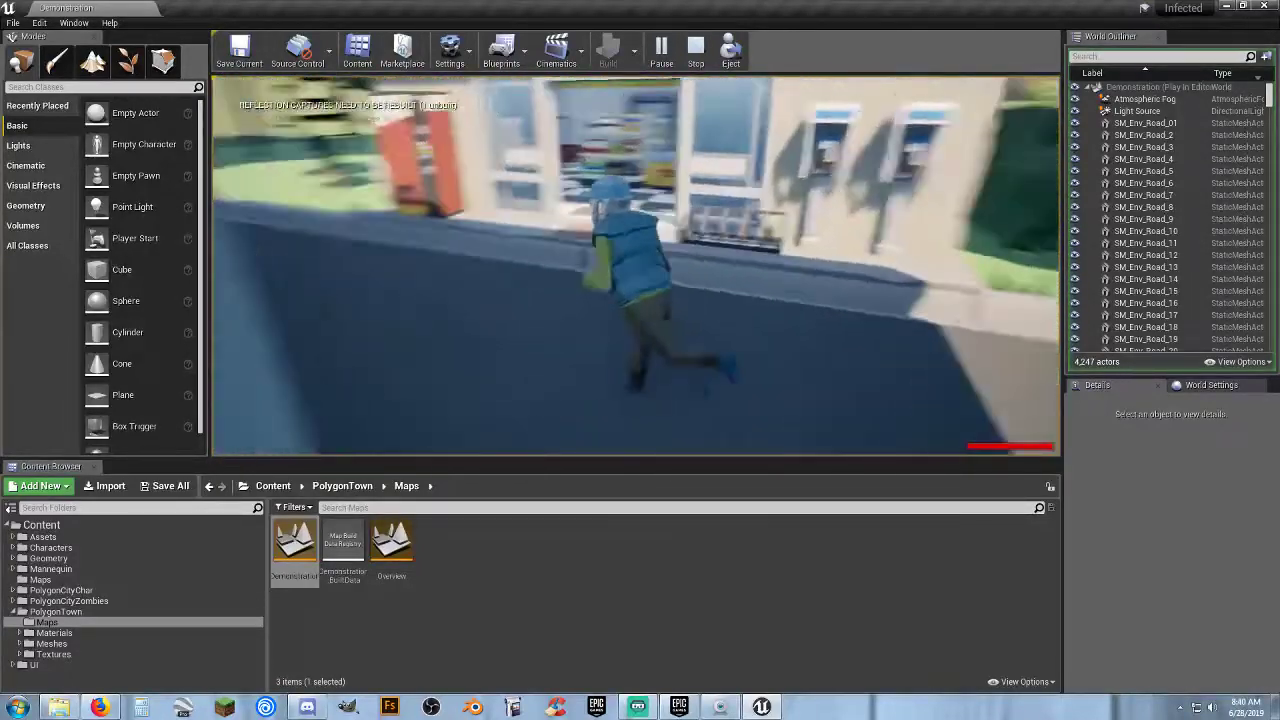
key("w")
key("s")
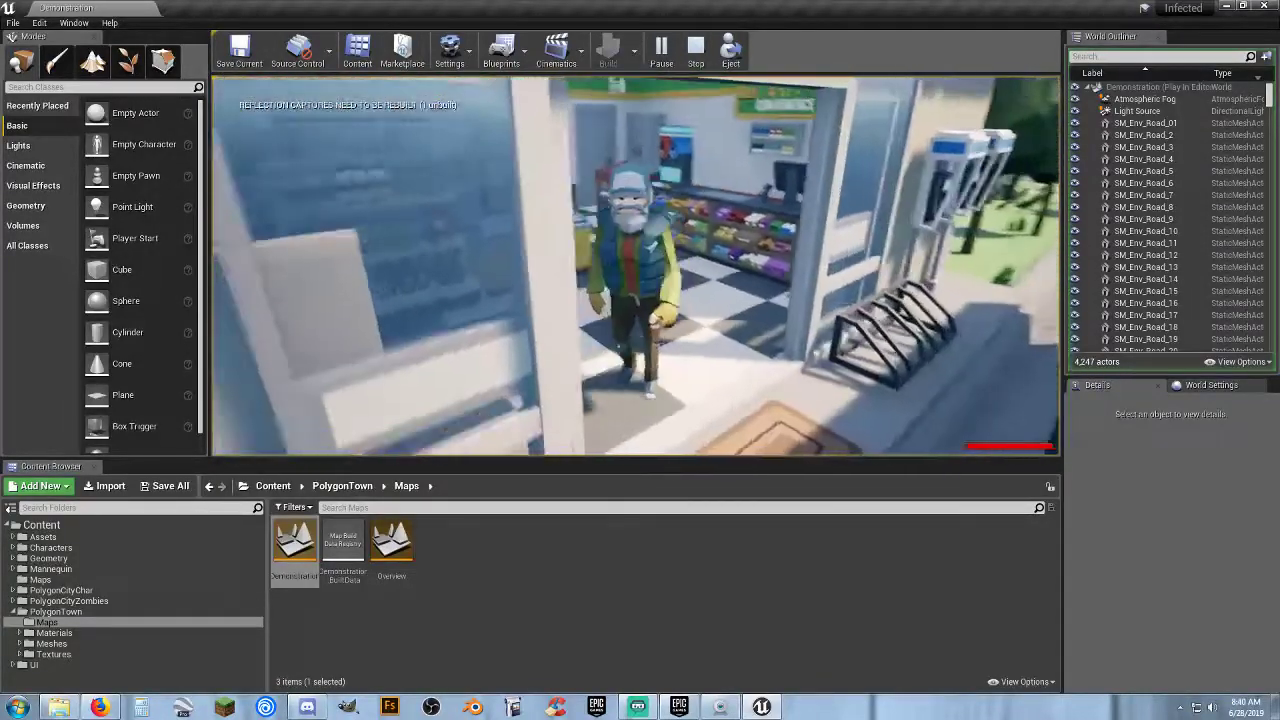
- Run from the convenience store to the intersection by the fire truck, look around from the crosswalk and end the play session
key("w")
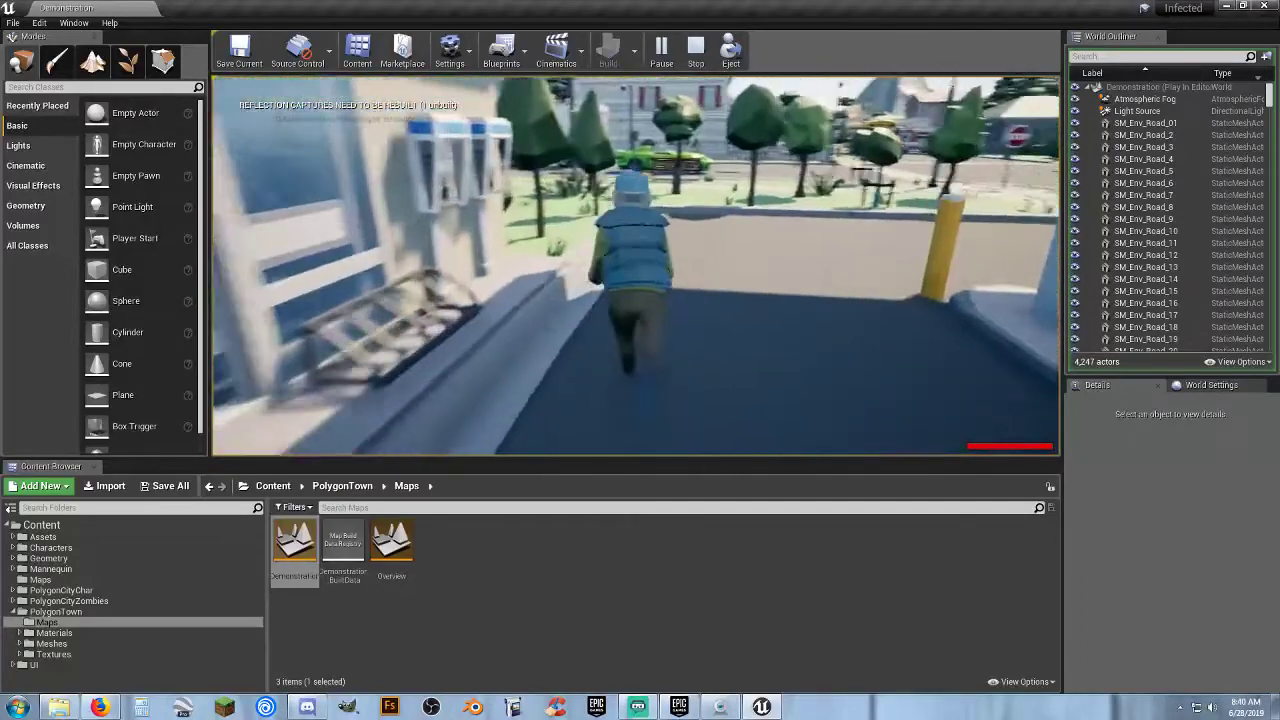
key("w")
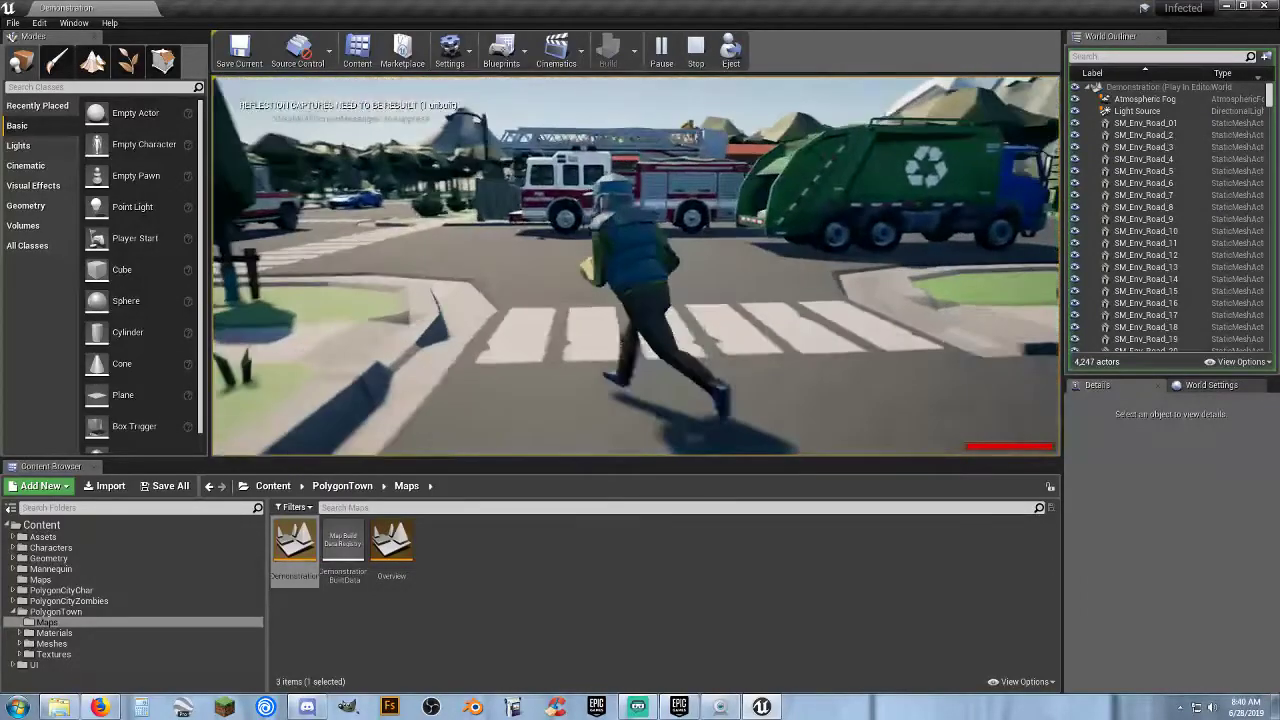
key("w")
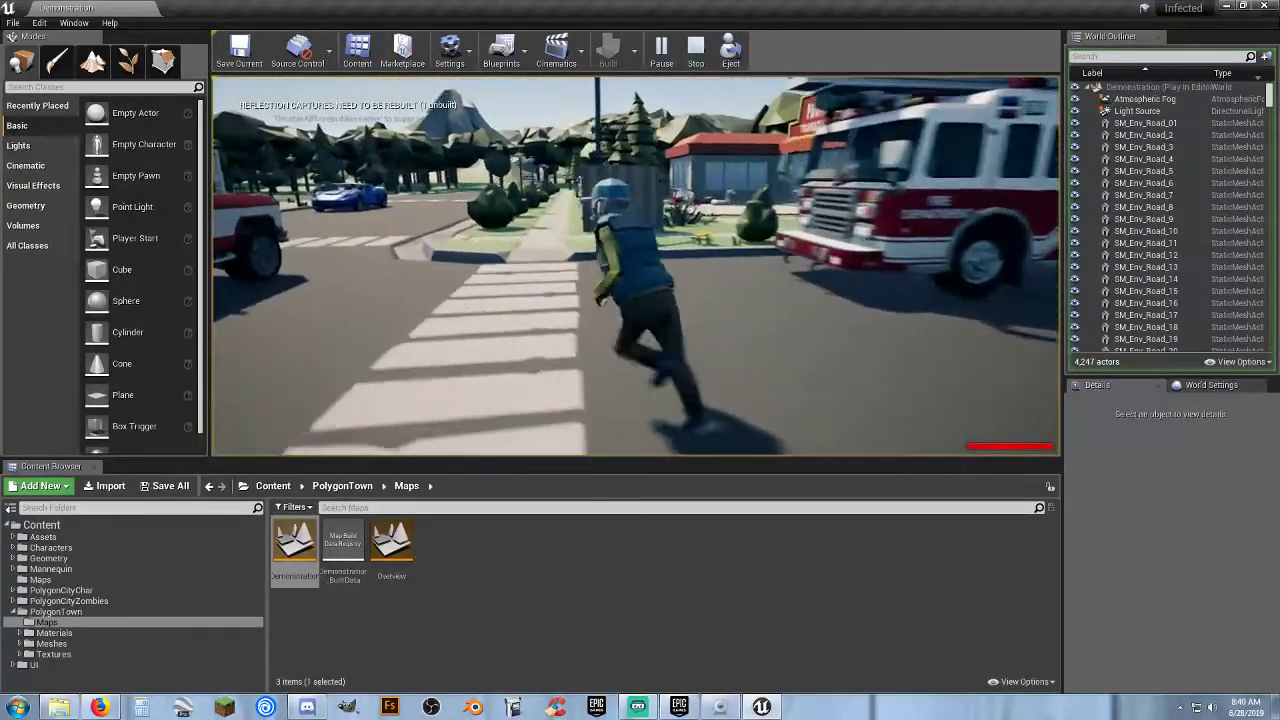
key("w")
key("s")
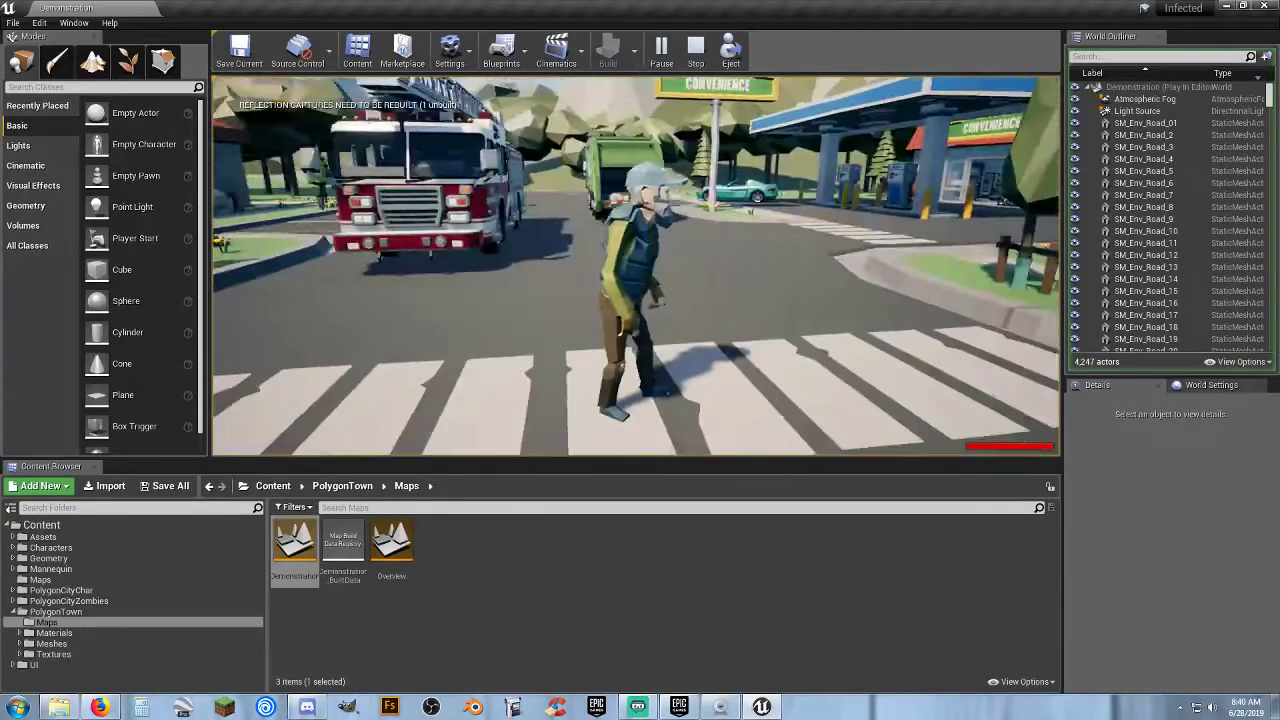
key("s")
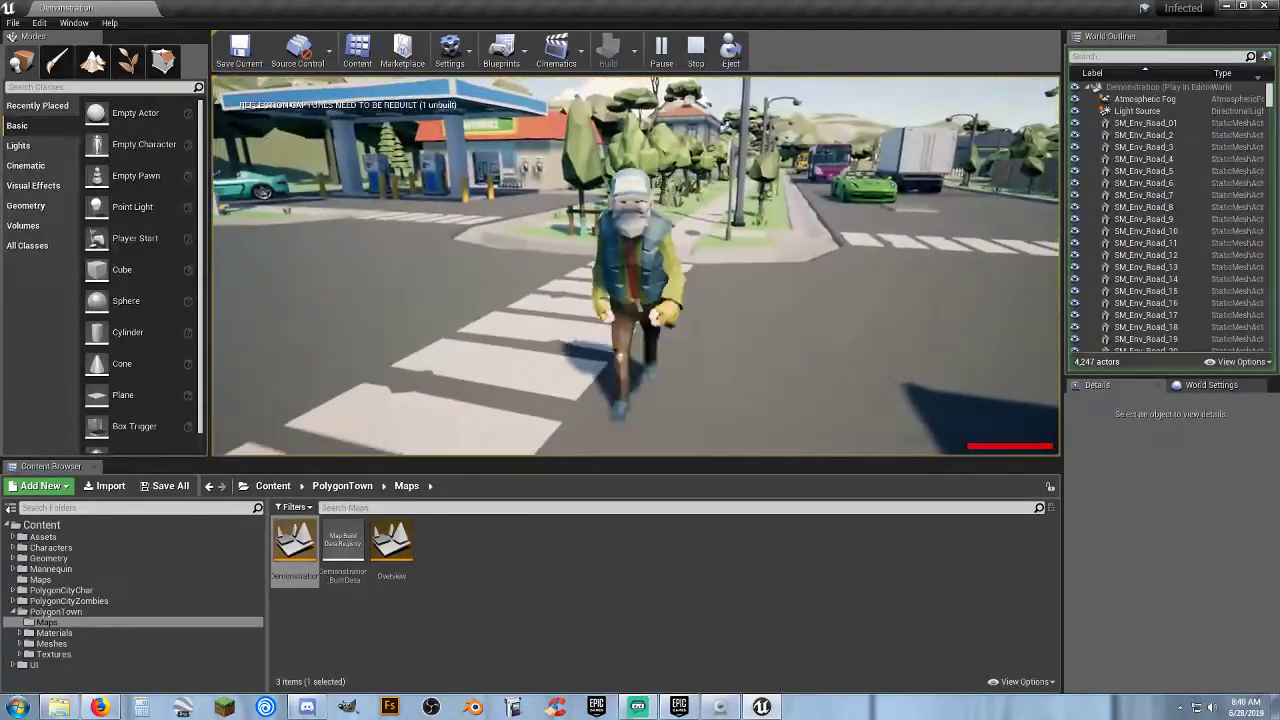
key("w")
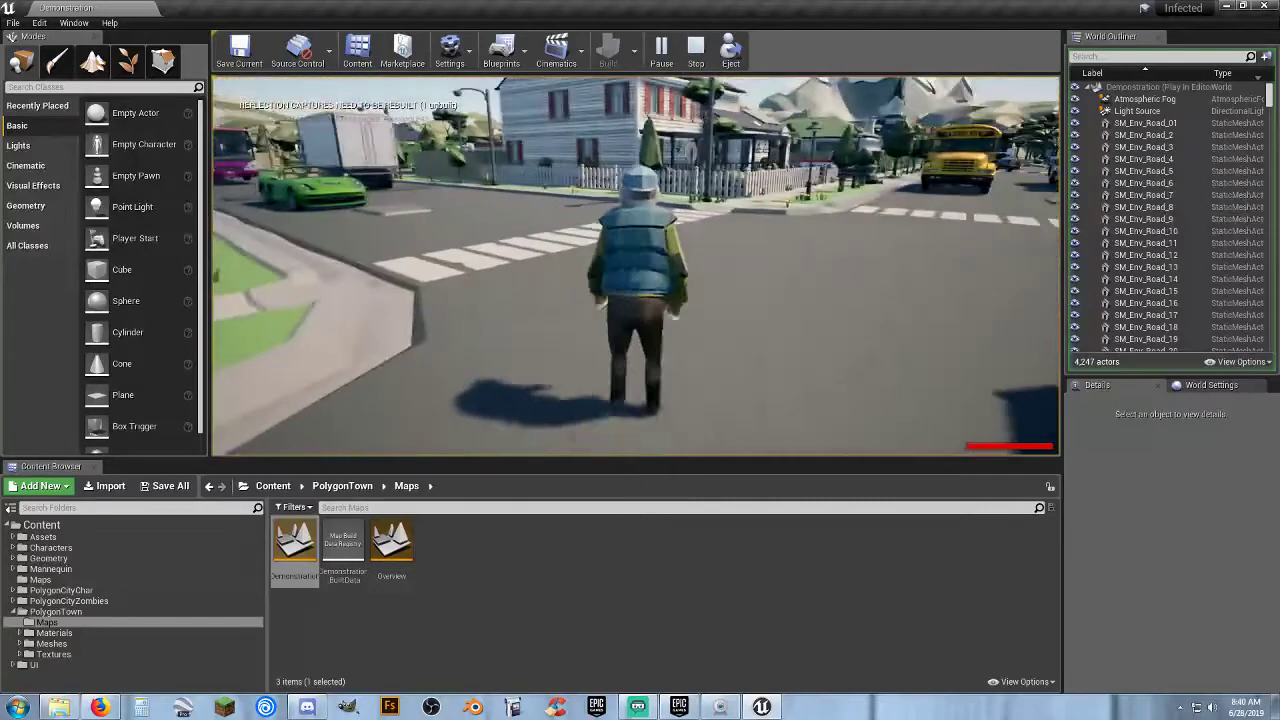
key("Escape")
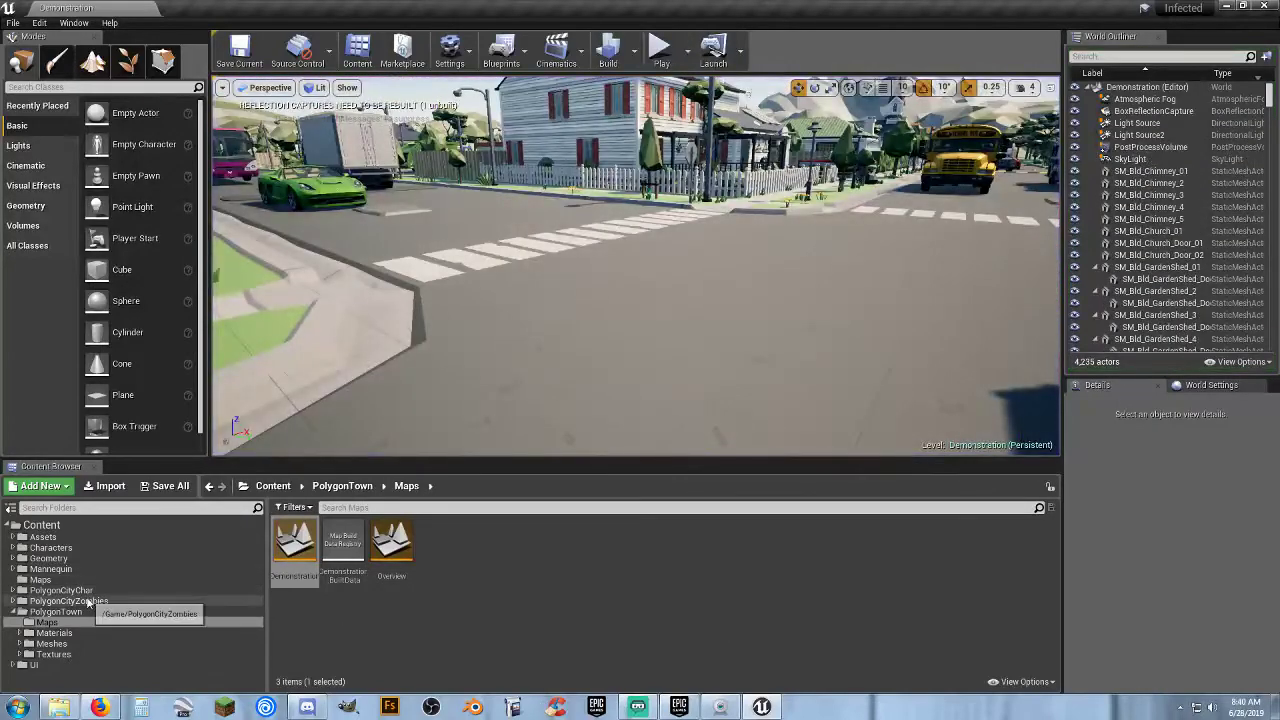
- Open the Characters folder under PolygonCityZombies Meshes and look through its zombie skeletal meshes, including the hot dog suit and roadworker
double_click(88, 601)
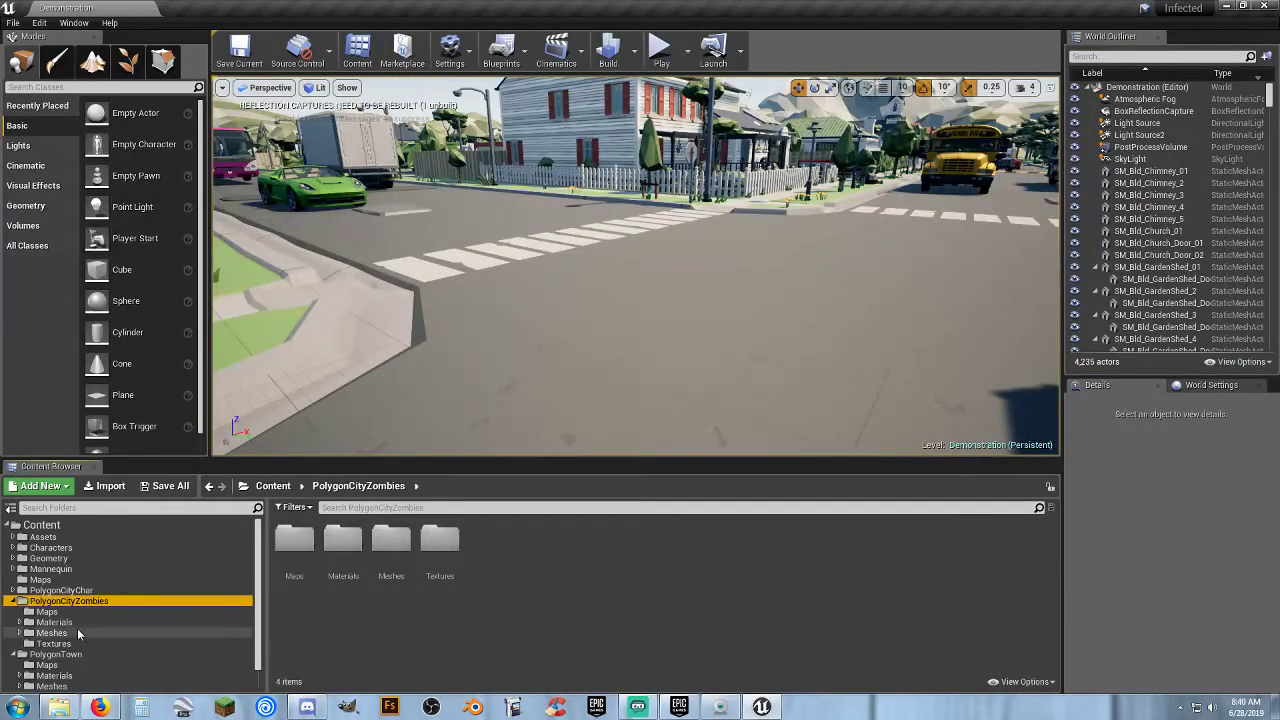
left_click(74, 629)
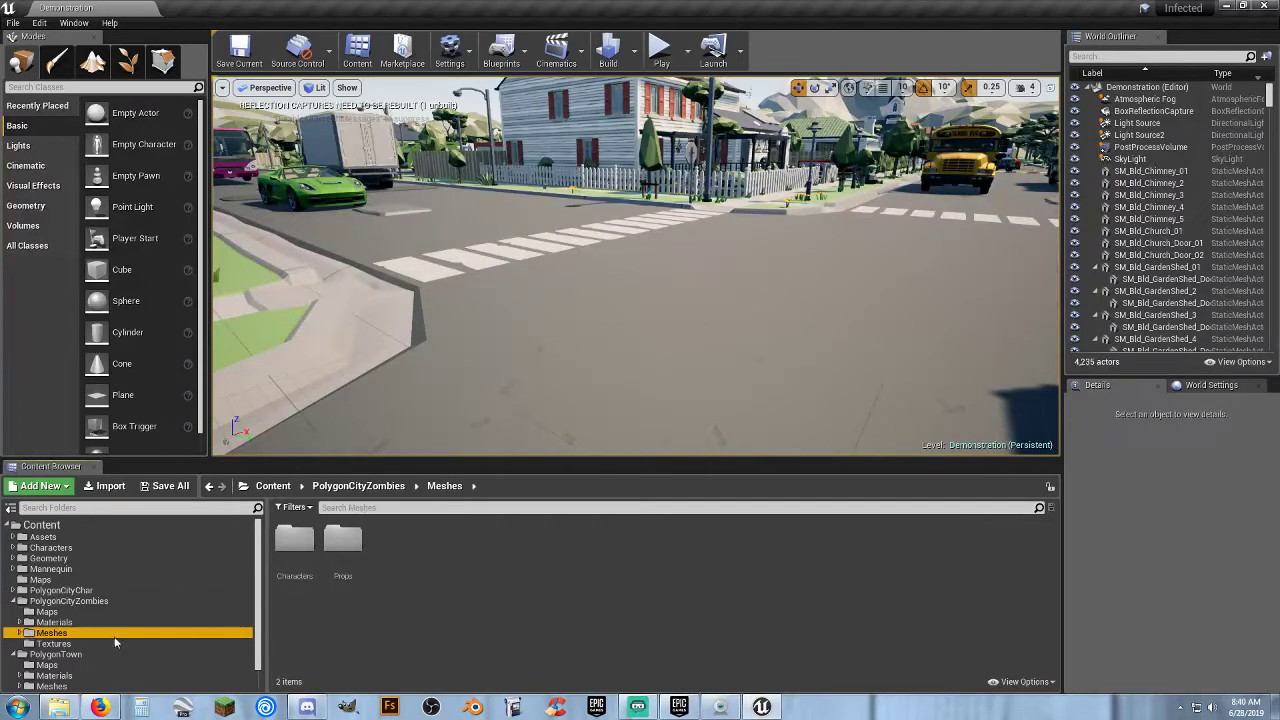
double_click(300, 577)
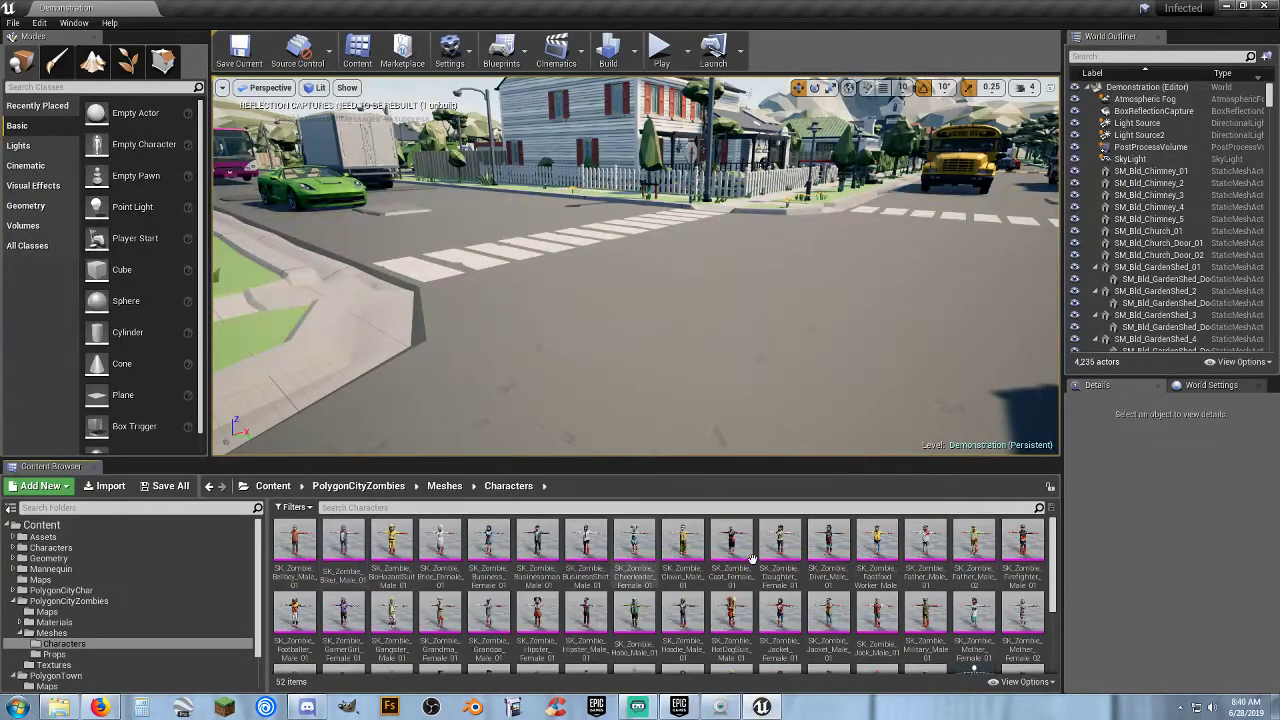
scroll(1006, 575, "down", 3)
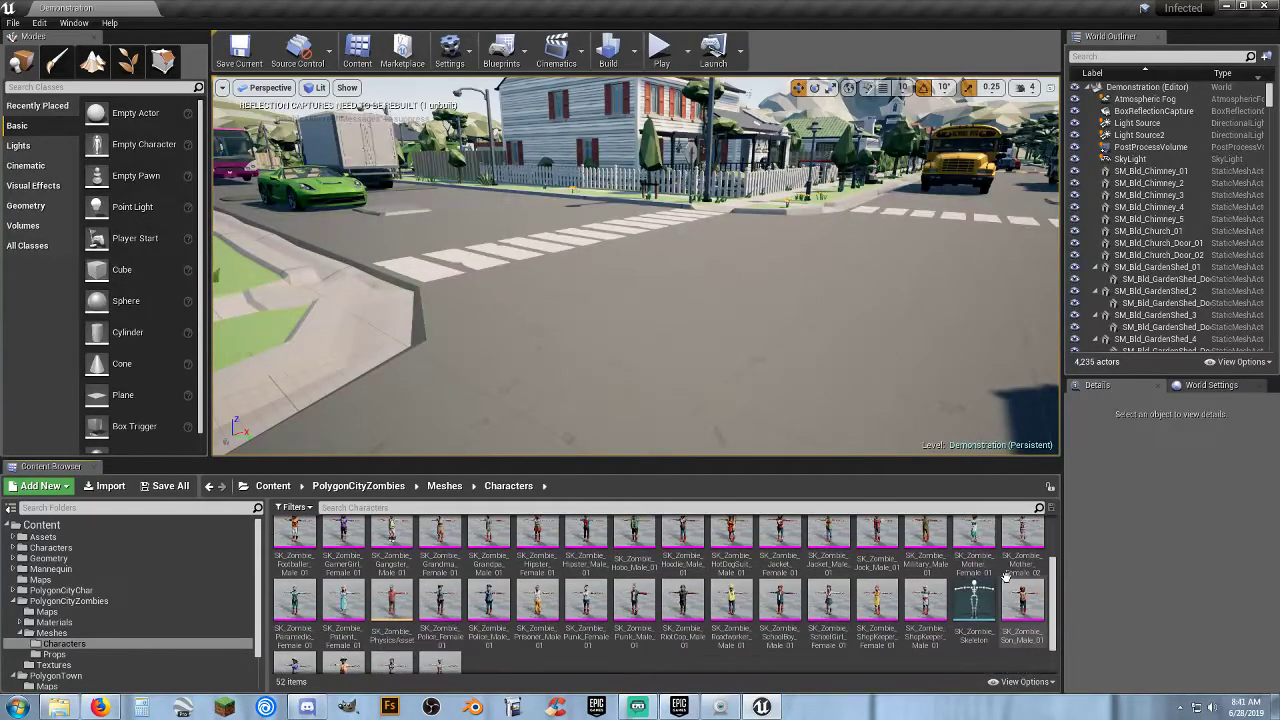
scroll(1006, 577, "down", 2)
scroll(857, 600, "up", 2)
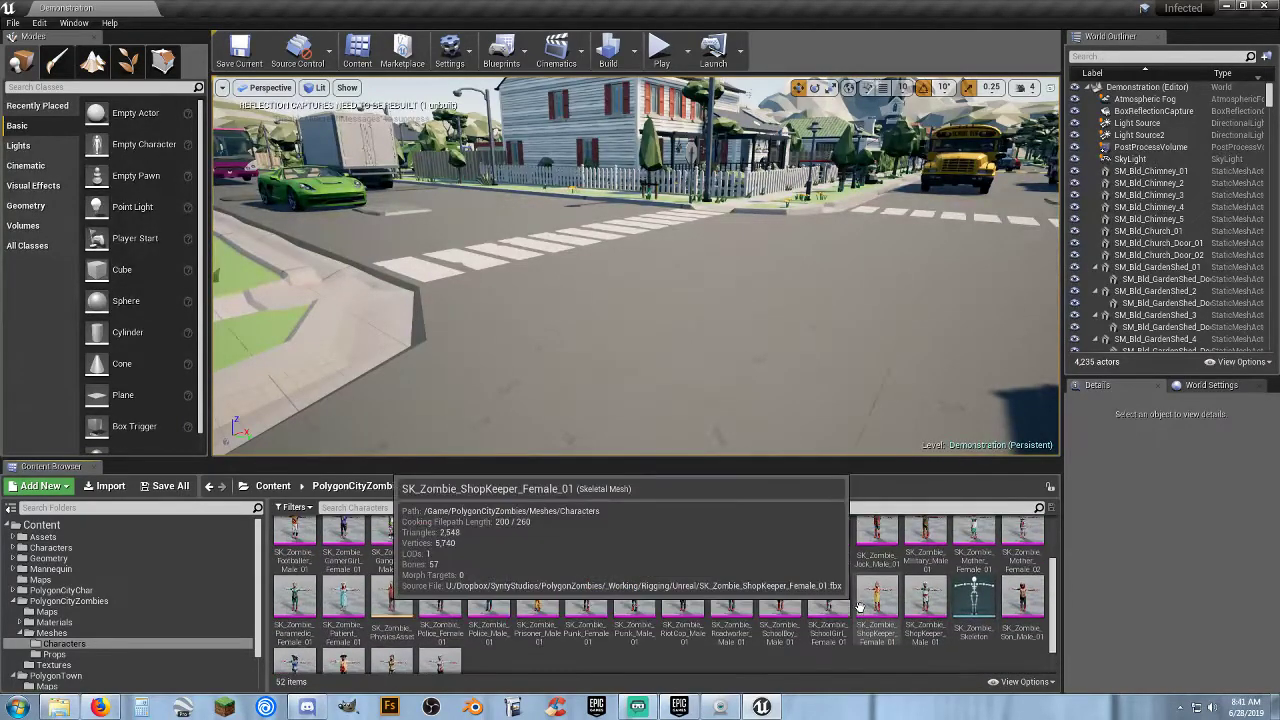
scroll(860, 607, "up", 1)
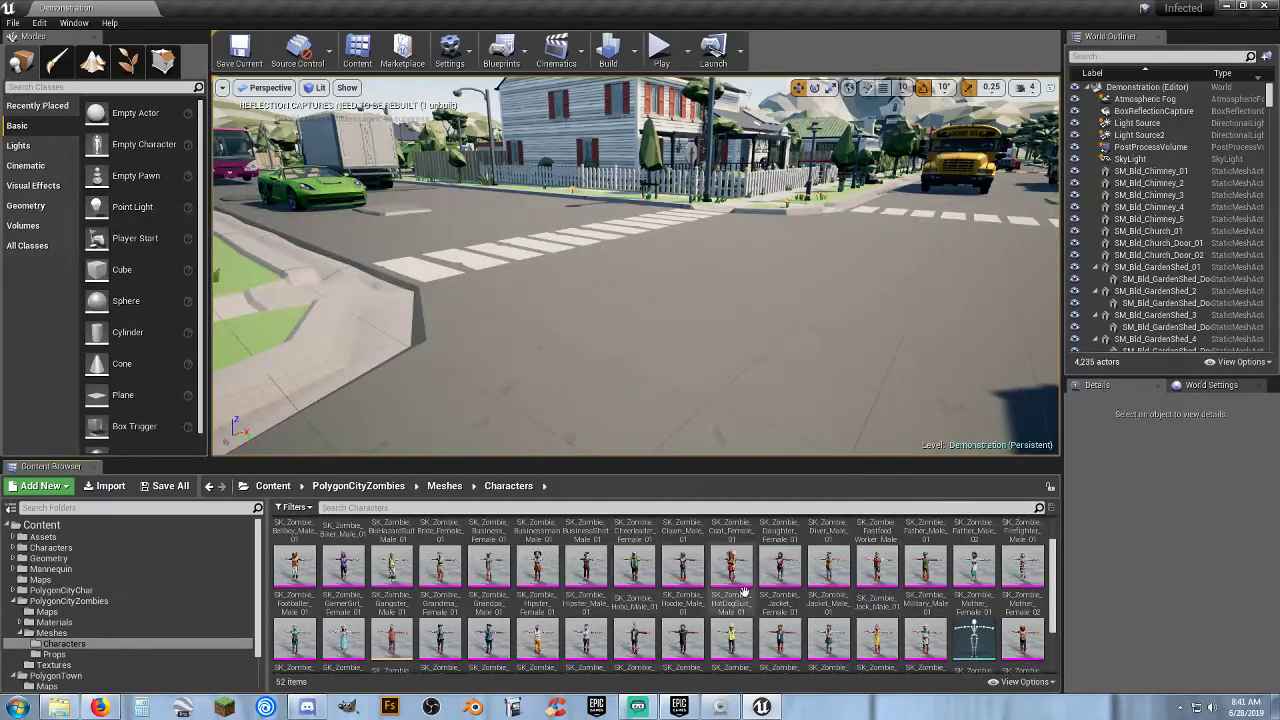
scroll(676, 578, "up", 1)
mouse_move(809, 610)
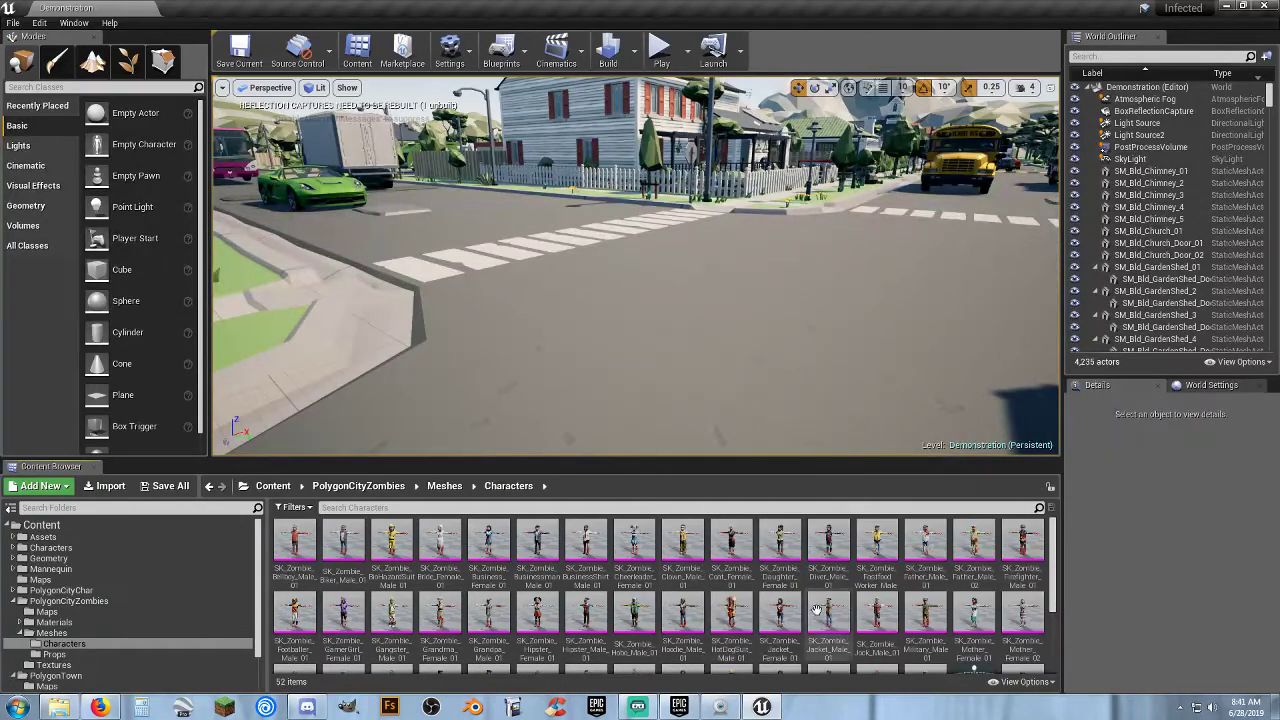
mouse_move(731, 615)
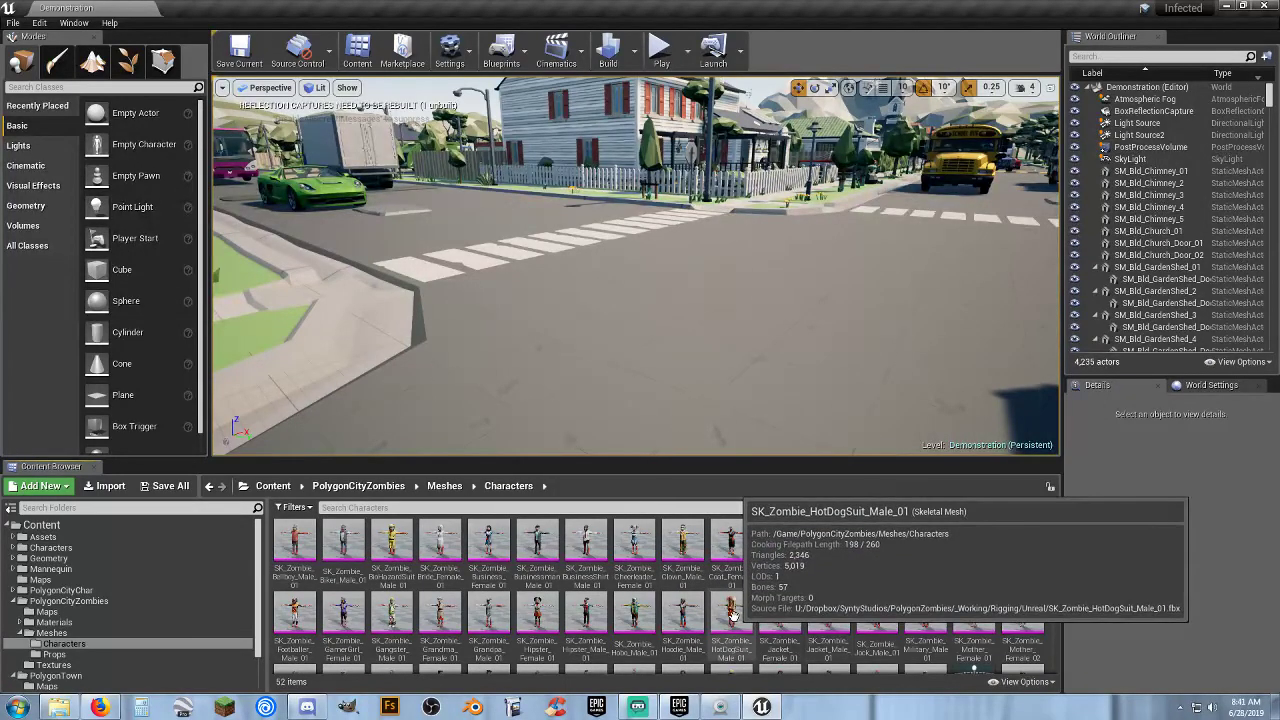
scroll(731, 615, "down", 1)
mouse_move(718, 594)
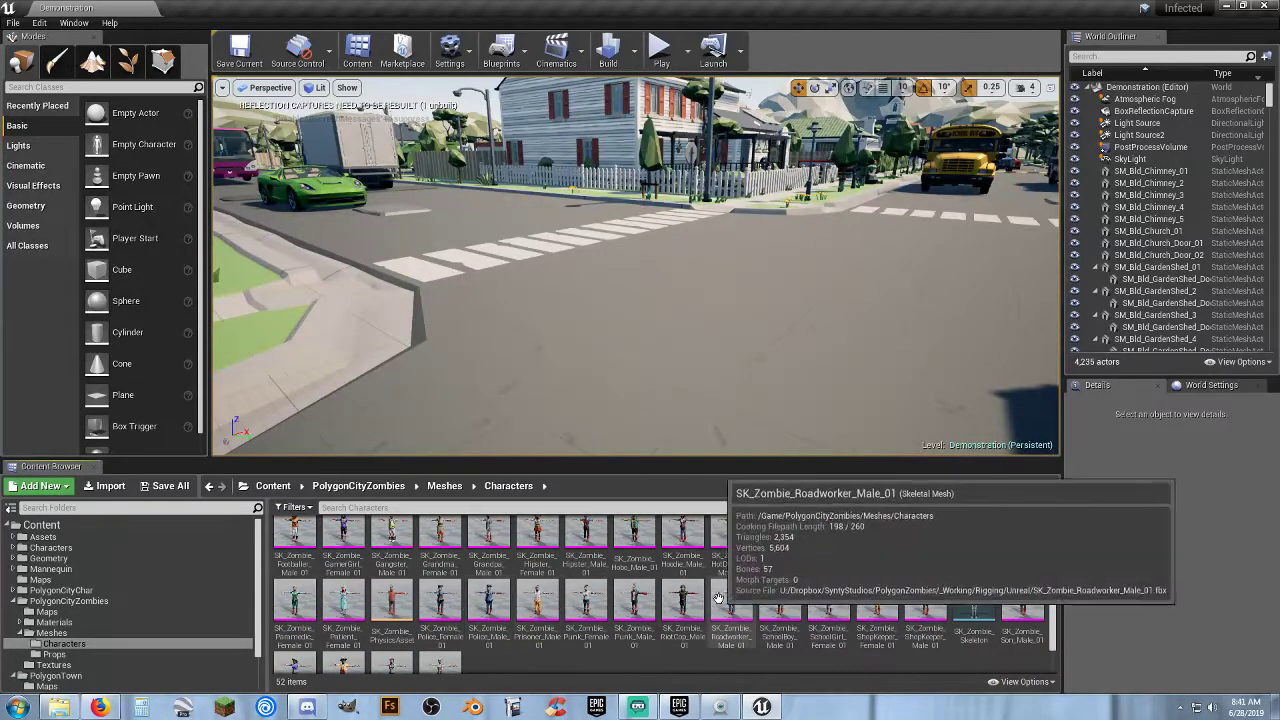
- Open the Characters folder of PolygonCityChar to show its character meshes
left_click(95, 590)
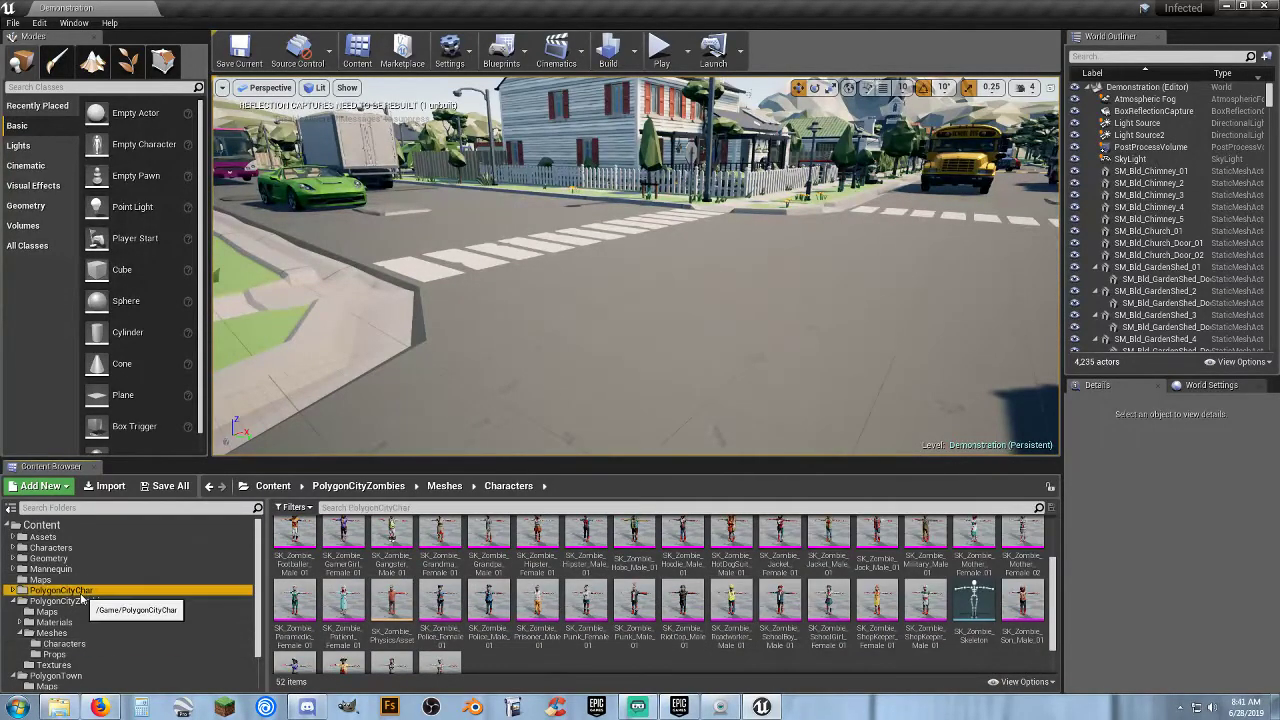
double_click(301, 566)
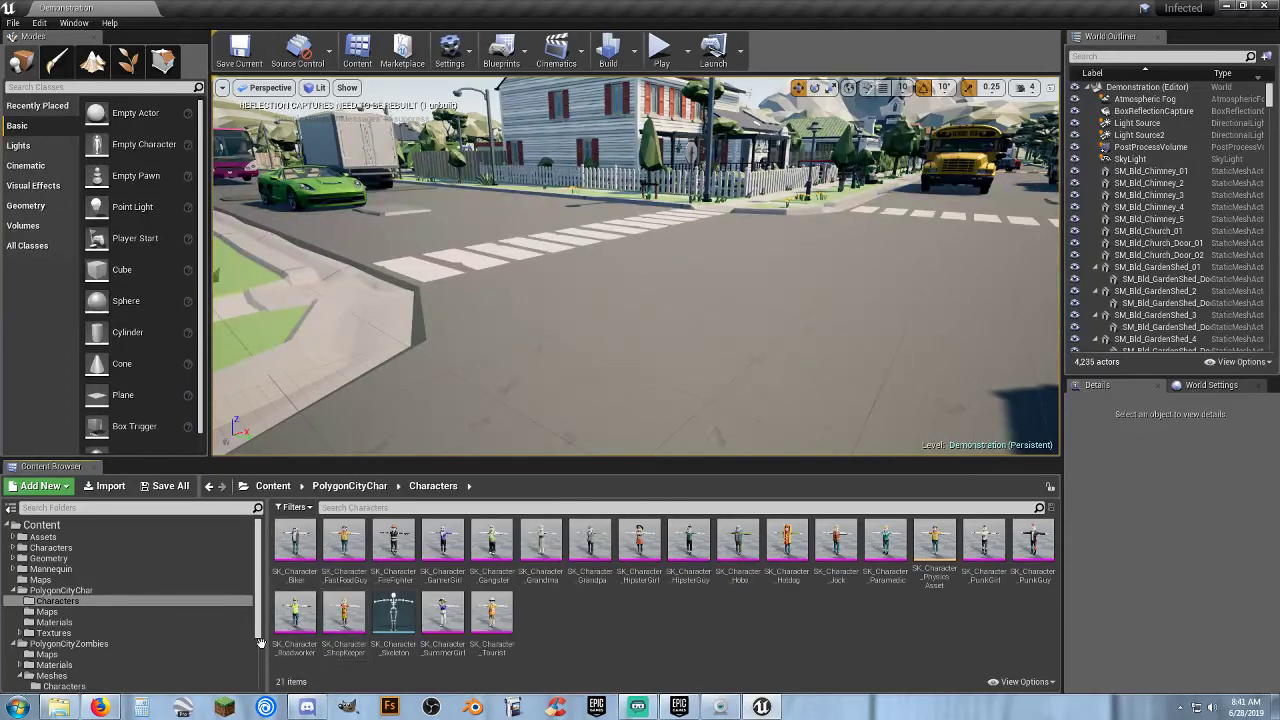
- View the Characters folder under PolygonTown Meshes and return to the PolygonCityZombies Characters folder
scroll(55, 662, "down", 3)
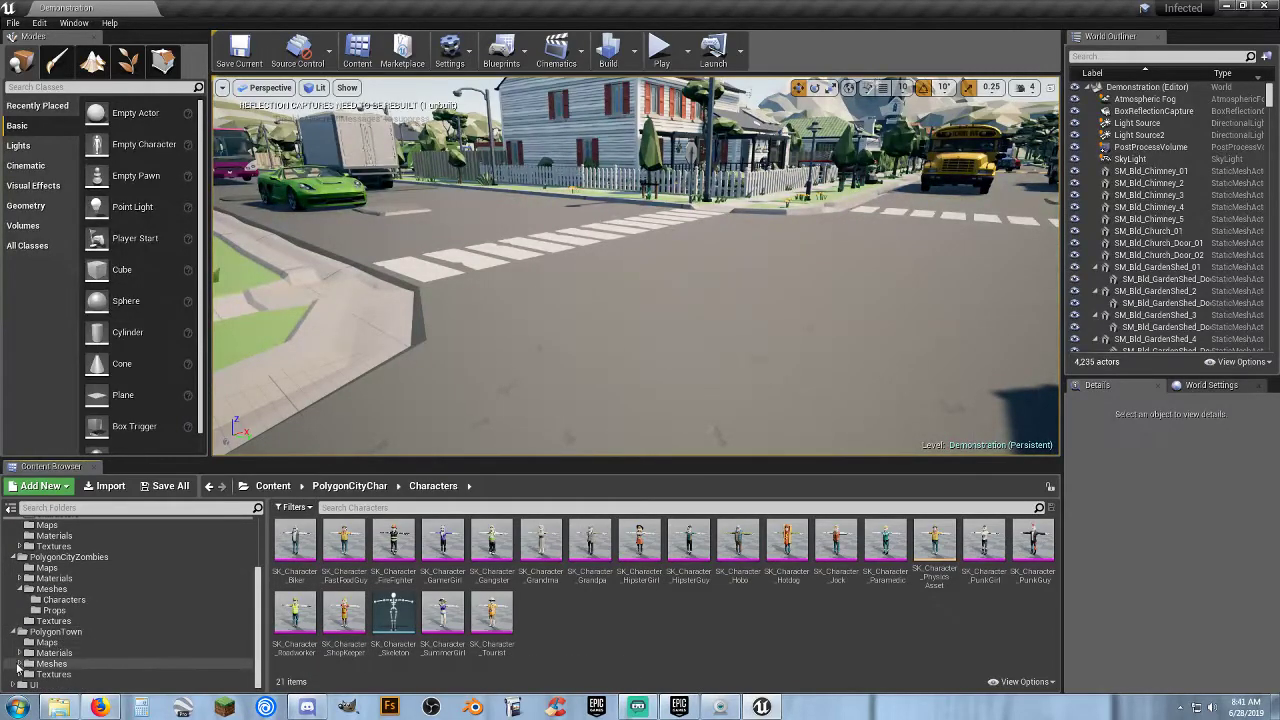
left_click(20, 665)
scroll(40, 668, "down", 1)
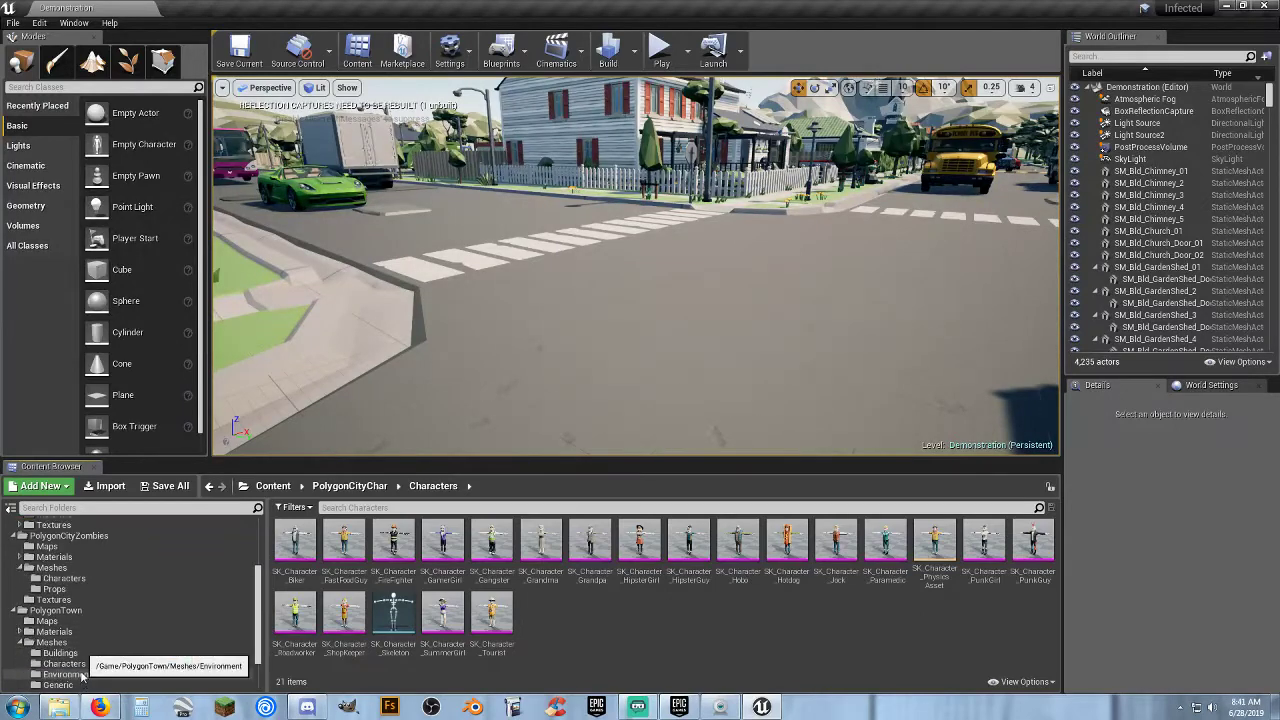
left_click(78, 664)
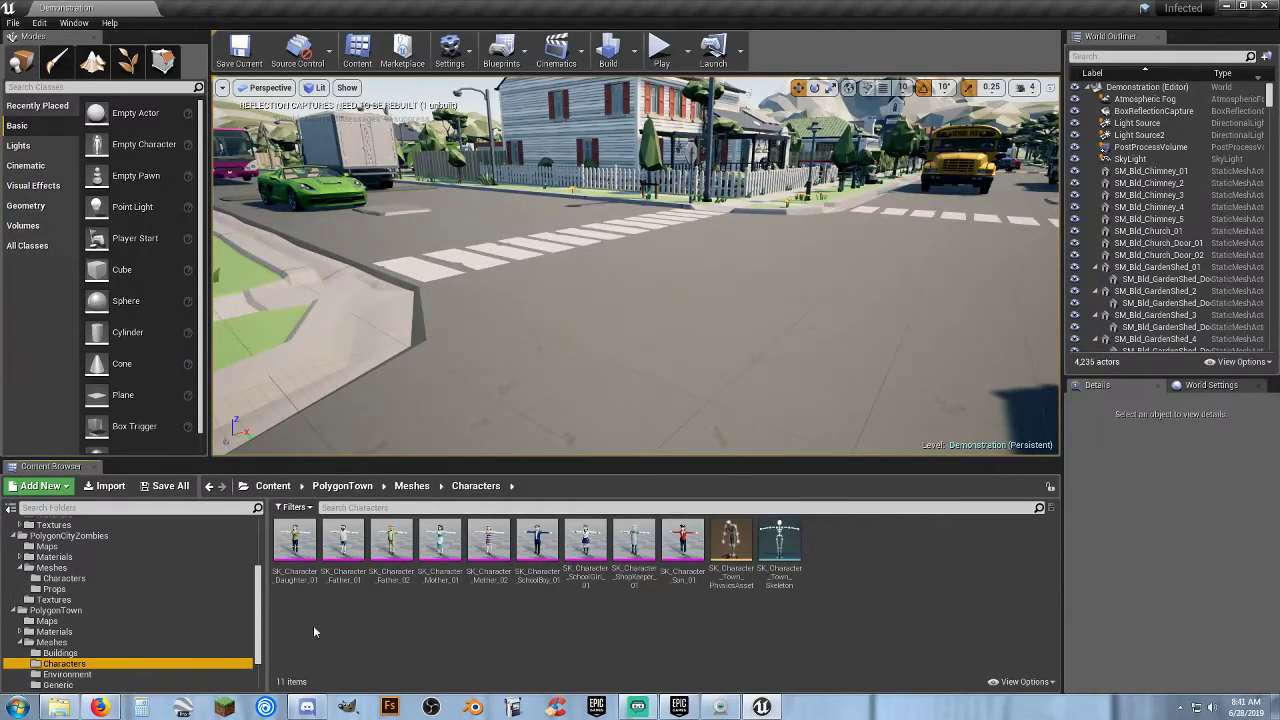
left_click(60, 578)
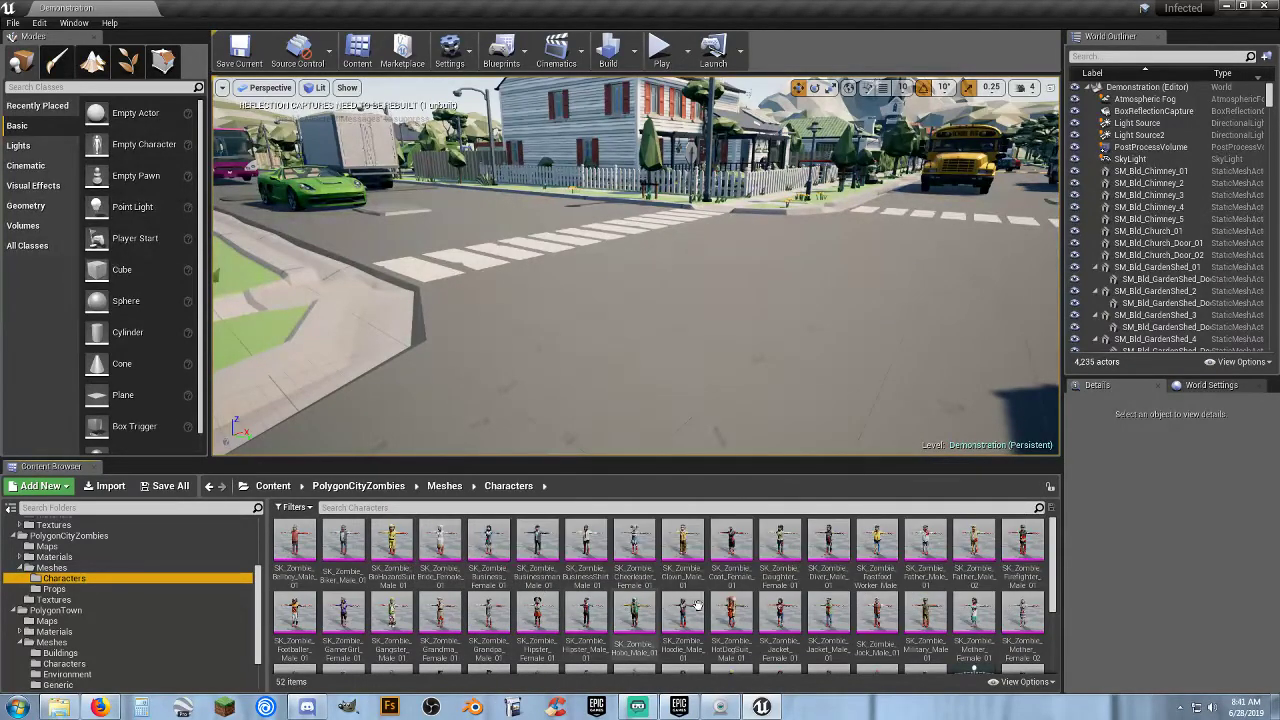
- Open the SK_Zombie_HotDogSuit_Male_01 skeletal mesh, view the hot dog zombie up close from an angle, and close its editor
scroll(822, 556, "down", 2)
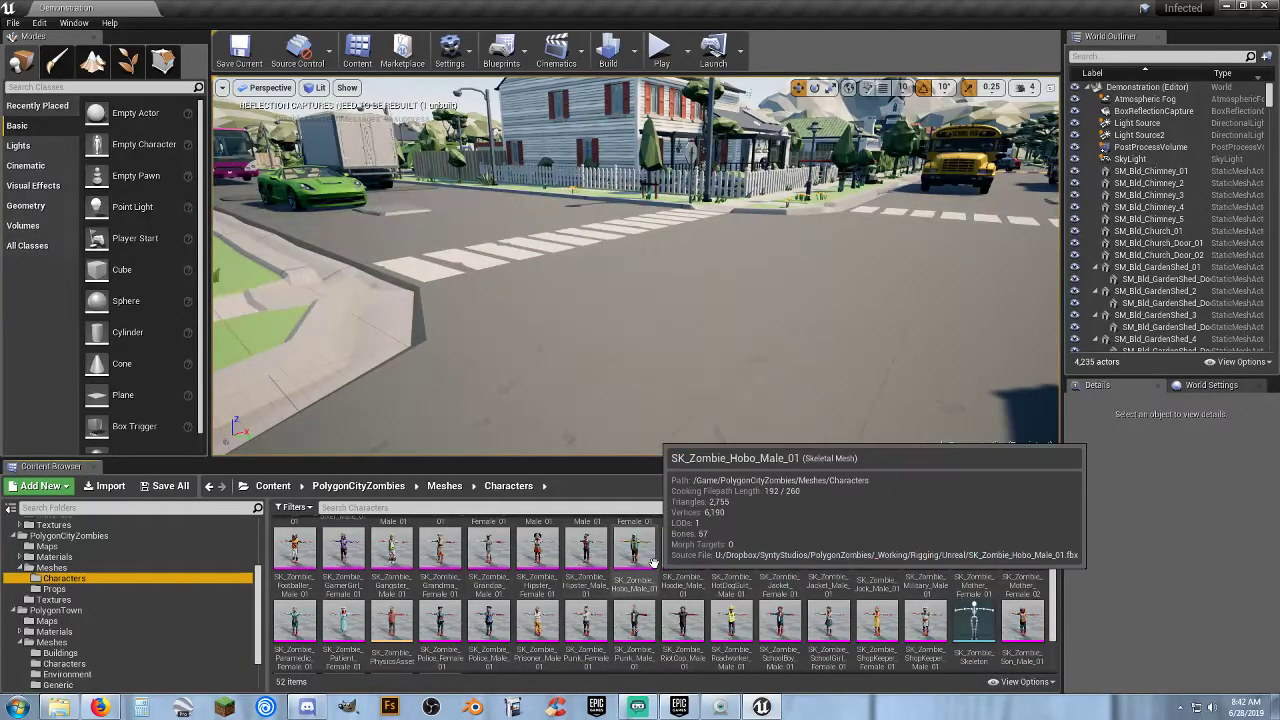
scroll(722, 560, "up", 1)
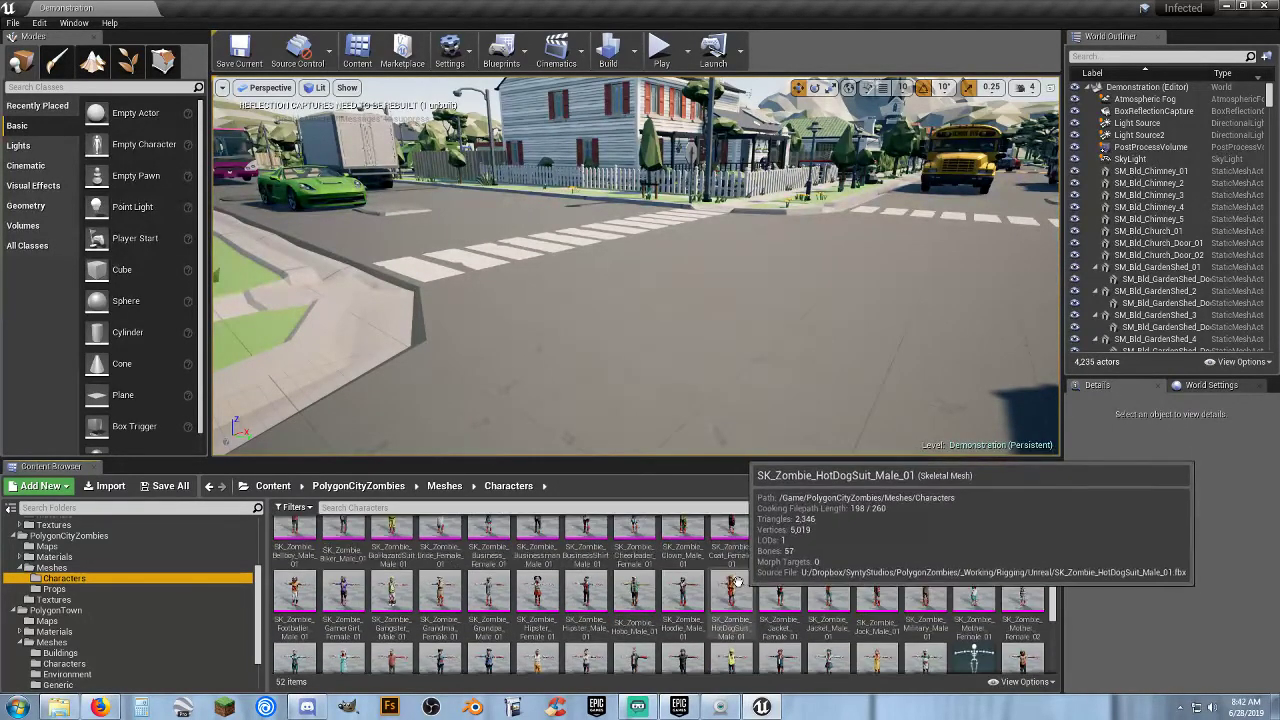
double_click(733, 591)
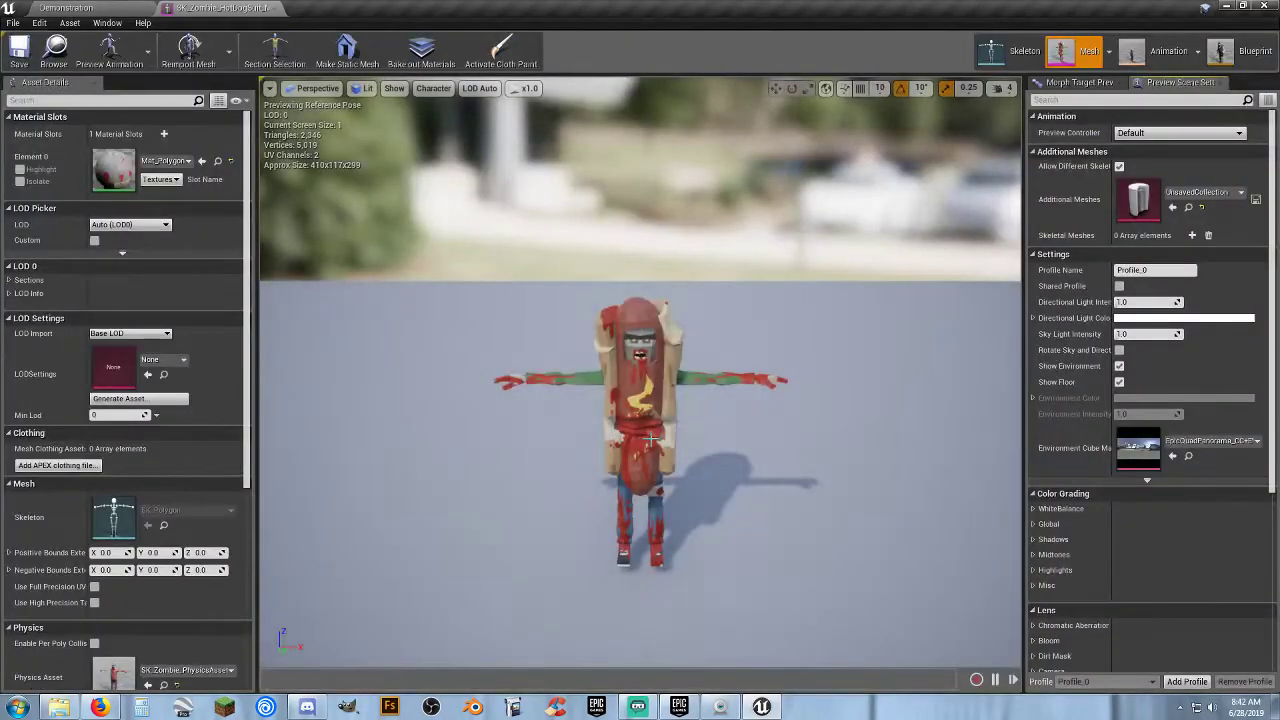
right_click_drag(606, 460, 568, 530)
key("w")
key("s")
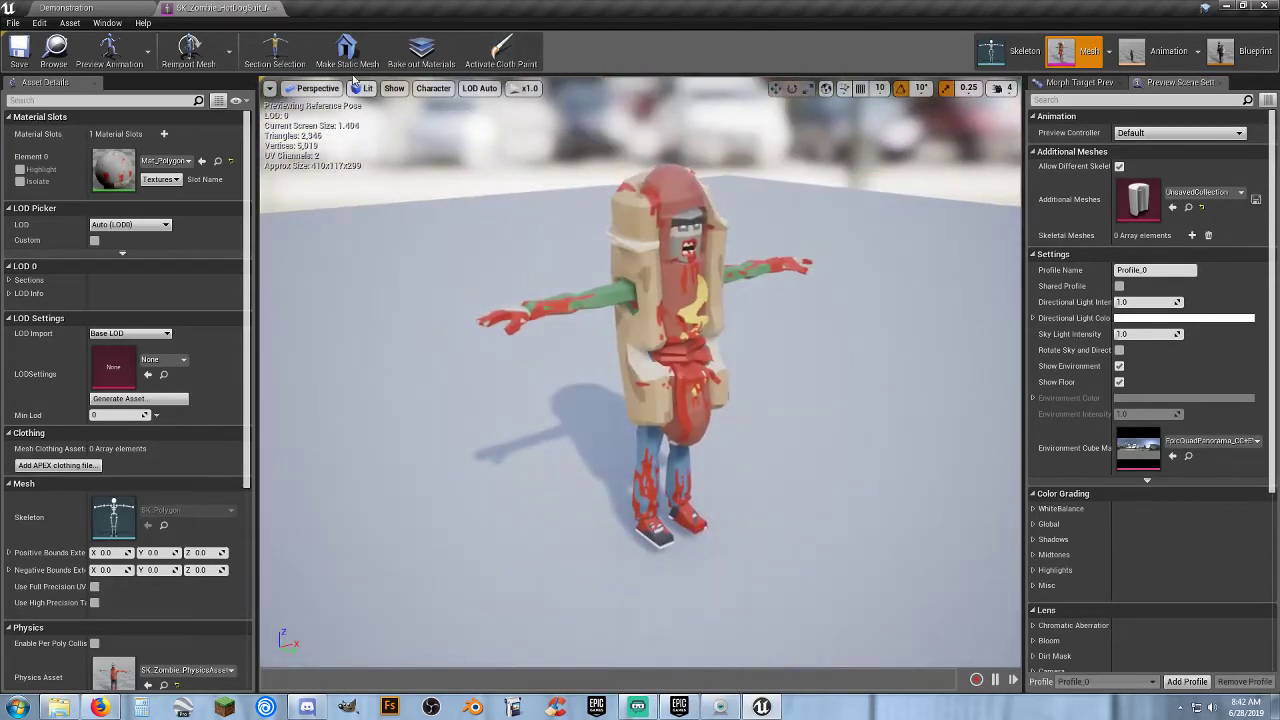
left_click(275, 9)
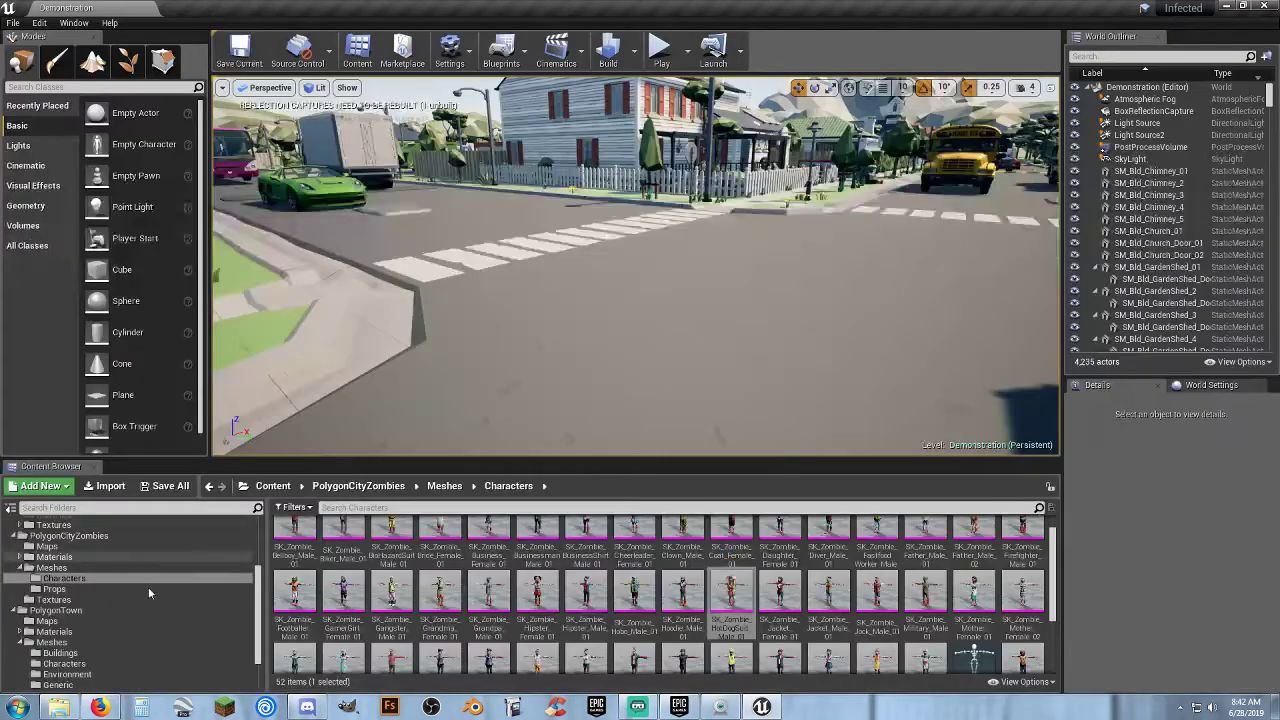
- Open SK_Character_Hotdog from the PolygonCityChar Characters folder, view the mesh from an angle, and close its editor
scroll(110, 612, "down", 2)
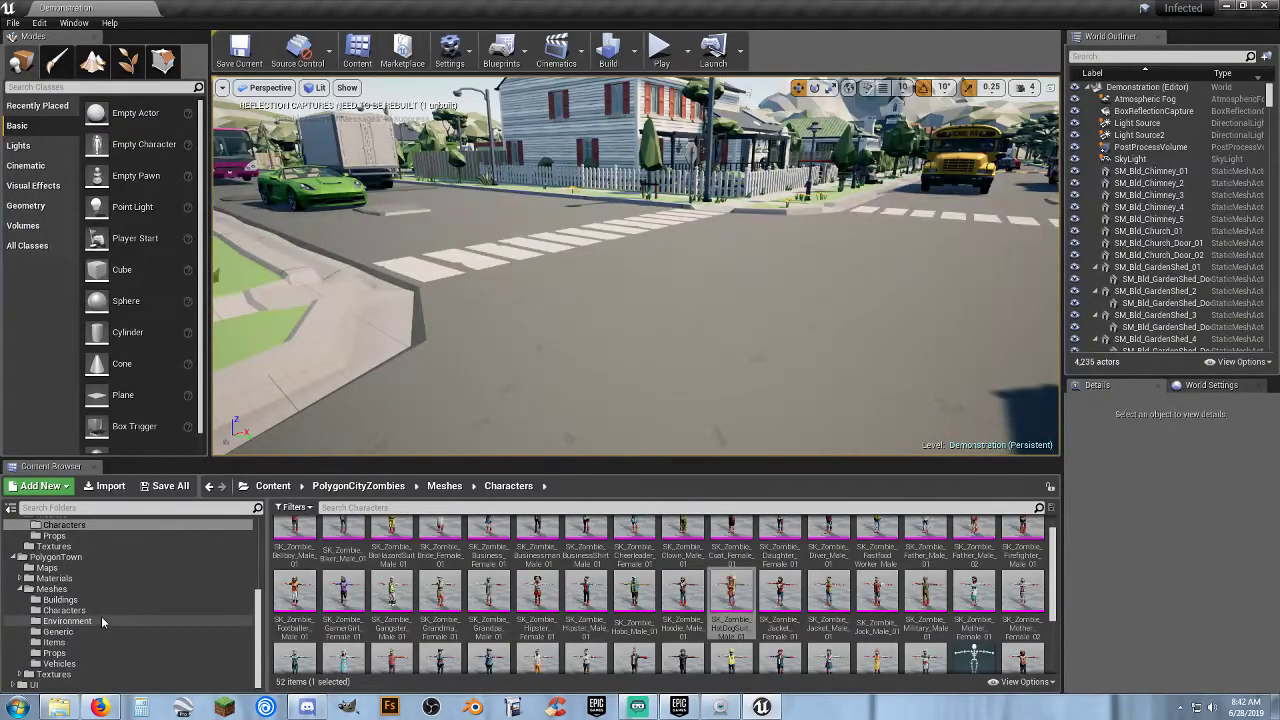
scroll(101, 615, "up", 3)
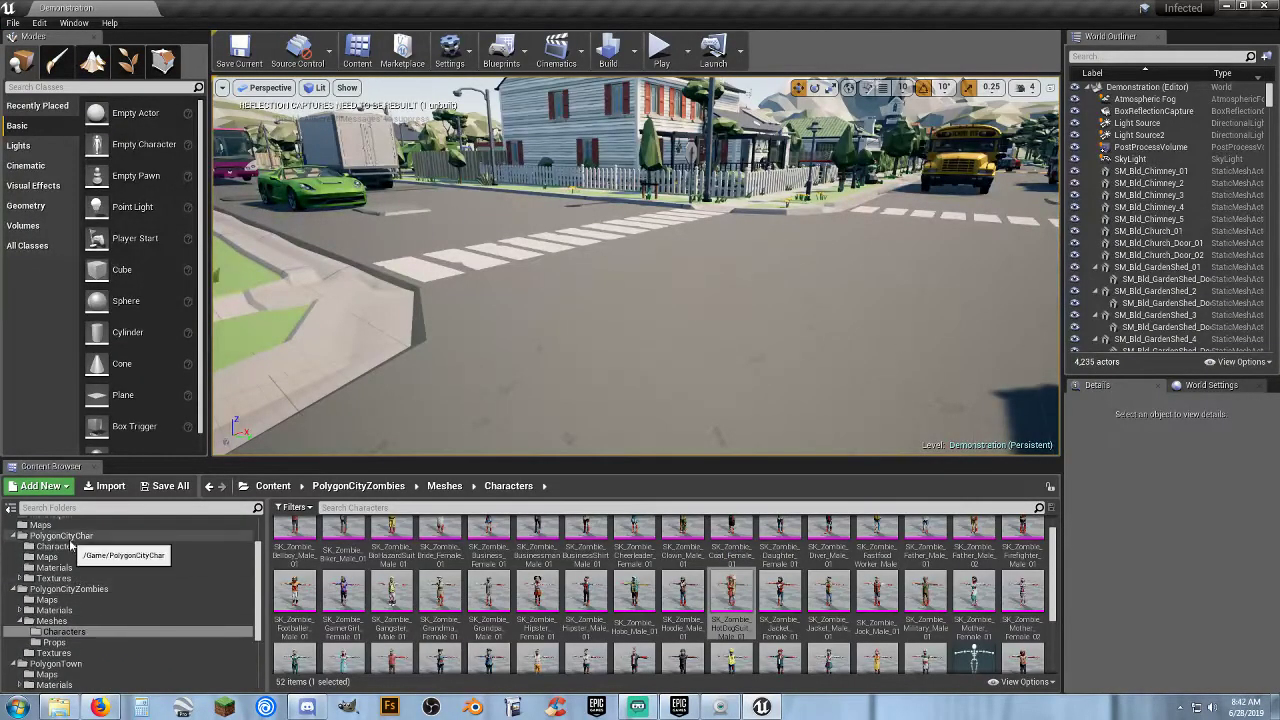
left_click(72, 548)
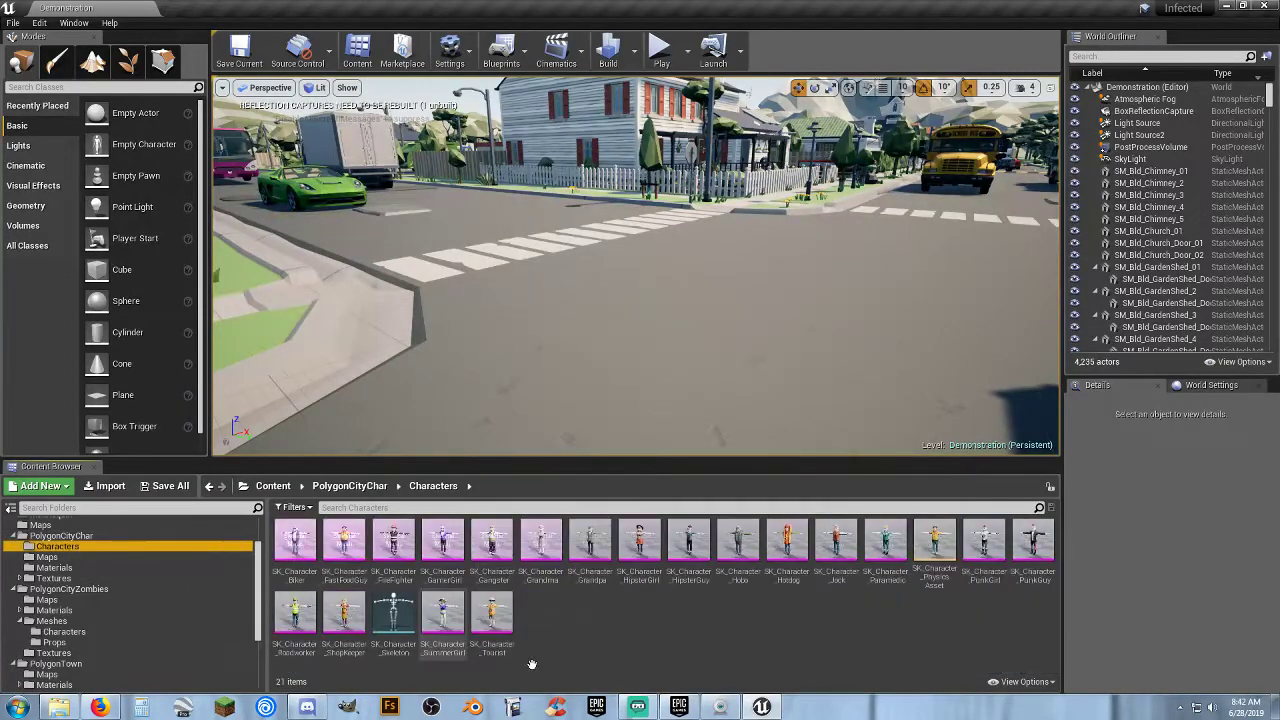
double_click(798, 540)
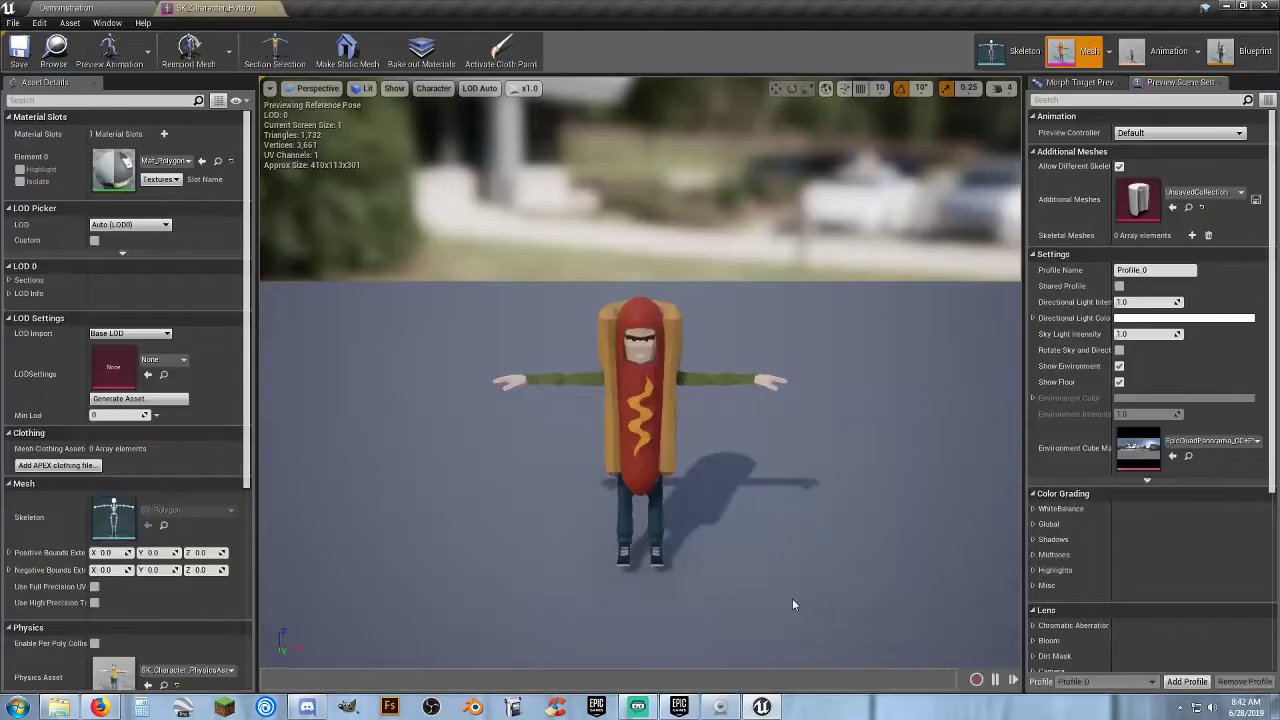
right_click_drag(694, 557, 730, 564)
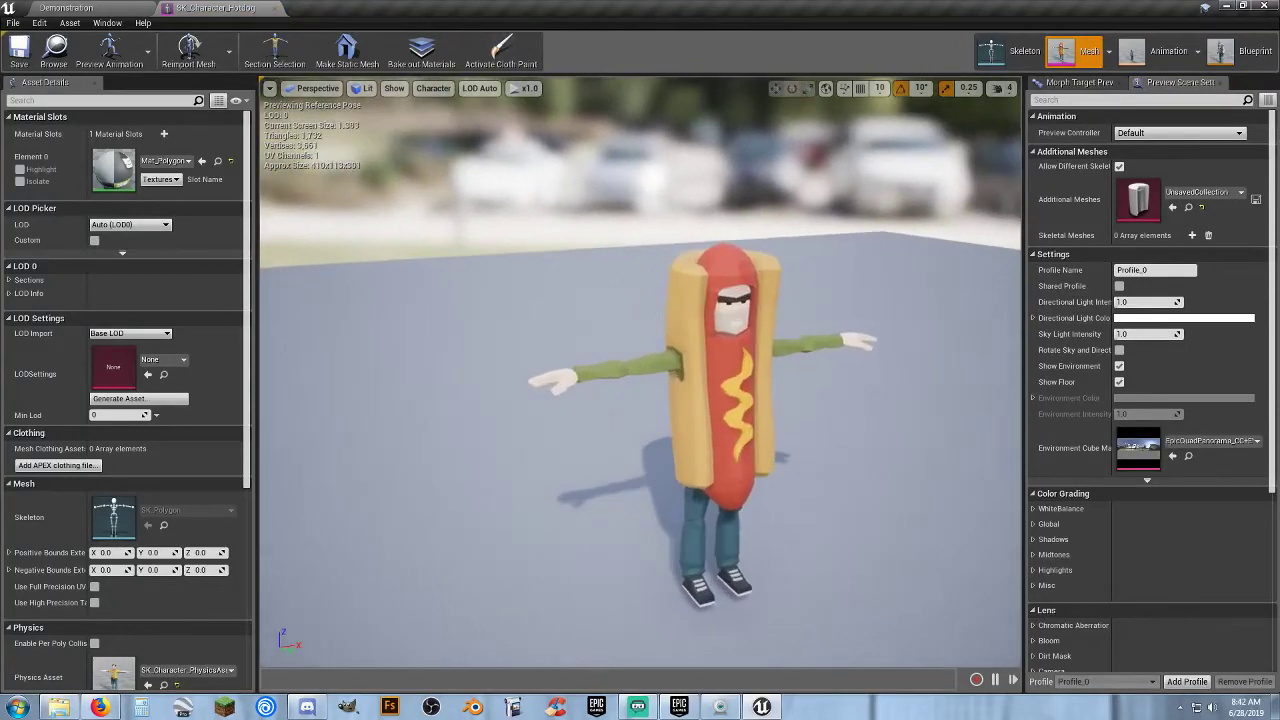
right_click_drag(640, 372, 730, 372)
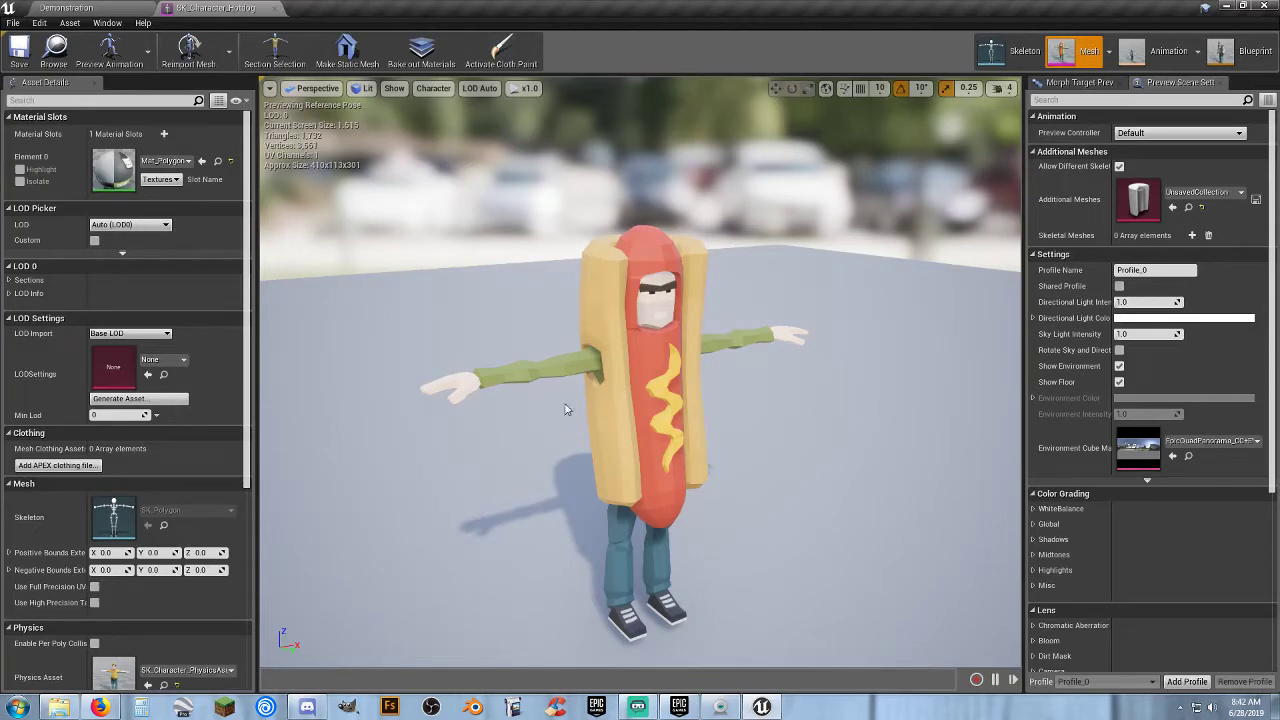
left_click(274, 8)
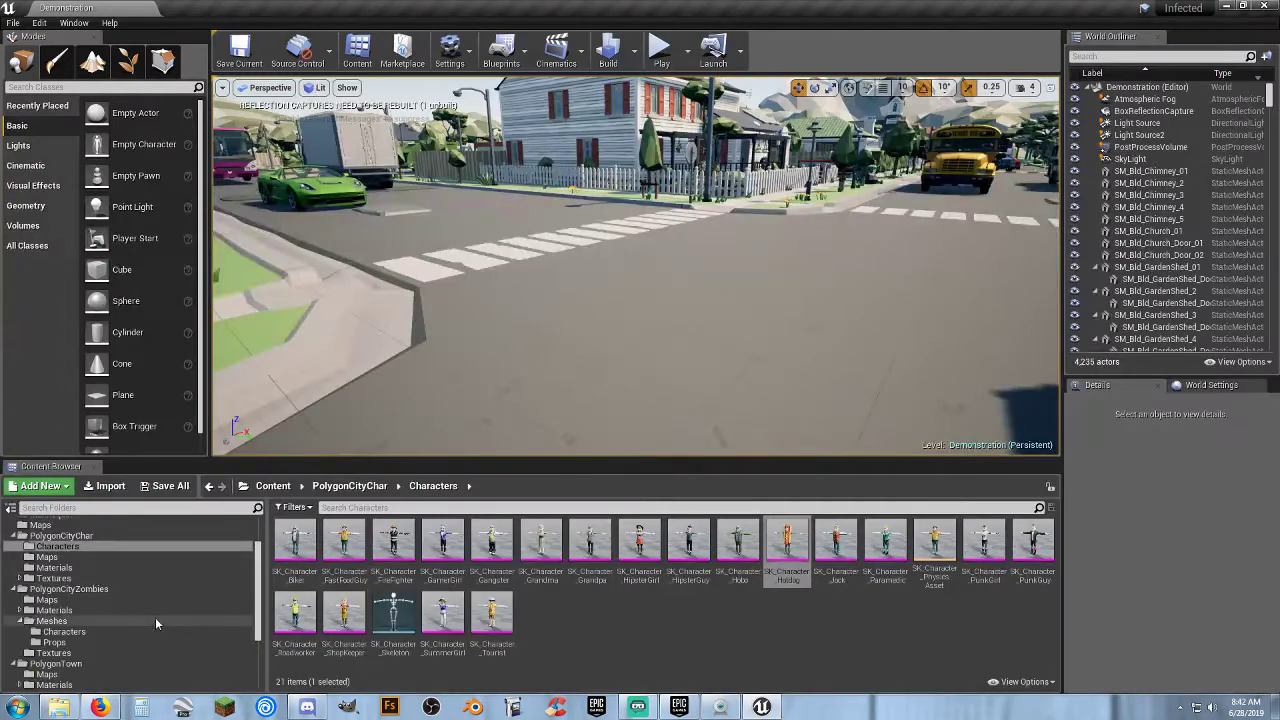
- Return to the Characters folder under PolygonCityZombies Meshes and look through the zombie meshes to the end of the list
left_click(80, 632)
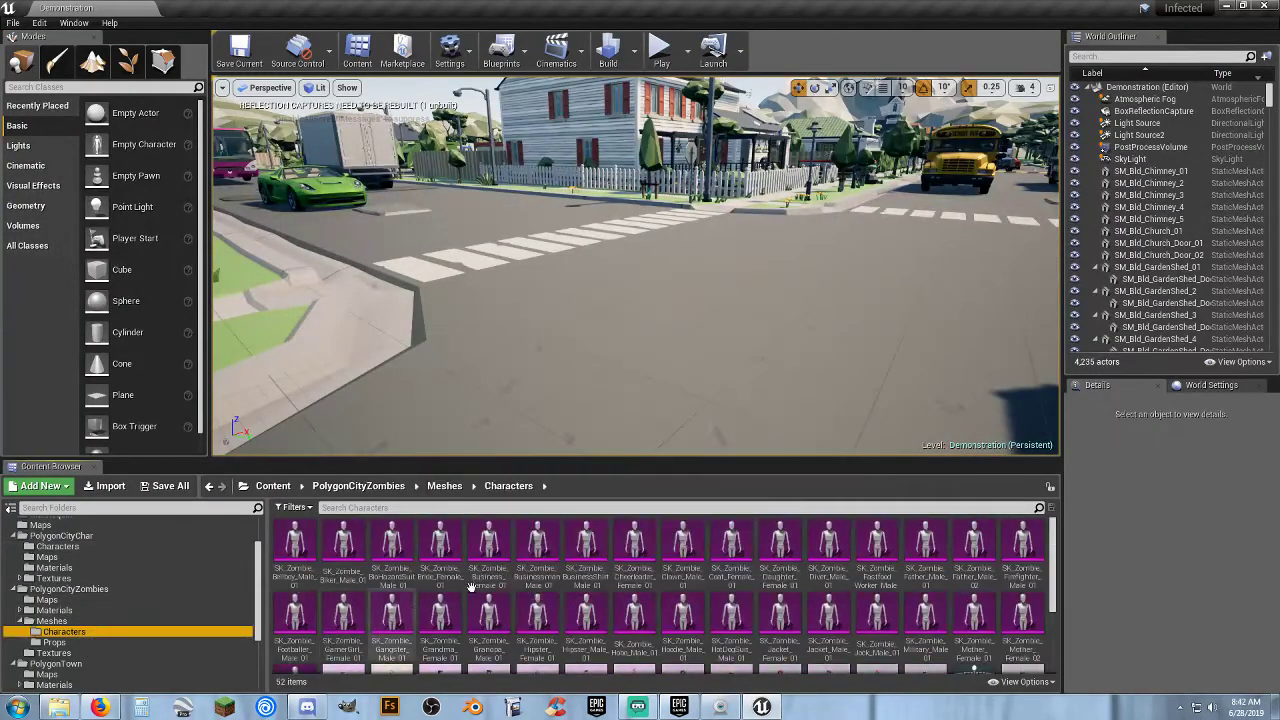
mouse_move(586, 531)
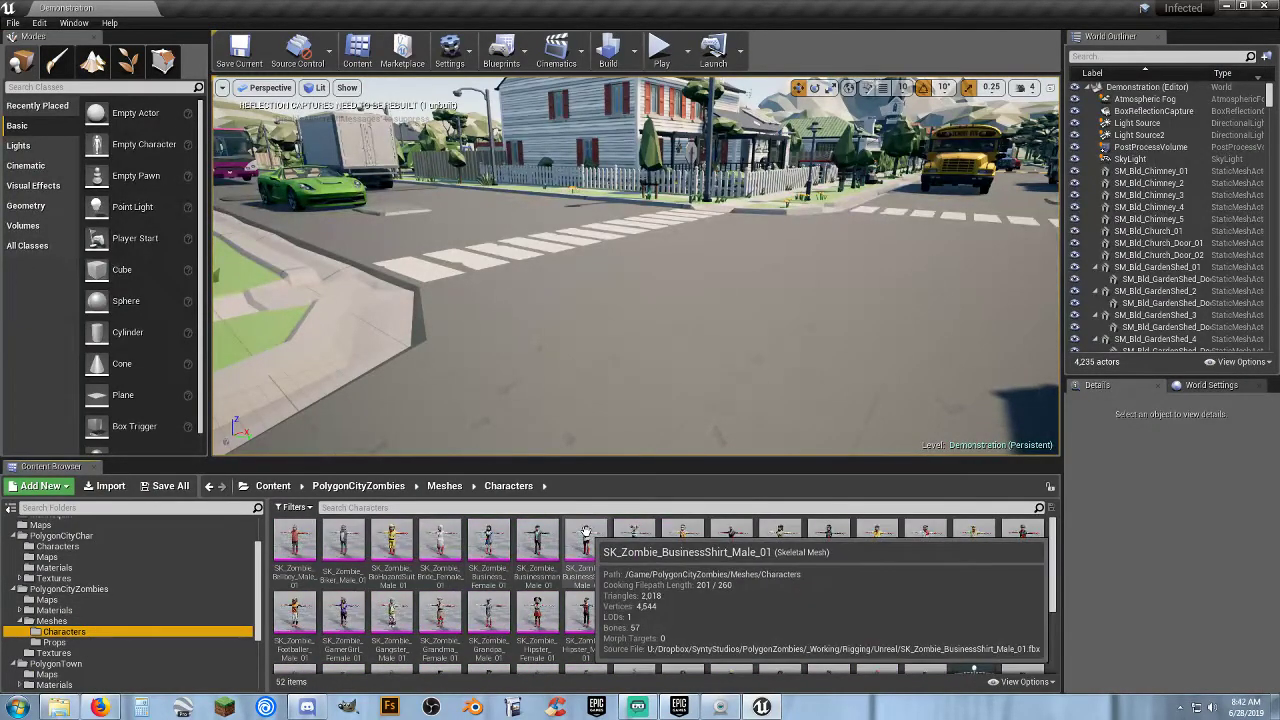
mouse_move(697, 556)
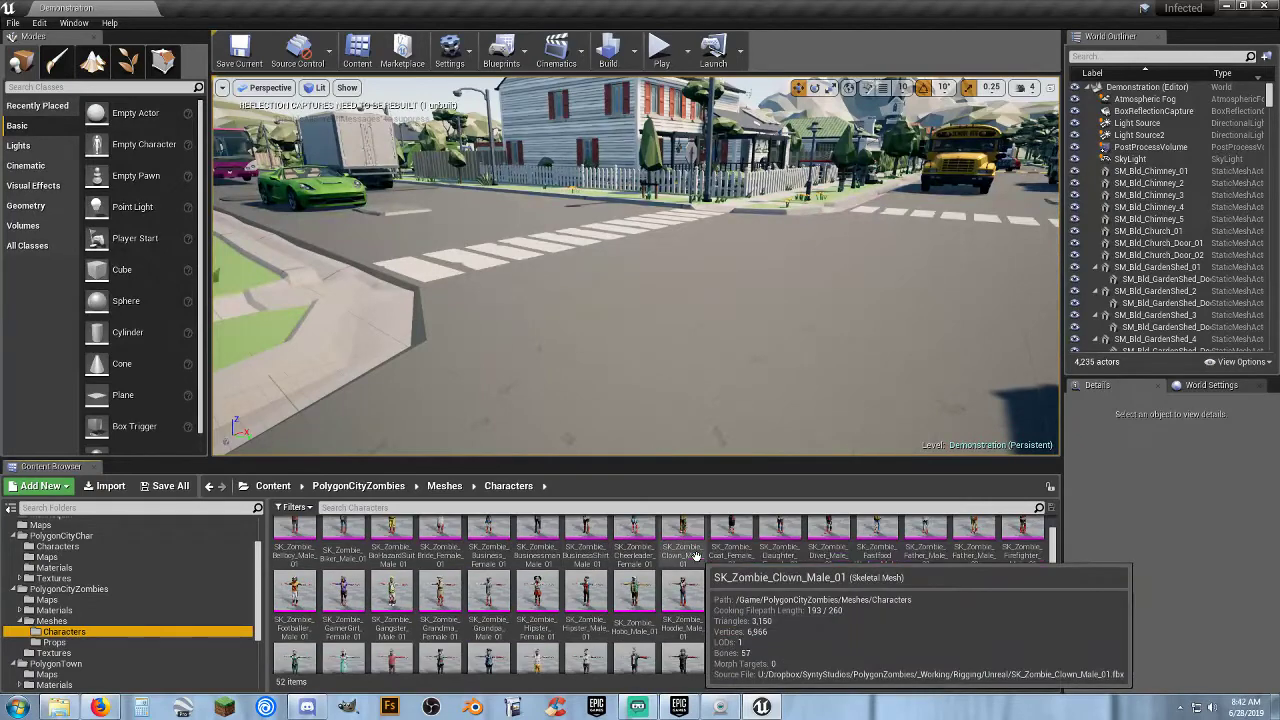
scroll(765, 596, "down", 2)
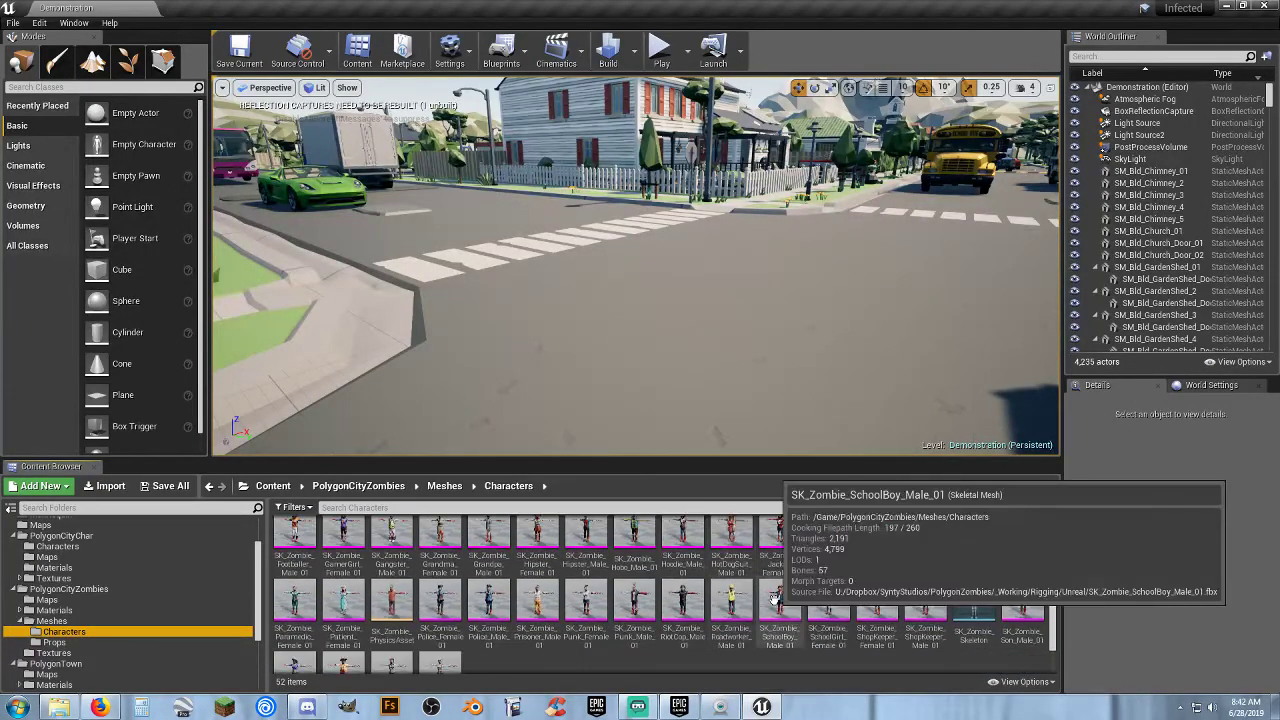
scroll(765, 597, "down", 1)
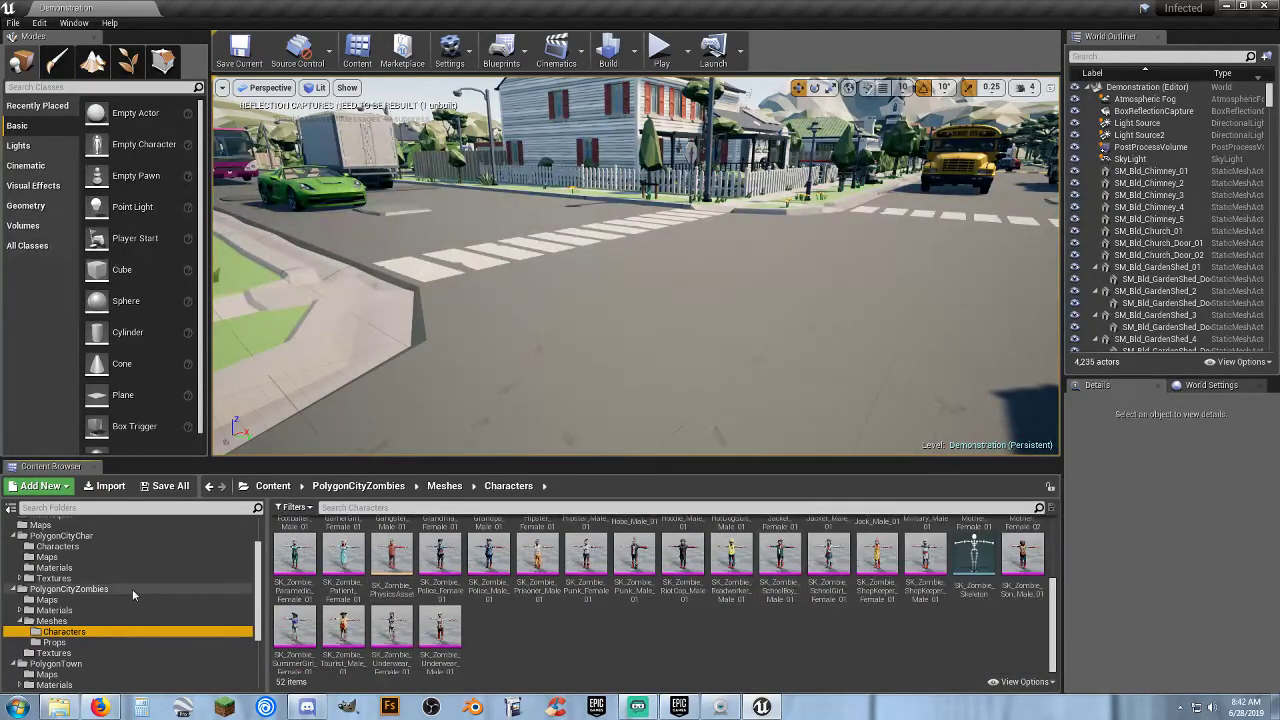
- Collapse the PolygonCityZombies, PolygonTown and PolygonCityChar folders in the content folder tree
left_click(15, 589)
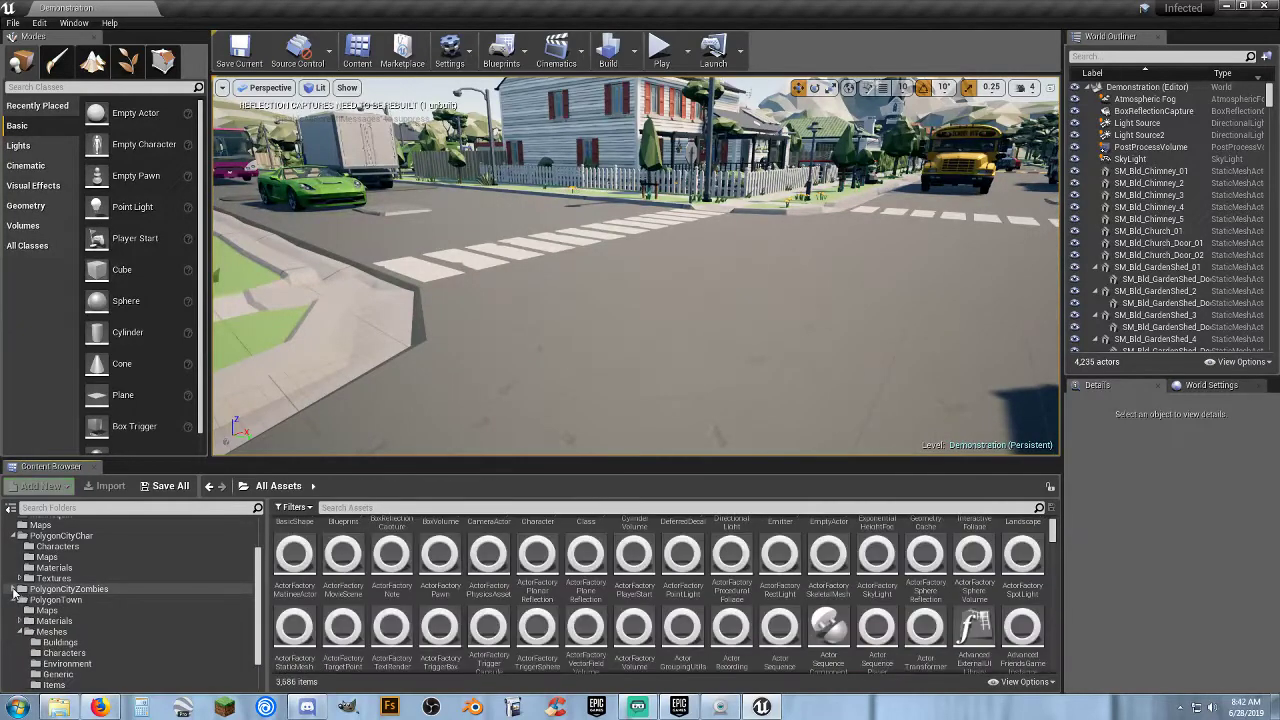
left_click(15, 600)
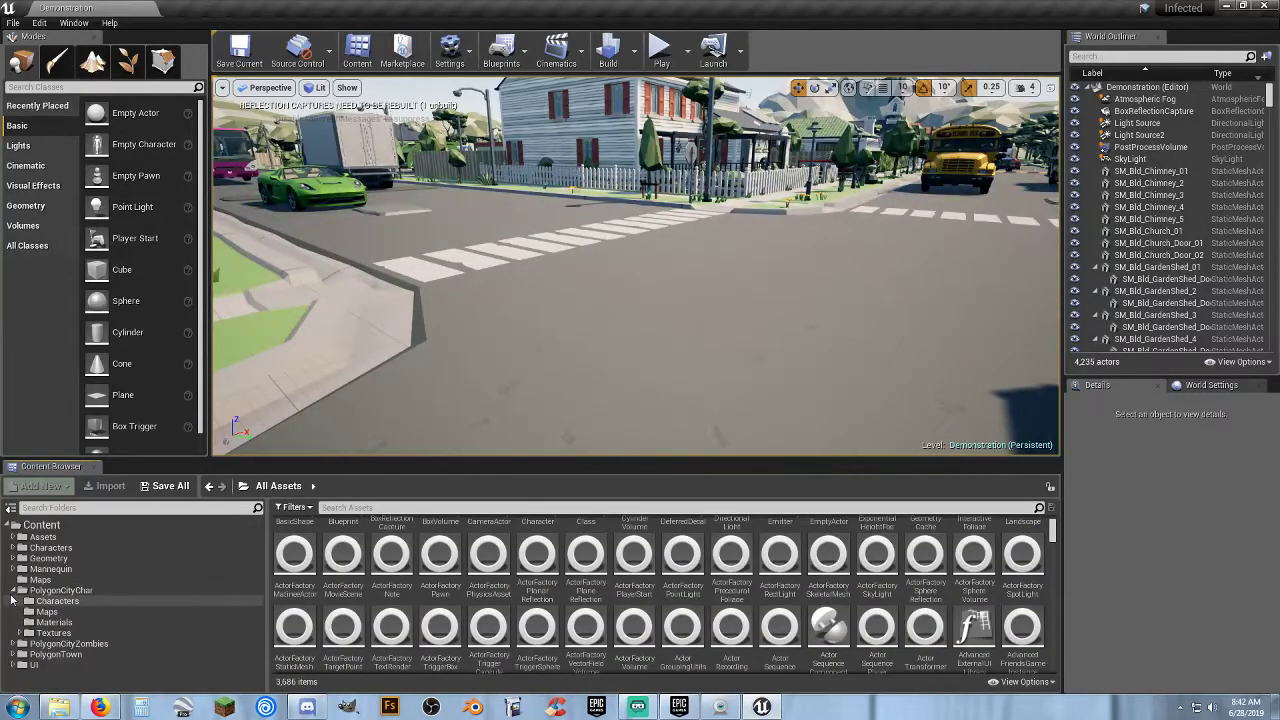
left_click(13, 591)
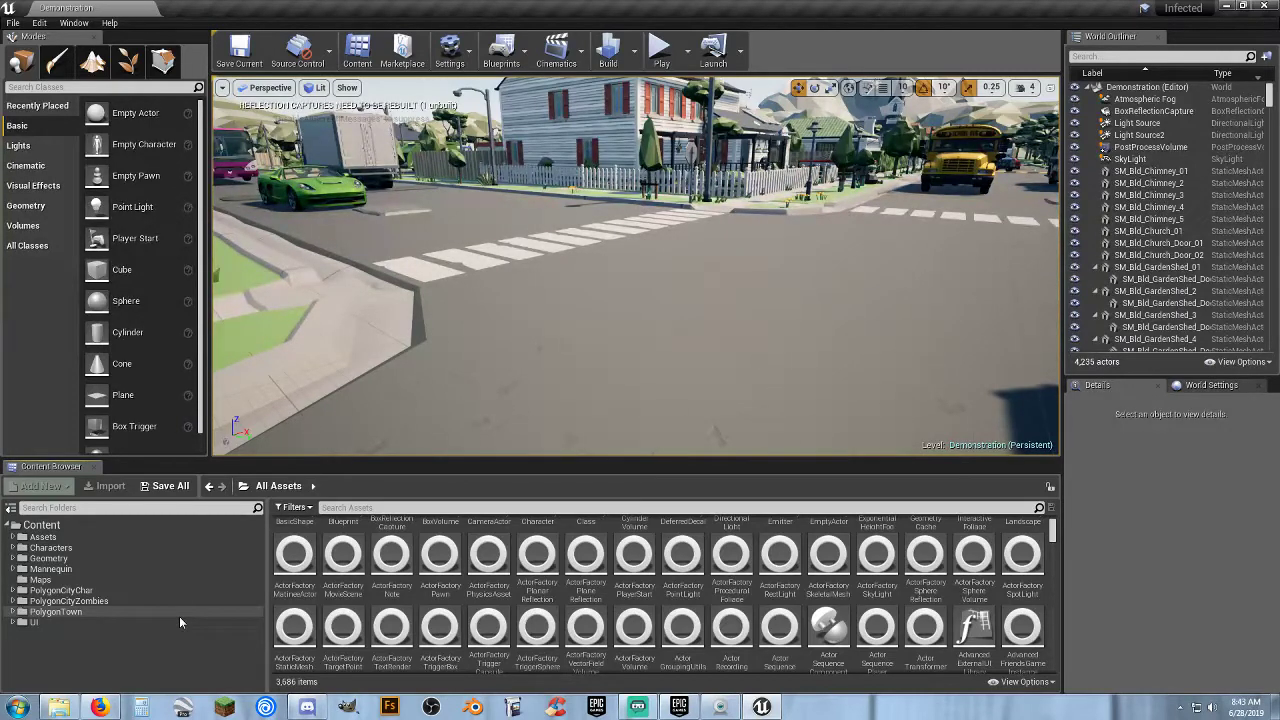
- Play the Demonstration level, run across the intersection into a nearby house, explore its interior, and leave by the front porch
left_click(661, 52)
key("w")
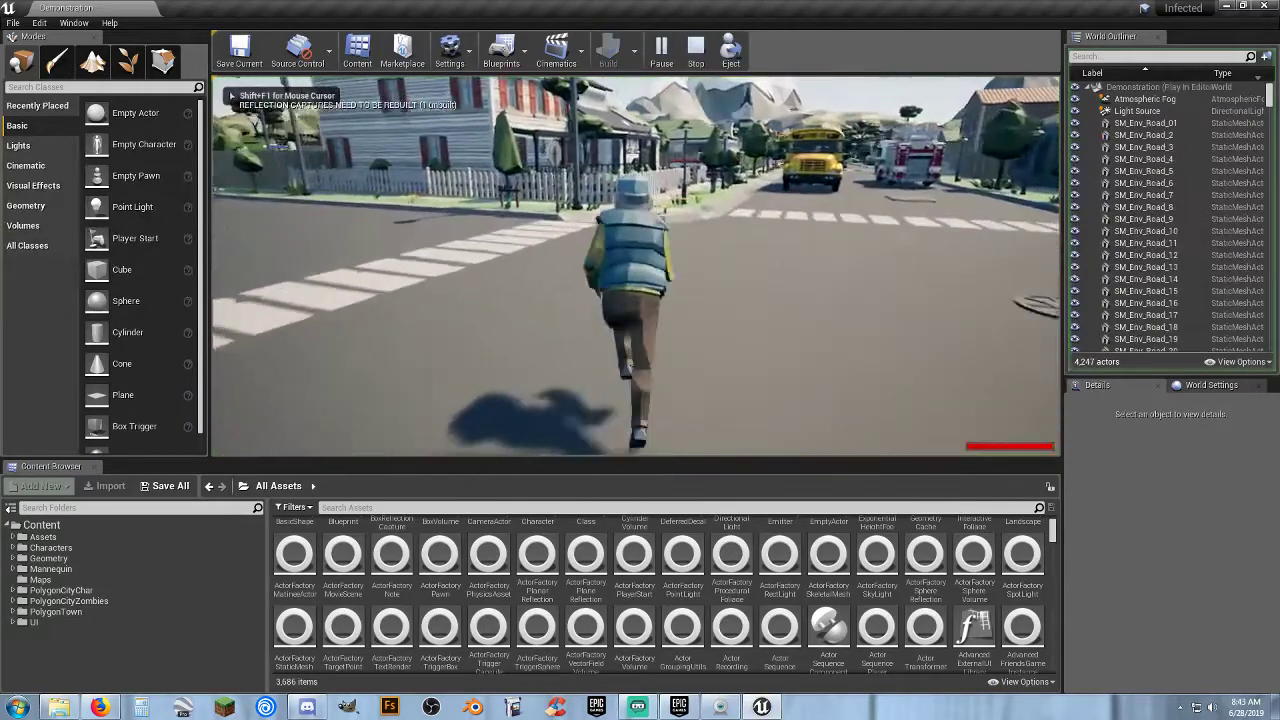
key("w")
key("w")
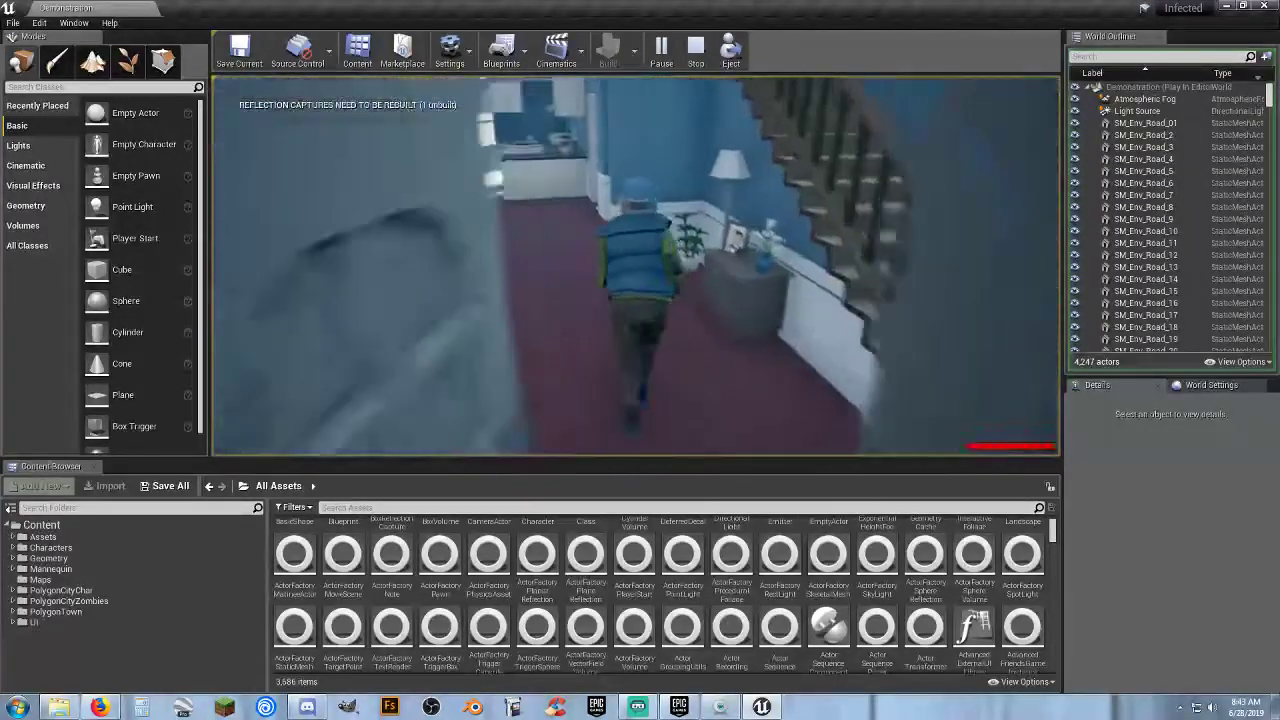
key("w")
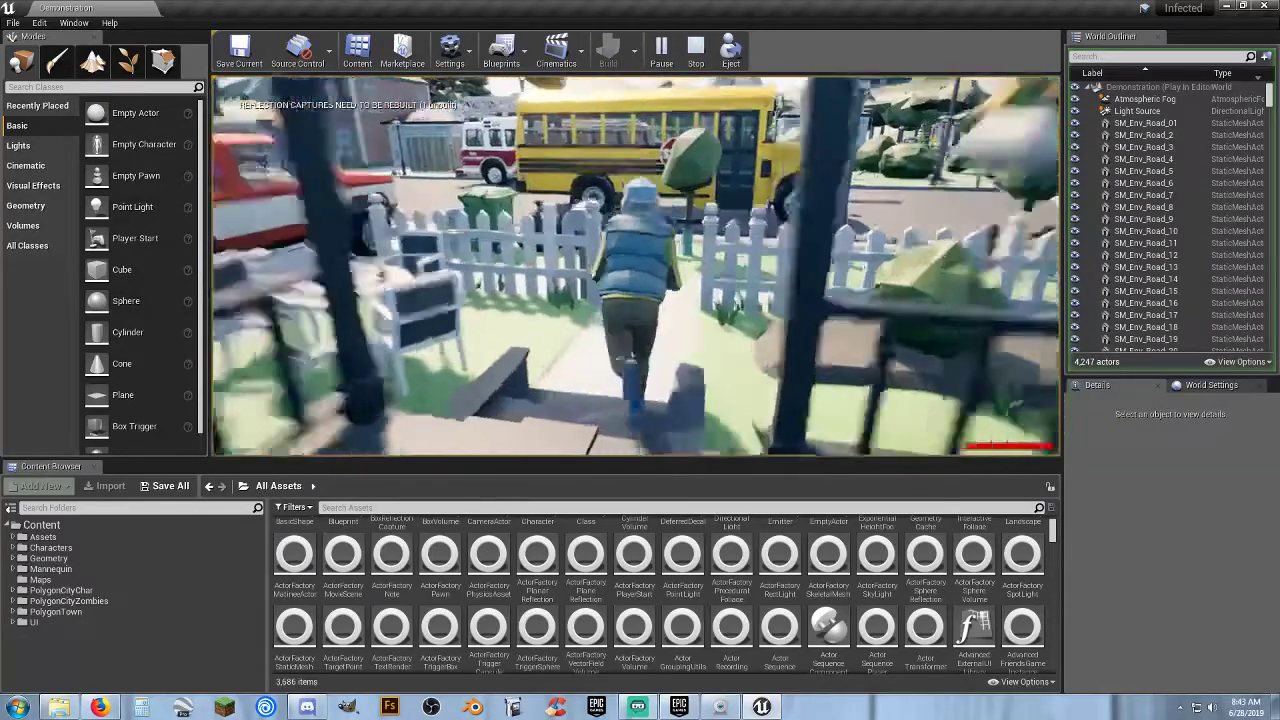
- Run along the sidewalk to the driveway with the red pickup and go inside the open garage
key("w")
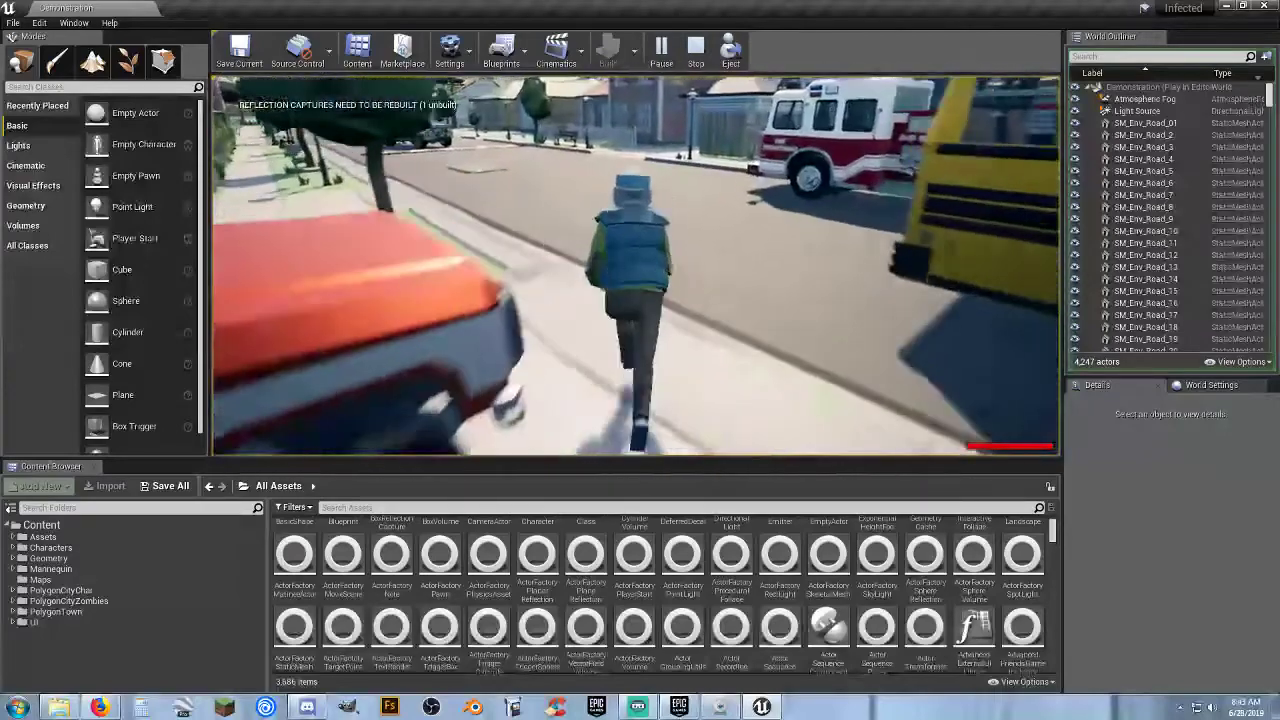
key("w")
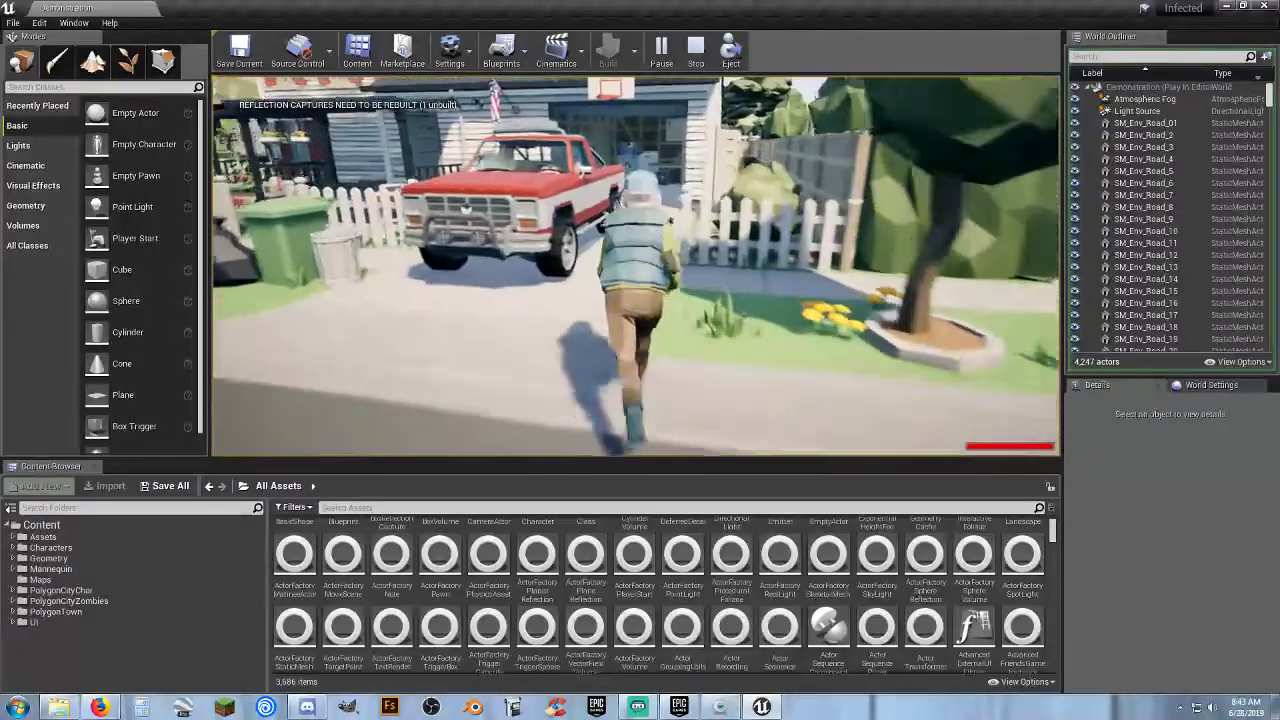
key("w")
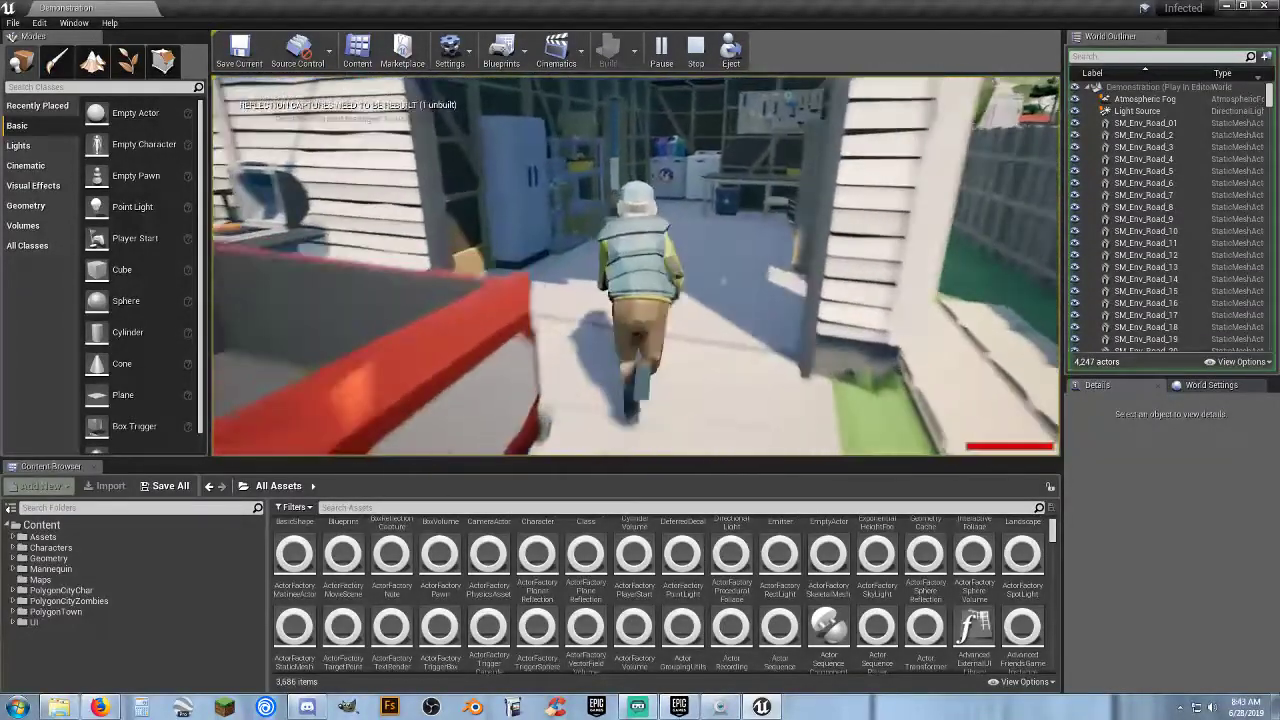
key("w")
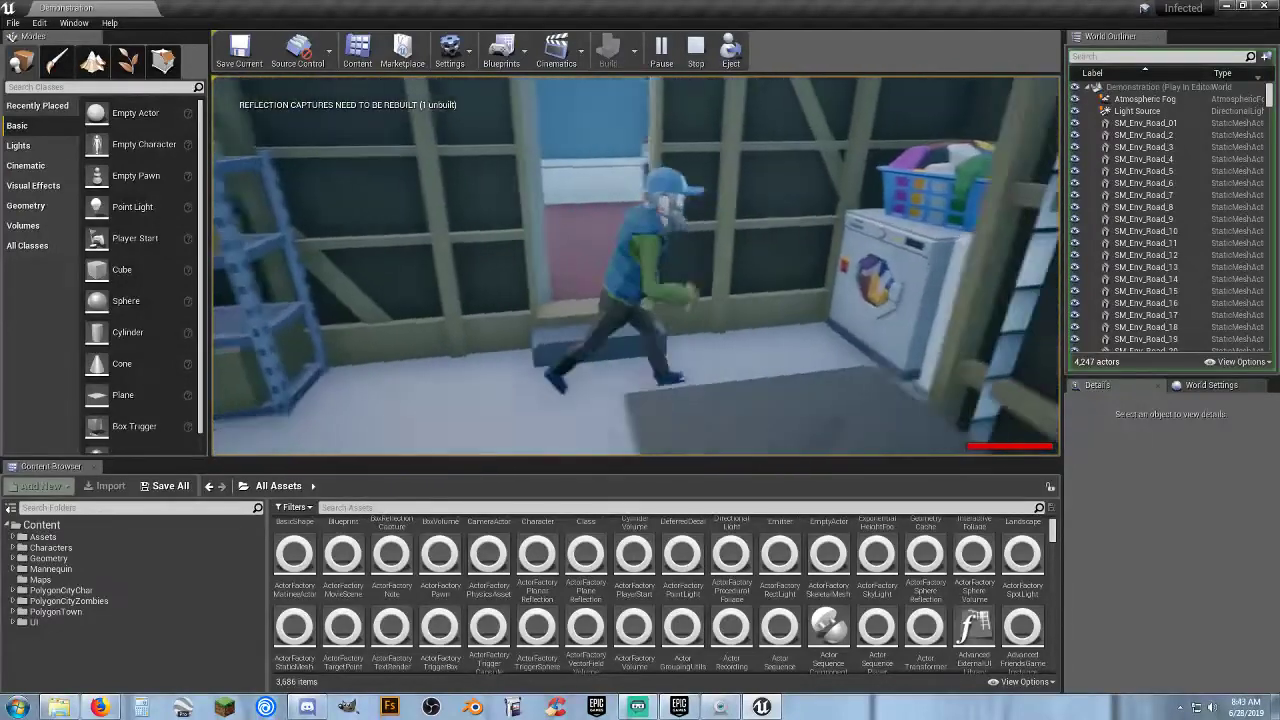
- Run through the fenced backyards, past the swing set, tree and shed, and along the side of the house to a patio
key("w")
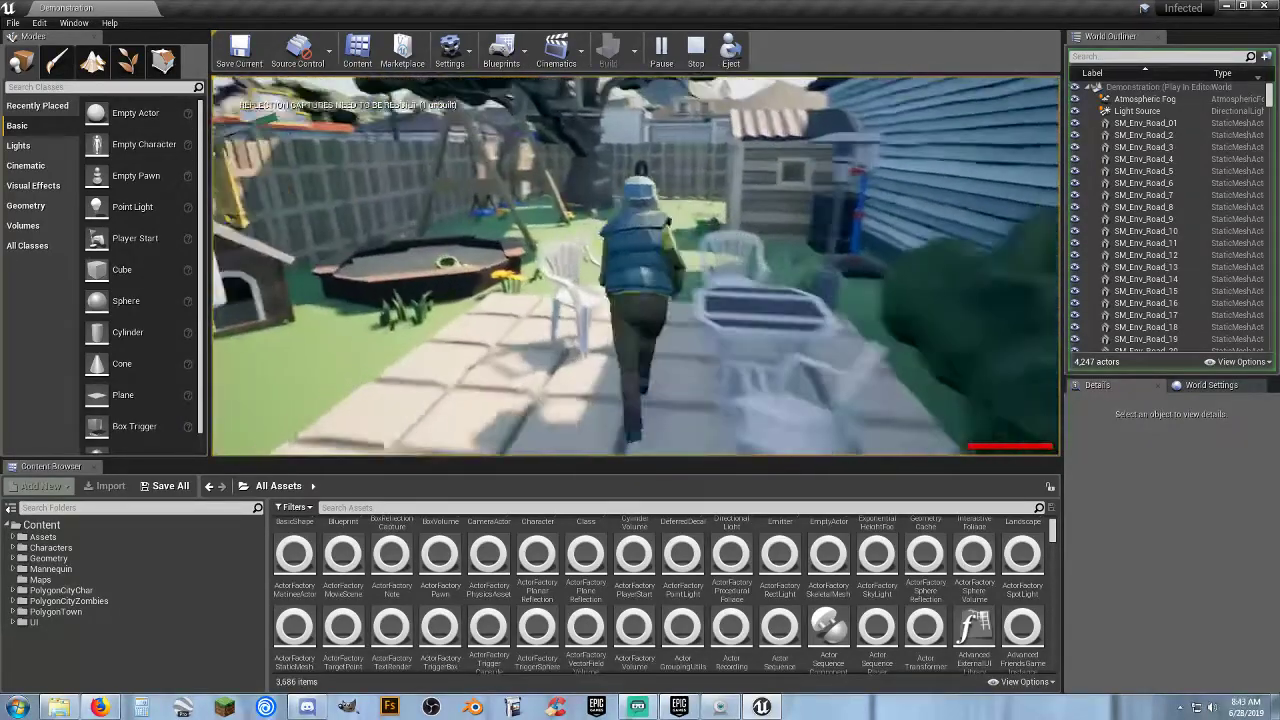
key("w")
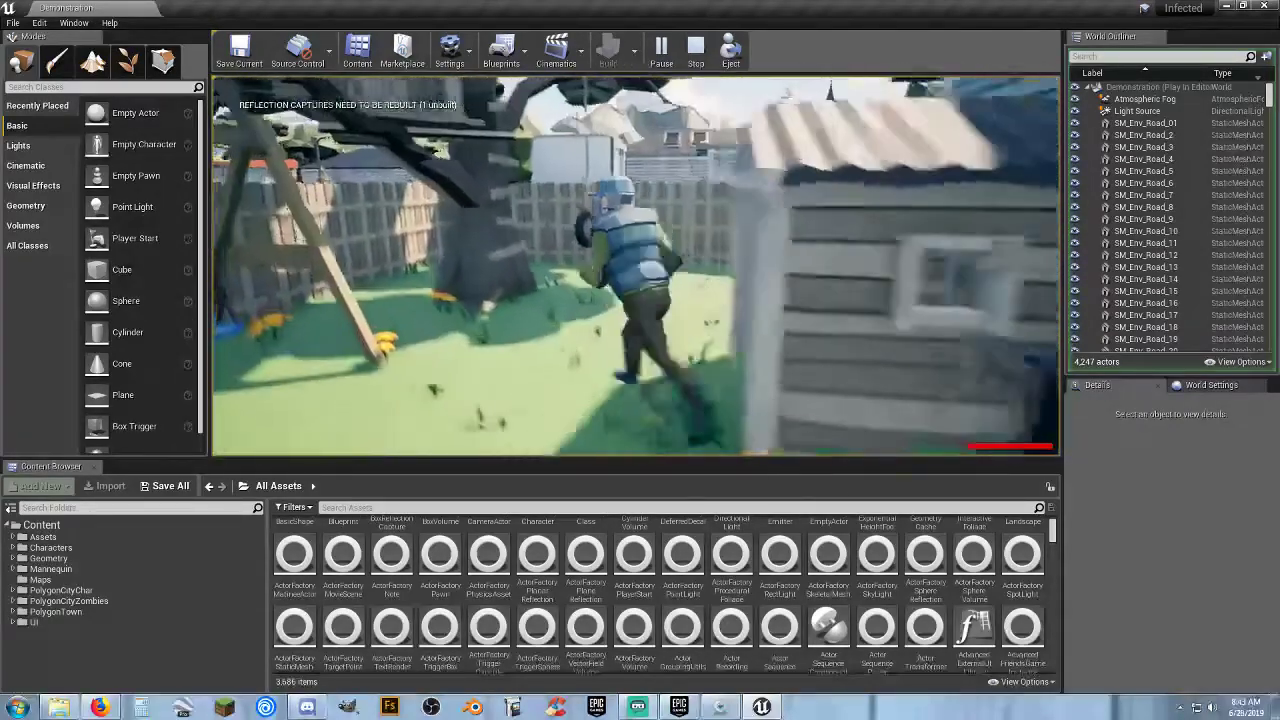
key("w")
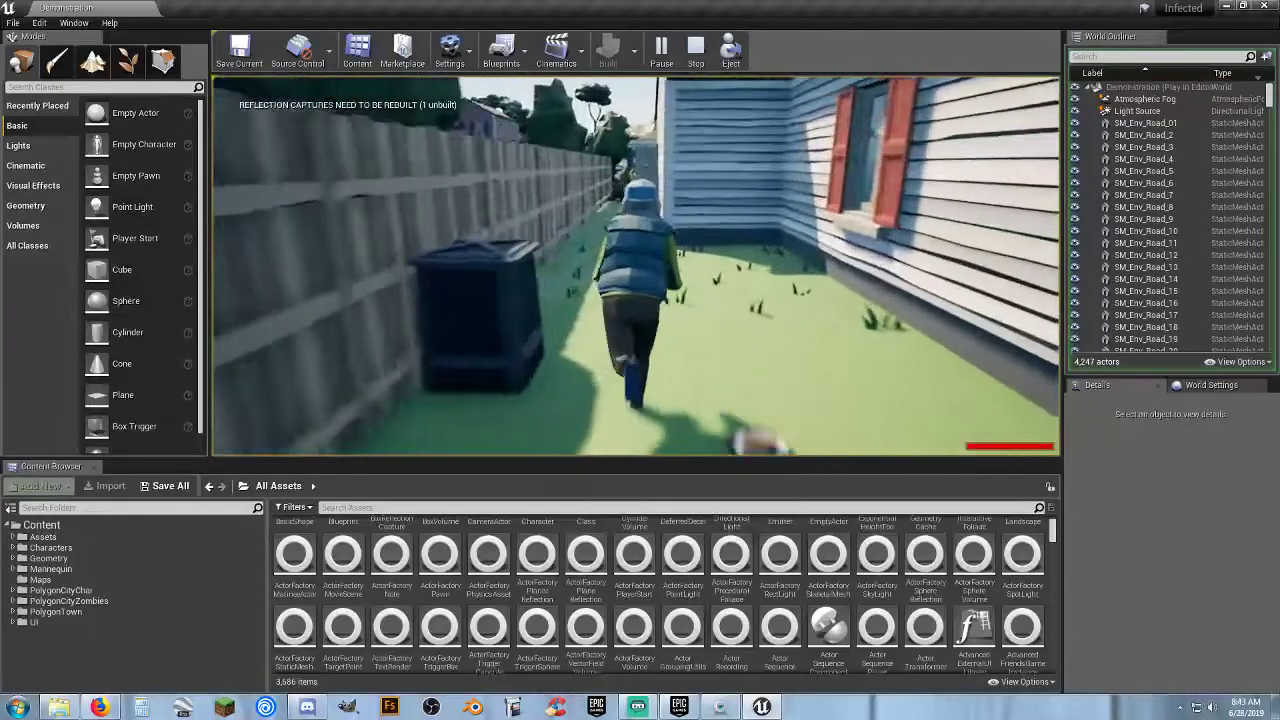
key("w")
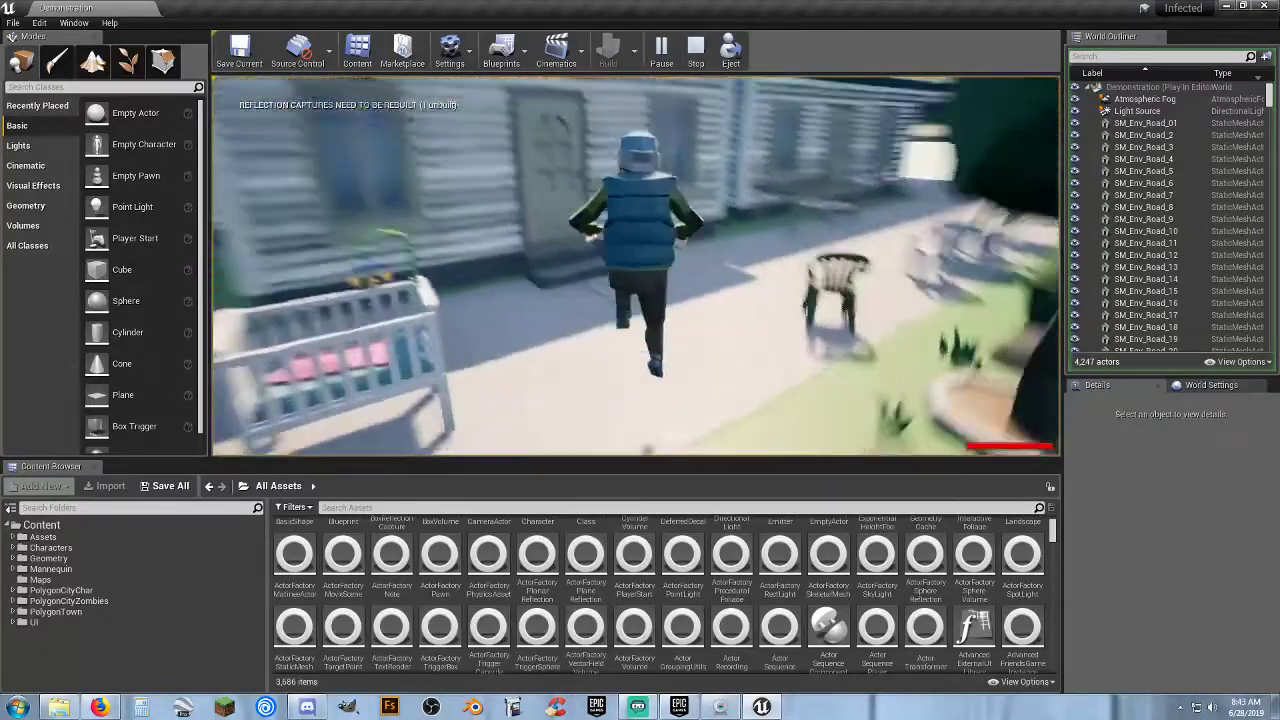
- Run out onto the street, turn the character to face the camera, and end the play session
key("w")
key("w")
key("w")
key("s")
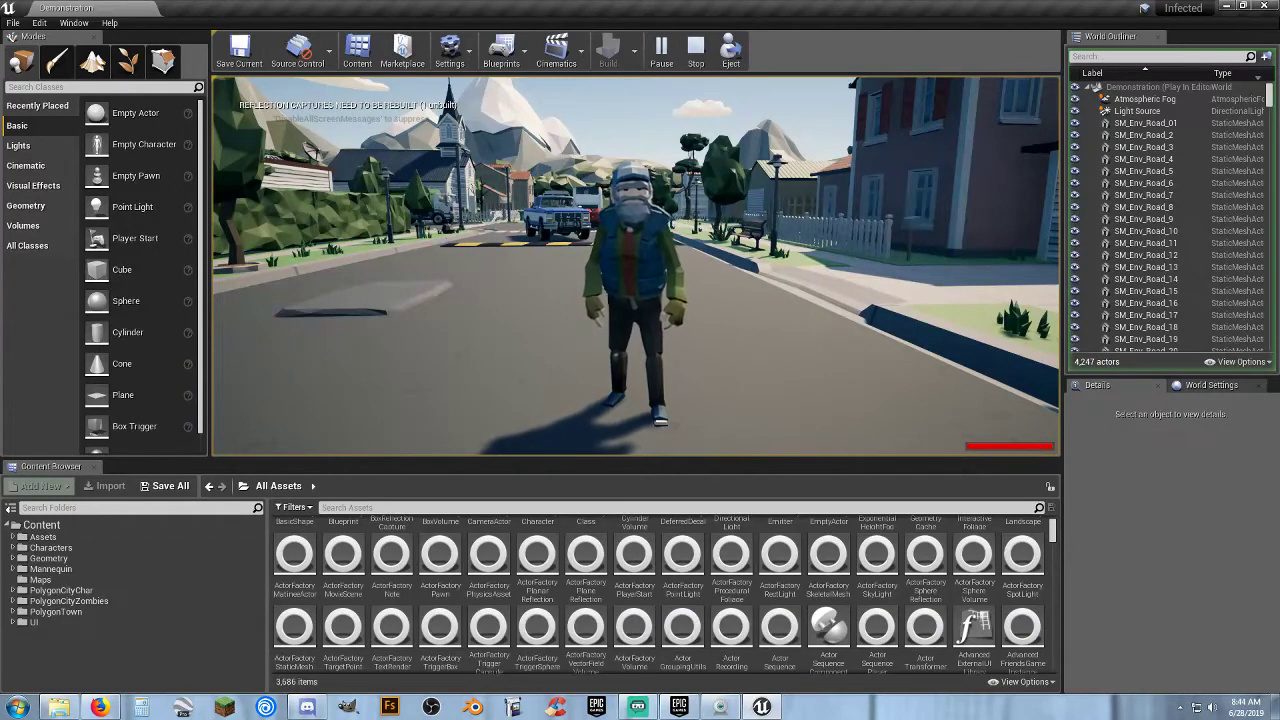
key("Escape")
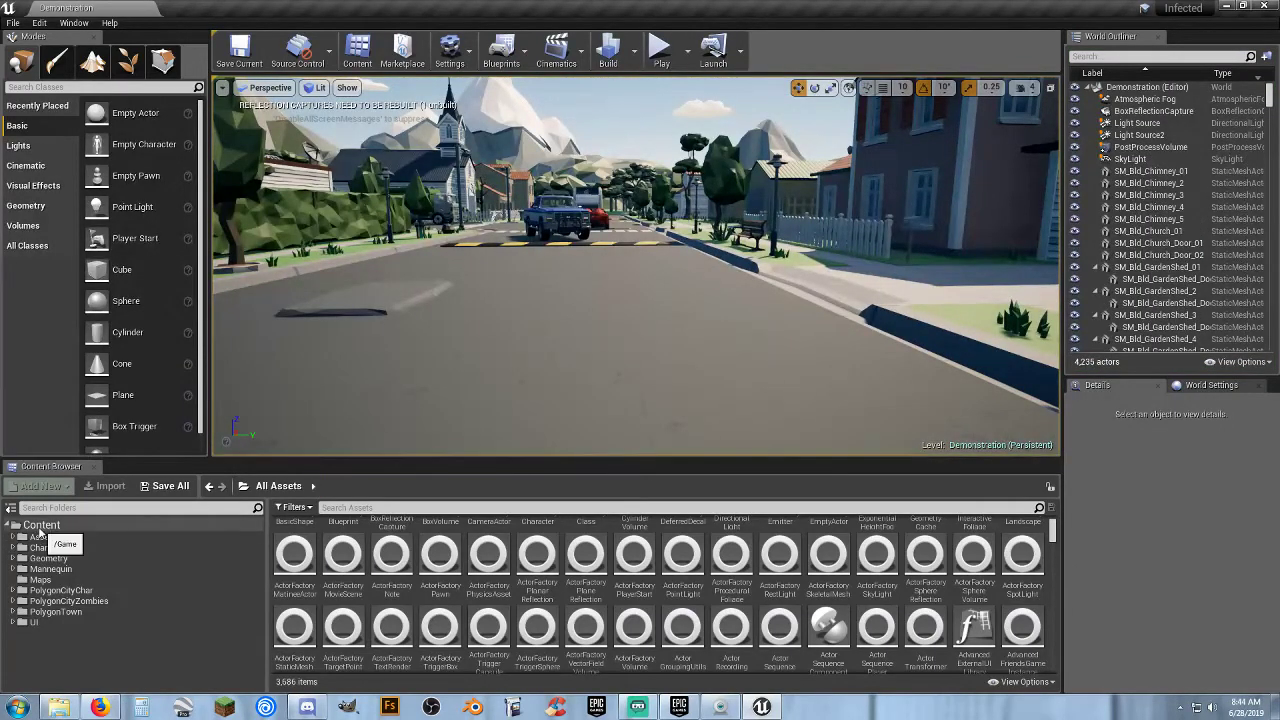
- Show the top-level Content folder and close the Infected project's editor
left_click(38, 527)
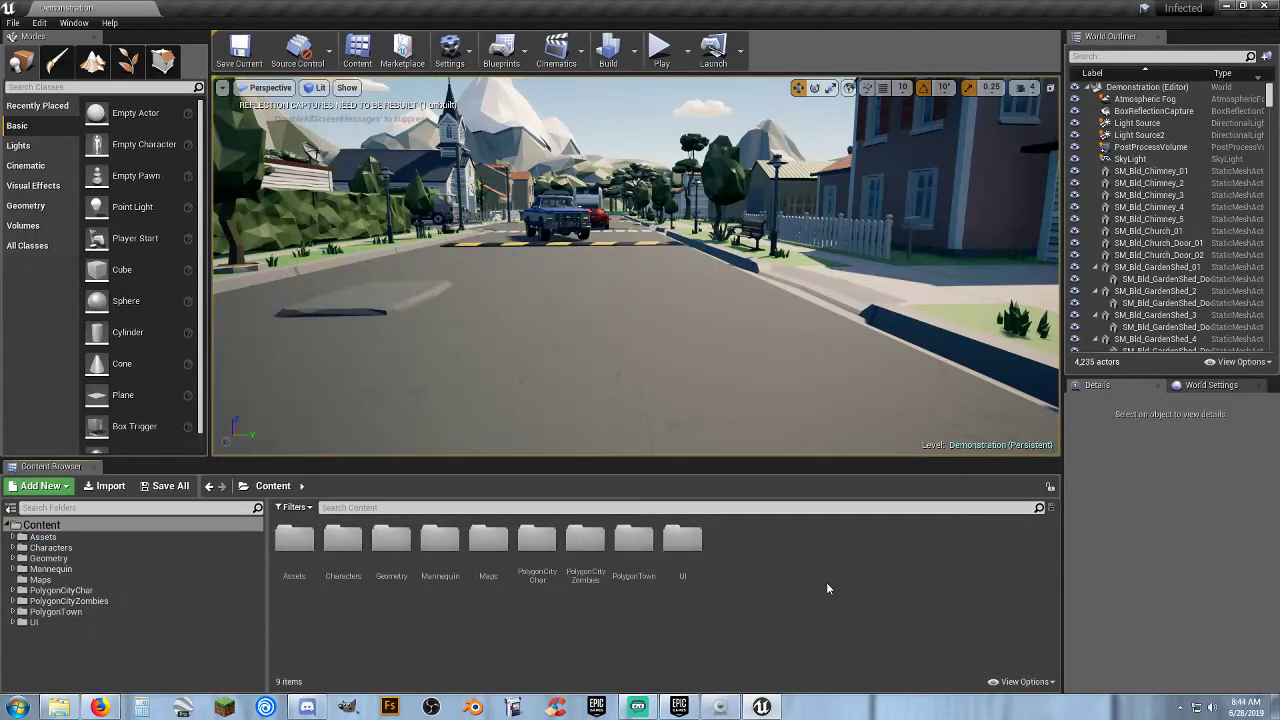
left_click(1264, 6)
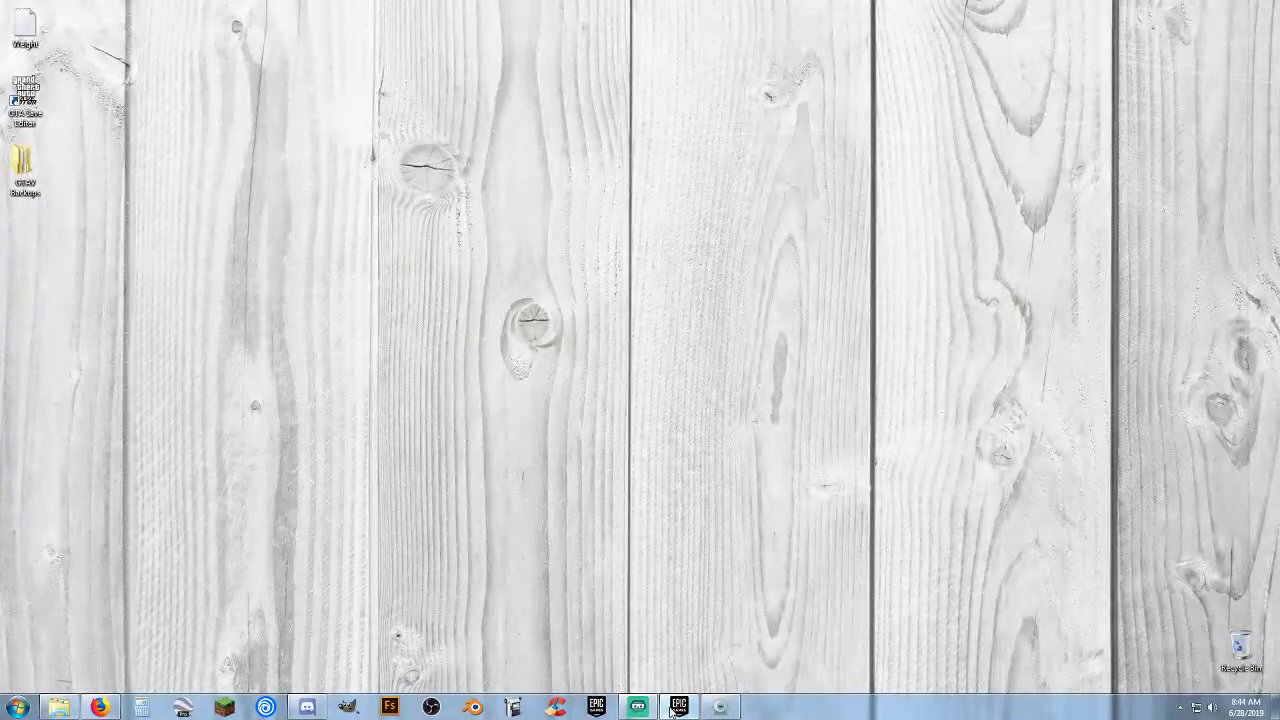